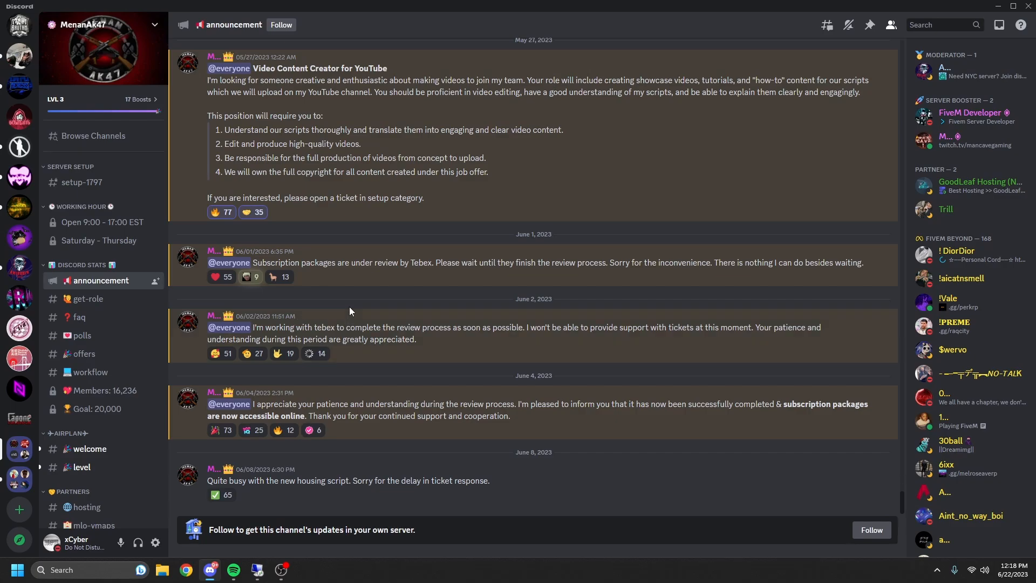
- Go to the tebex channel and follow its 'All in one' tebex.io store link
{"action": "left_click", "coordinate": [189, 324]}
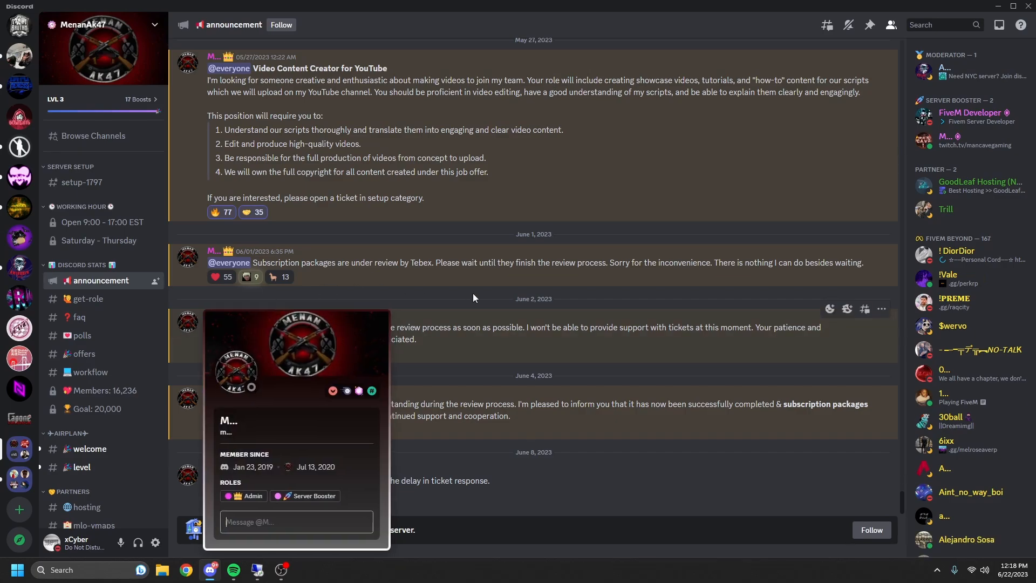
{"action": "left_click", "coordinate": [473, 297]}
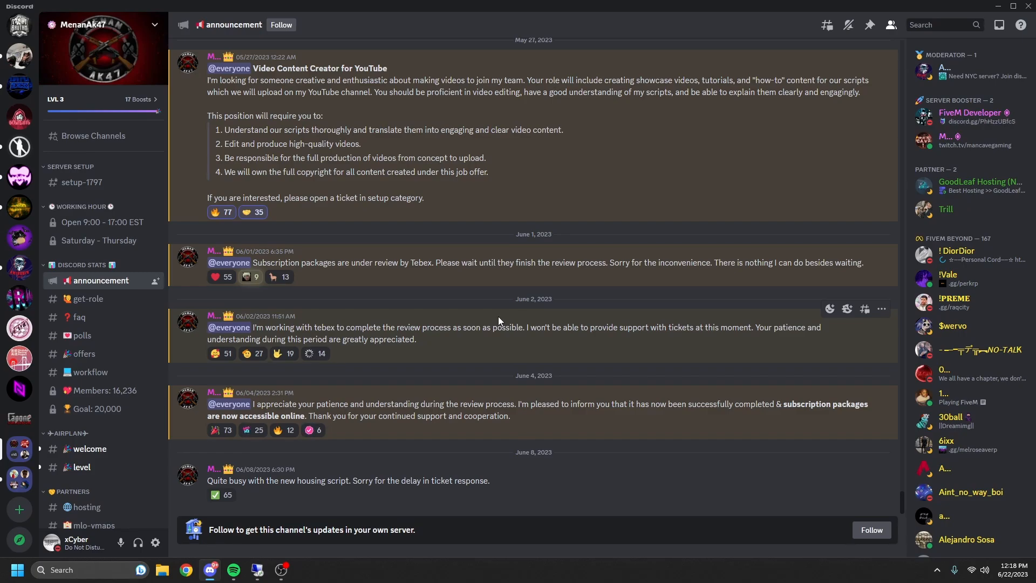
{"action": "scroll", "coordinate": [89, 307], "scroll_direction": "down", "scroll_amount": 2}
{"action": "scroll", "coordinate": [90, 308], "scroll_direction": "up", "scroll_amount": 1}
{"action": "scroll", "coordinate": [91, 309], "scroll_direction": "up", "scroll_amount": 1}
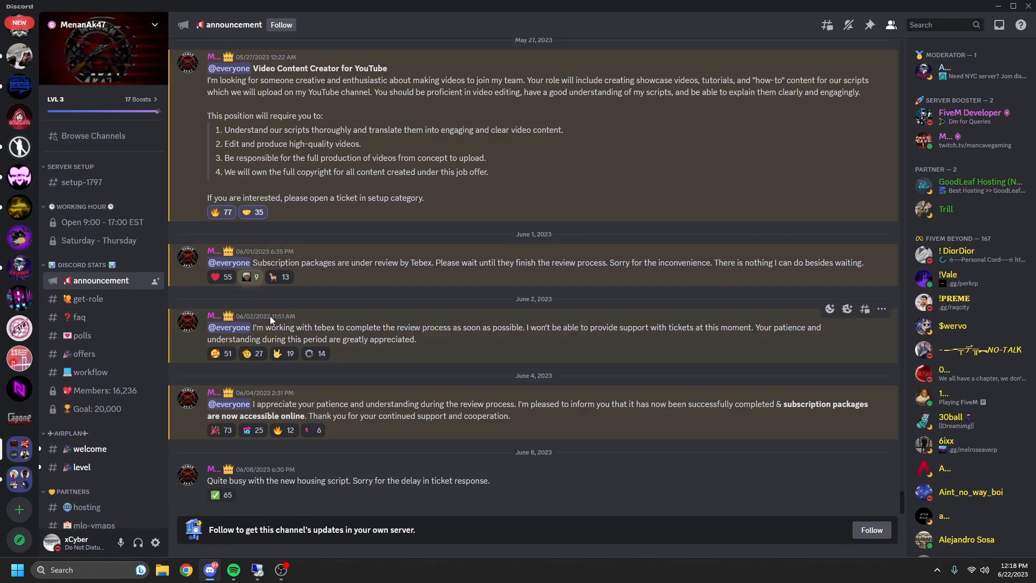
{"action": "scroll", "coordinate": [108, 302], "scroll_direction": "down", "scroll_amount": 20}
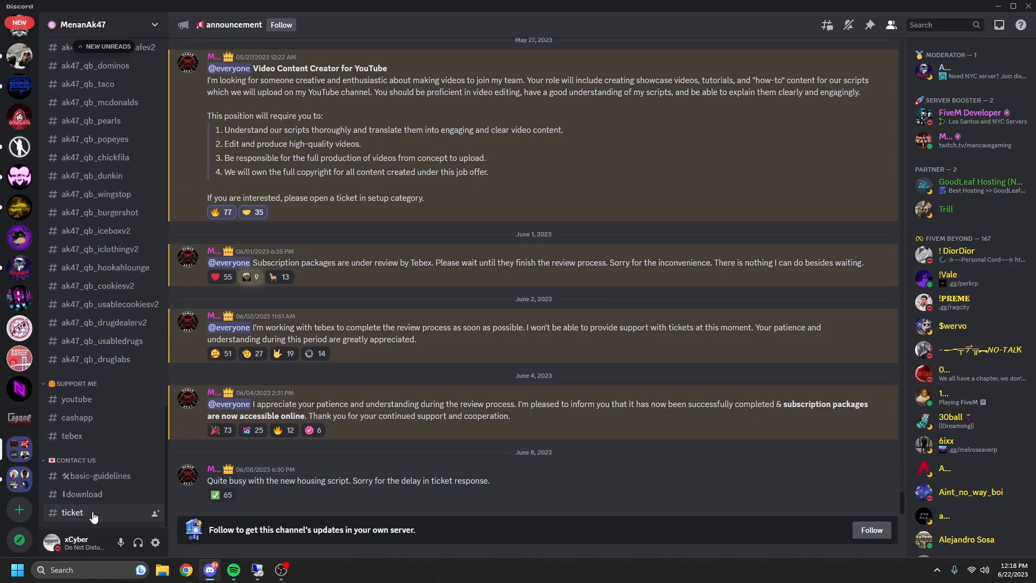
{"action": "left_click", "coordinate": [75, 435]}
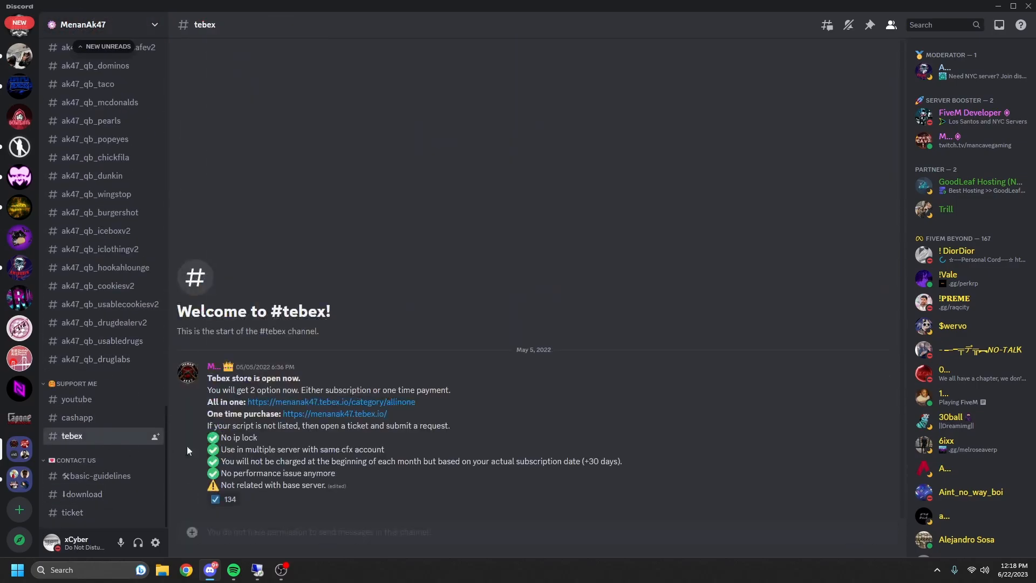
{"action": "left_click", "coordinate": [291, 403]}
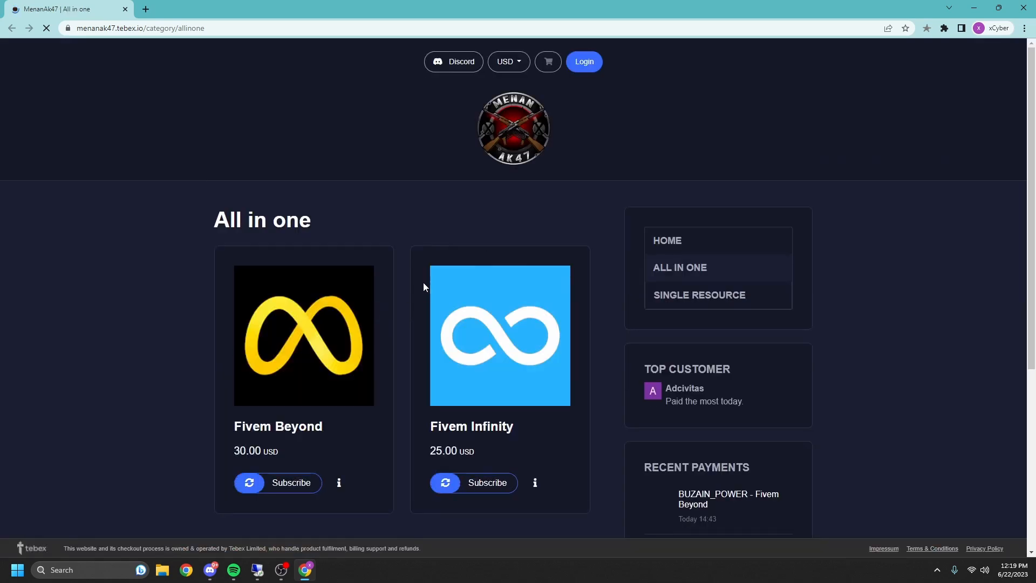
{"action": "scroll", "coordinate": [420, 285], "scroll_direction": "down", "scroll_amount": 4}
{"action": "left_click", "coordinate": [335, 167]}
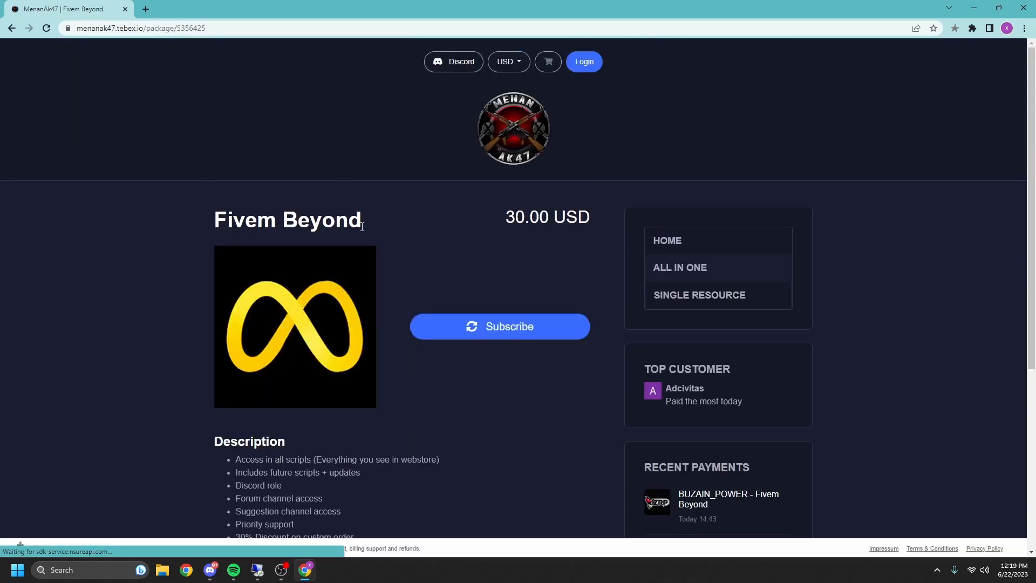
{"action": "scroll", "coordinate": [362, 227], "scroll_direction": "down", "scroll_amount": 6}
{"action": "left_click_drag", "start_coordinate": [364, 293], "coordinate": [146, 147]}
{"action": "left_click", "coordinate": [328, 229]}
{"action": "left_click_drag", "start_coordinate": [321, 270], "coordinate": [217, 160]}
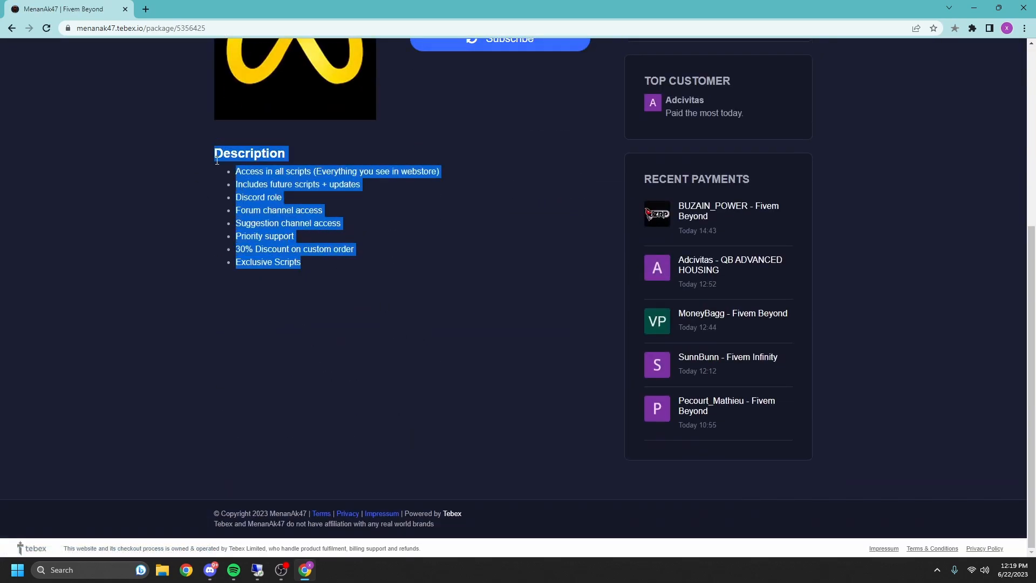
{"action": "left_click", "coordinate": [217, 160]}
{"action": "scroll", "coordinate": [251, 170], "scroll_direction": "up", "scroll_amount": 5}
{"action": "scroll", "coordinate": [251, 170], "scroll_direction": "down", "scroll_amount": 2}
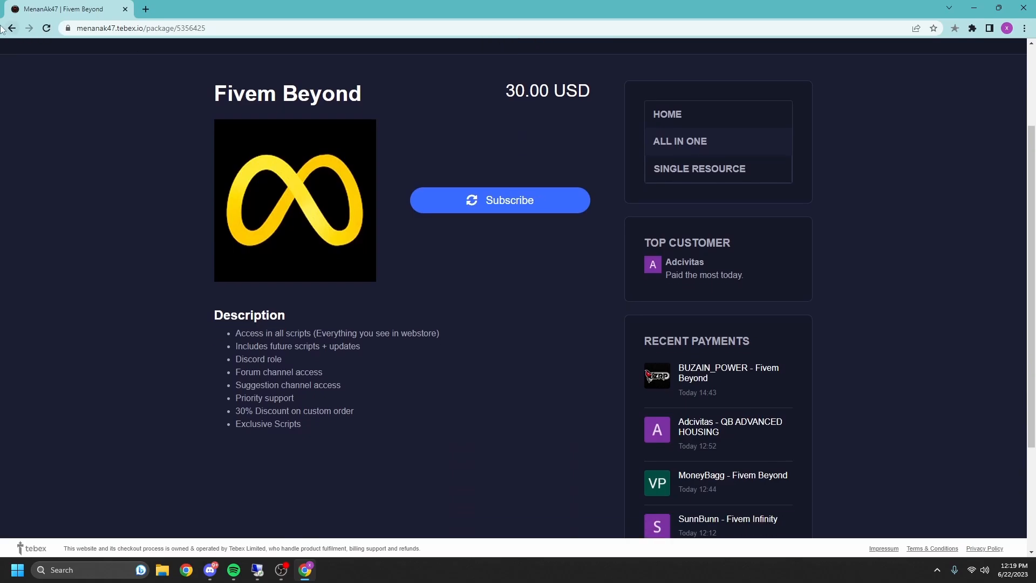
{"action": "left_click", "coordinate": [7, 28]}
{"action": "left_click", "coordinate": [289, 186]}
{"action": "scroll", "coordinate": [380, 270], "scroll_direction": "down", "scroll_amount": 4}
{"action": "mouse_move", "coordinate": [345, 335]}
{"action": "left_mouse_down"}
{"action": "mouse_move", "coordinate": [274, 286]}
{"action": "mouse_move", "coordinate": [215, 222]}
{"action": "mouse_move", "coordinate": [338, 333]}
{"action": "mouse_move", "coordinate": [333, 318]}
{"action": "left_mouse_up"}
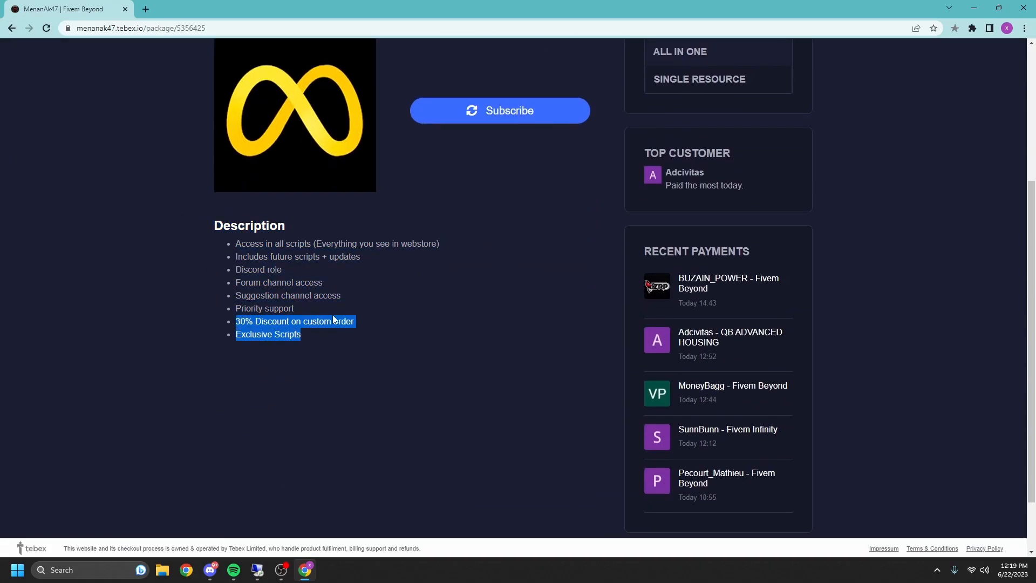
{"action": "left_click", "coordinate": [336, 318]}
{"action": "left_click", "coordinate": [12, 29]}
{"action": "scroll", "coordinate": [216, 227], "scroll_direction": "up", "scroll_amount": 3}
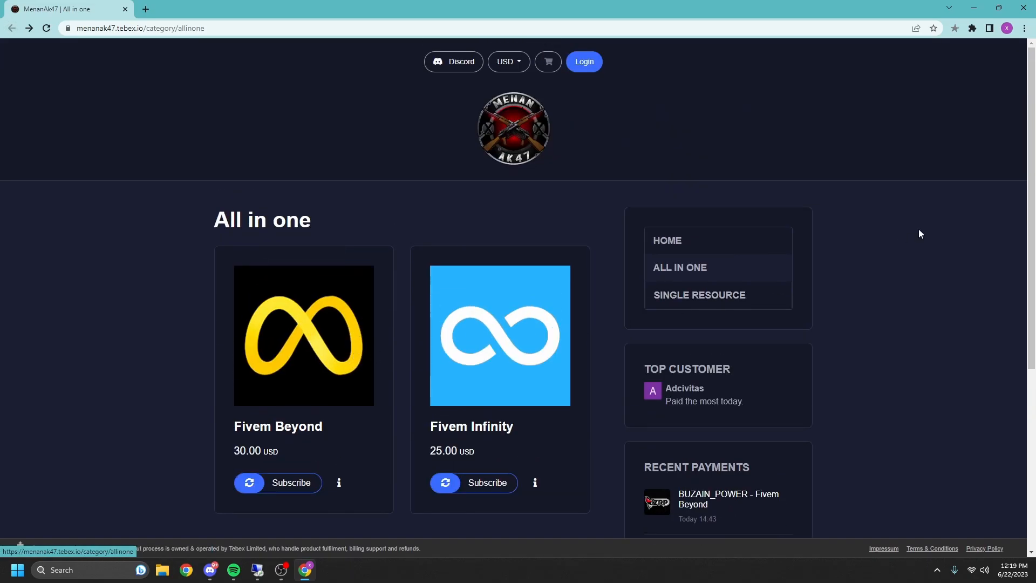
- Close Chrome, copy the mega.nz Download link from #serverv2-info, and switch to the remote server desktop
{"action": "left_click", "coordinate": [1023, 8]}
{"action": "scroll", "coordinate": [119, 296], "scroll_direction": "up", "scroll_amount": 15}
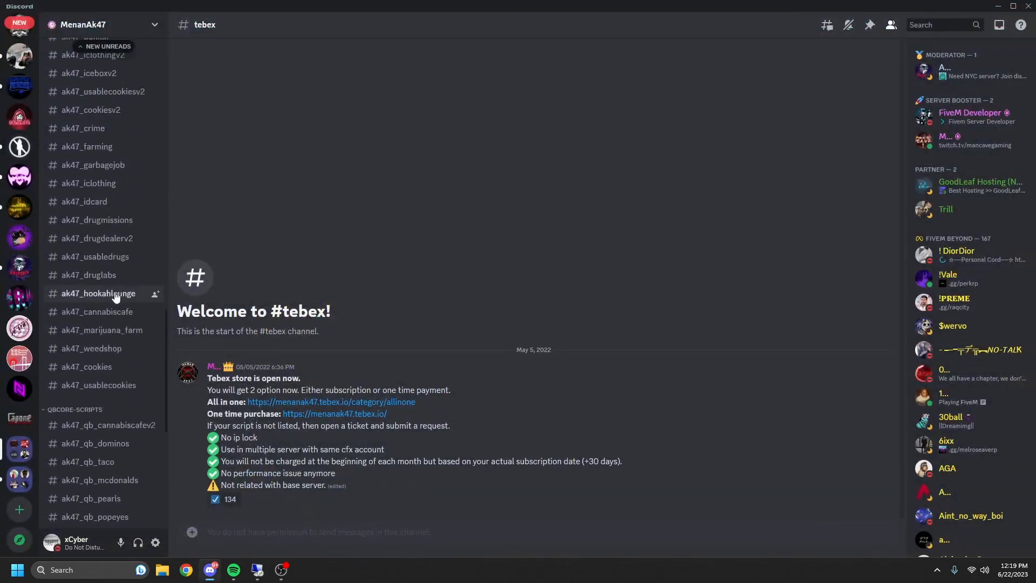
{"action": "scroll", "coordinate": [120, 299], "scroll_direction": "down", "scroll_amount": 4}
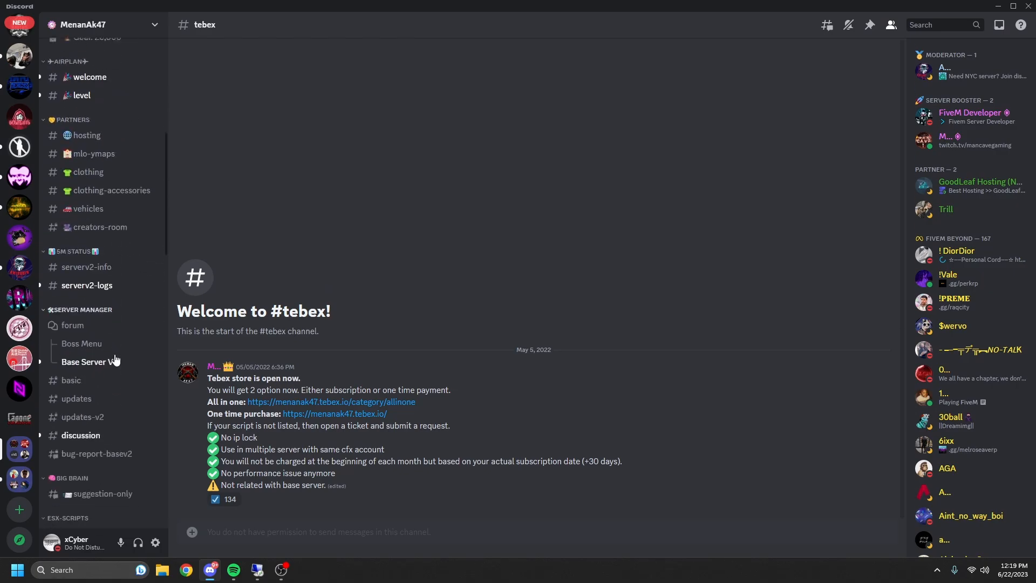
{"action": "left_click", "coordinate": [121, 270]}
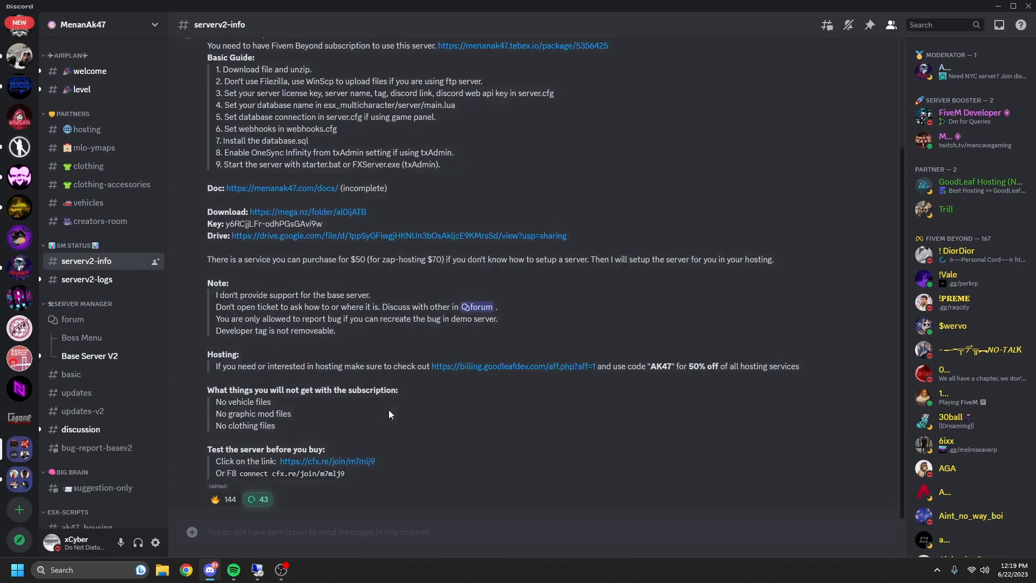
{"action": "scroll", "coordinate": [356, 388], "scroll_direction": "up", "scroll_amount": 2}
{"action": "left_click_drag", "start_coordinate": [370, 266], "coordinate": [251, 269]}
{"action": "key", "text": "ctrl+c"}
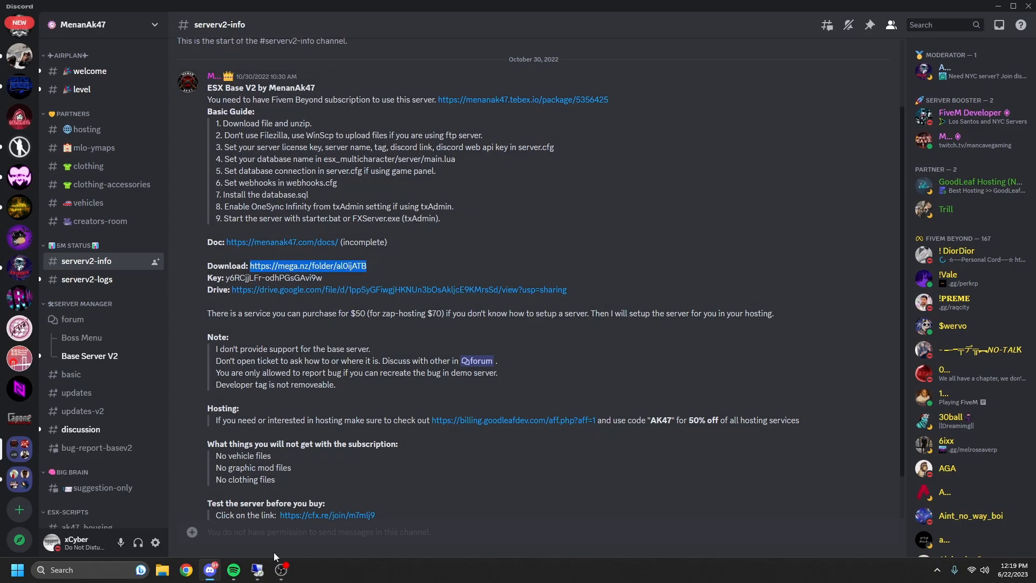
{"action": "left_click", "coordinate": [233, 467]}
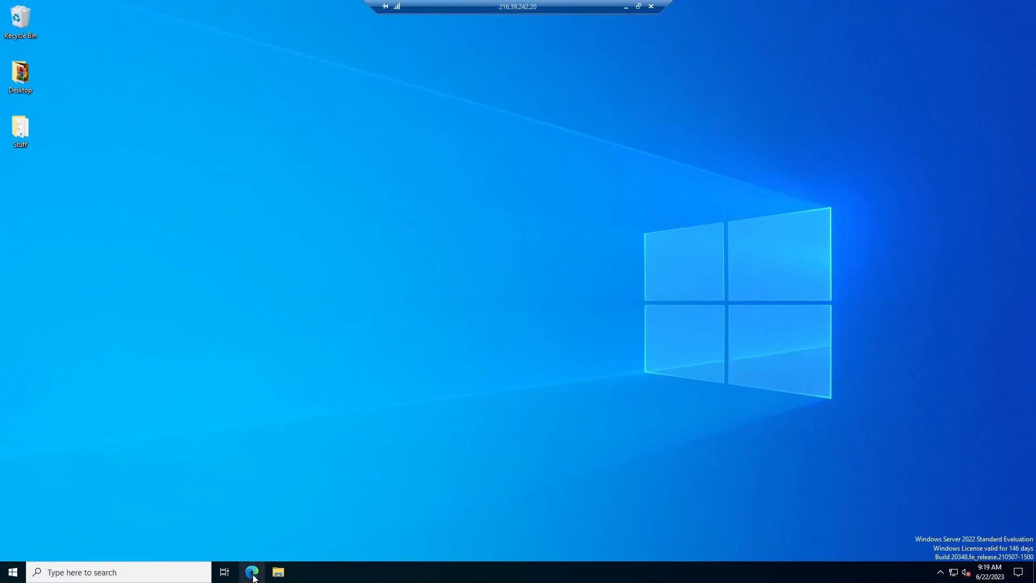
- Load the mega.nz folder link in Edge and decrypt it with the Key copied from Discord
{"action": "left_click", "coordinate": [252, 571]}
{"action": "key", "text": "ctrl+v"}
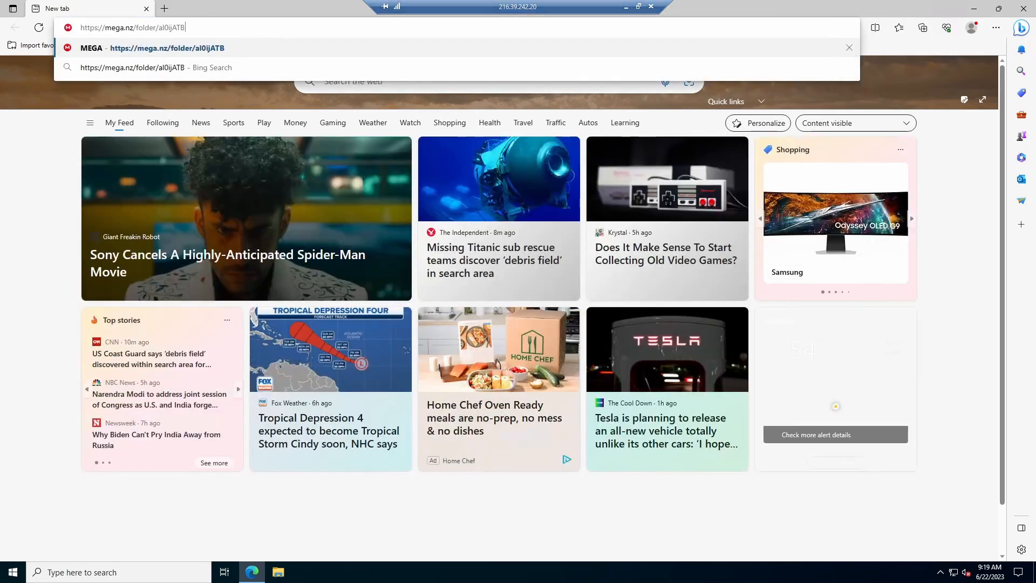
{"action": "key", "text": "Return"}
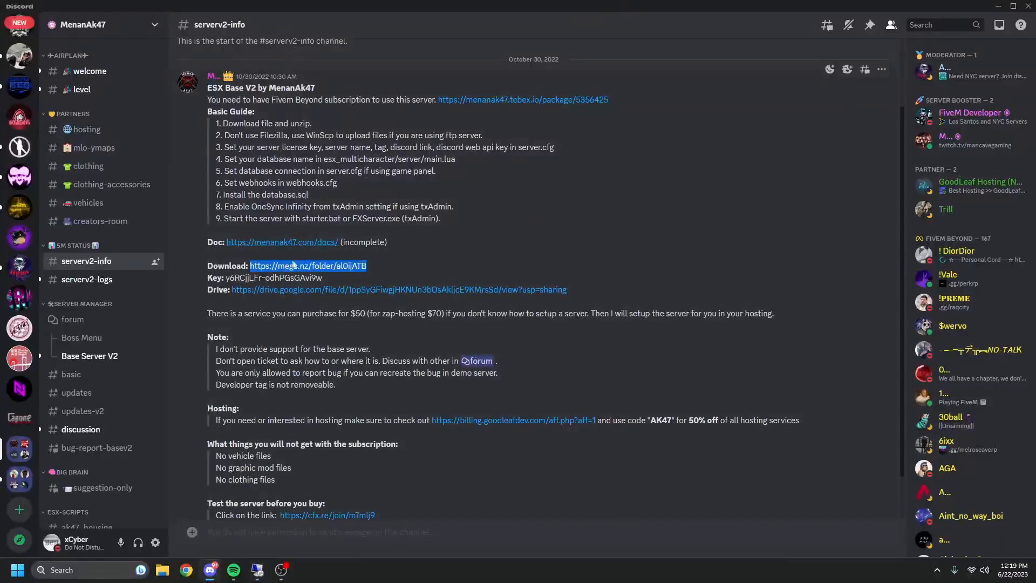
{"action": "left_click_drag", "start_coordinate": [323, 277], "coordinate": [225, 278]}
{"action": "key", "text": "ctrl+c"}
{"action": "left_click", "coordinate": [257, 569]}
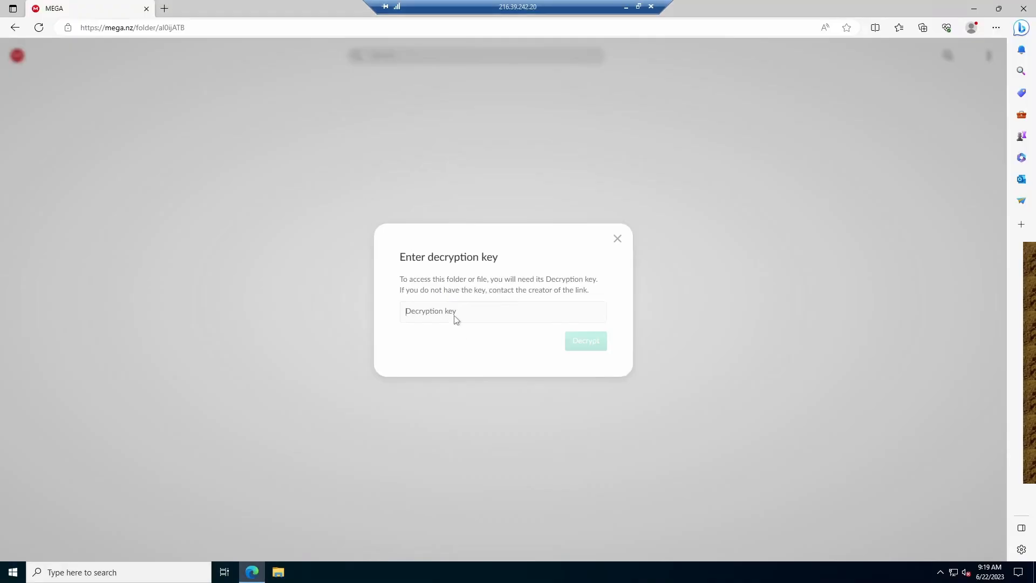
{"action": "key", "text": "ctrl+v"}
{"action": "left_click", "coordinate": [575, 342]}
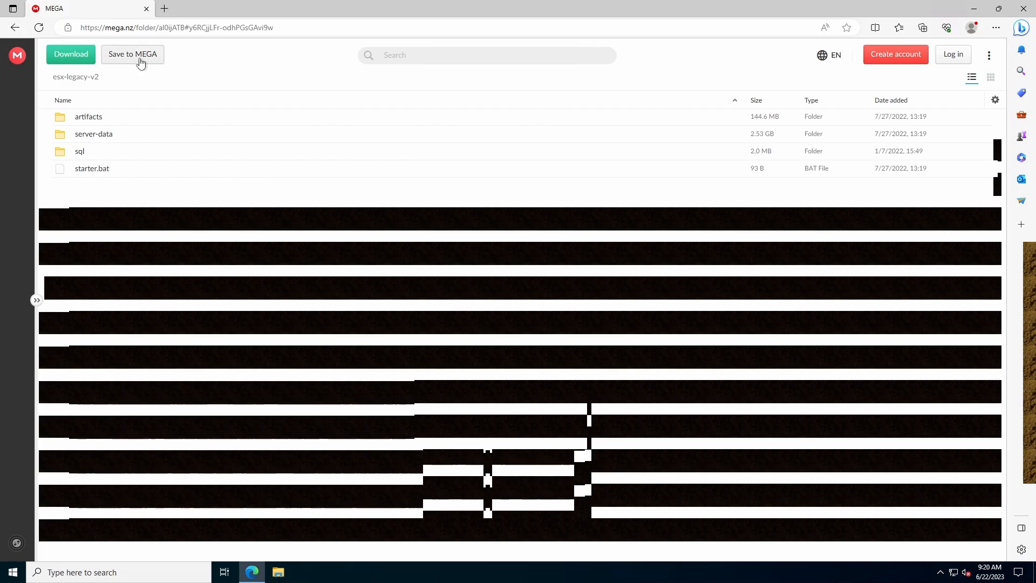
- Log in and import the whole esx-legacy-v2 folder into the MEGA Cloud drive, then close Edge
{"action": "left_click", "coordinate": [134, 59]}
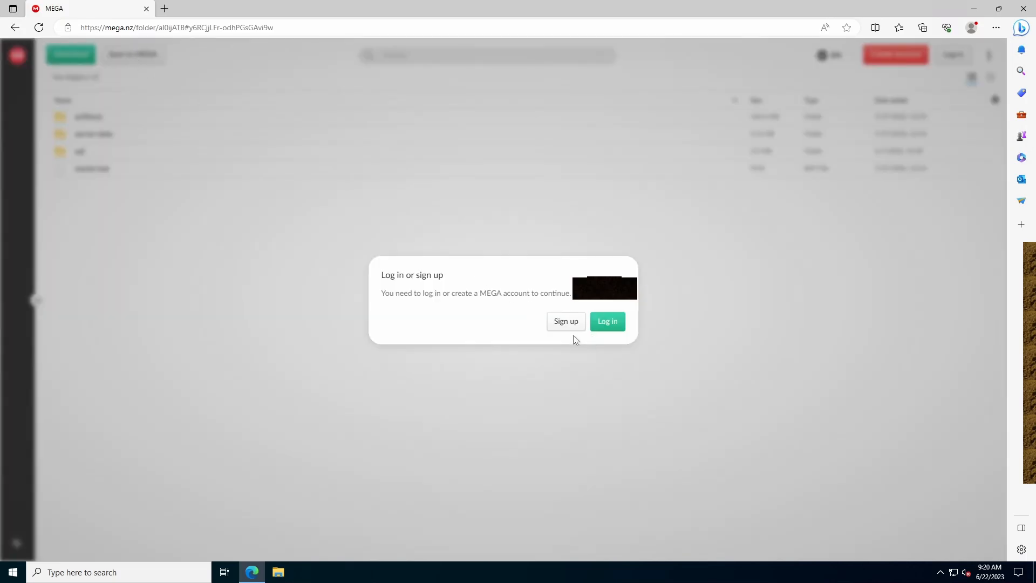
{"action": "left_click", "coordinate": [608, 322]}
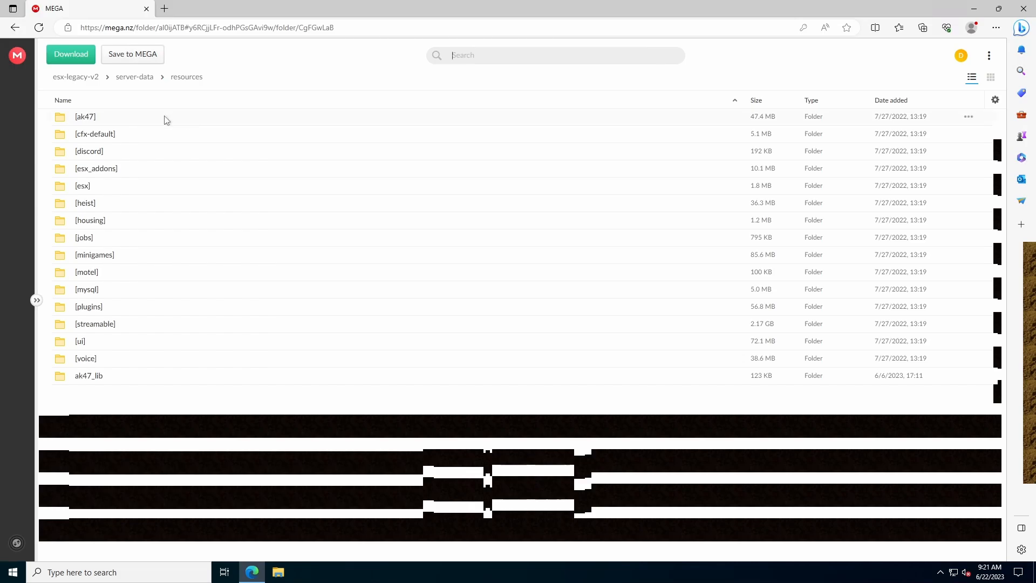
{"action": "left_click", "coordinate": [86, 78]}
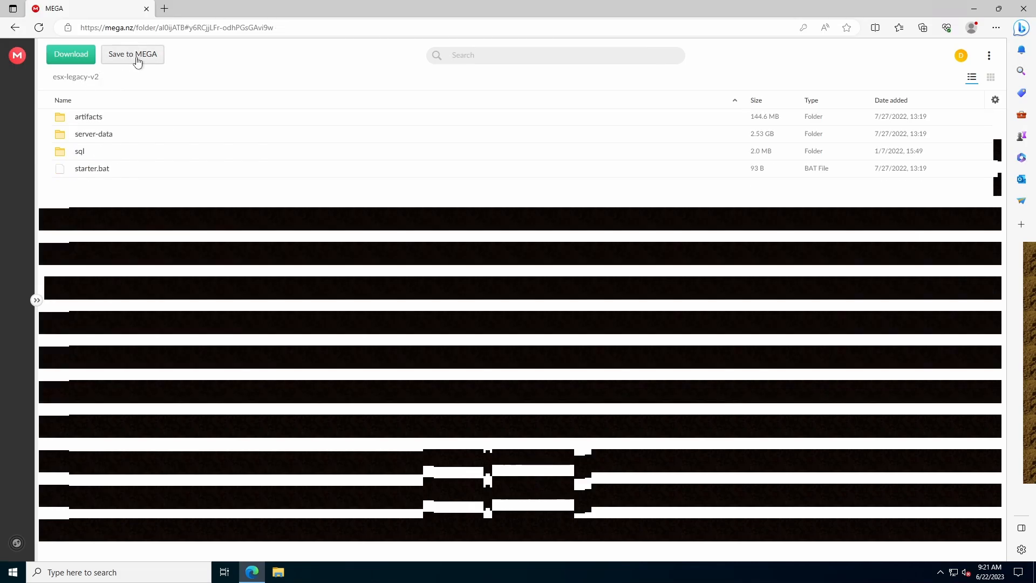
{"action": "left_click", "coordinate": [133, 55]}
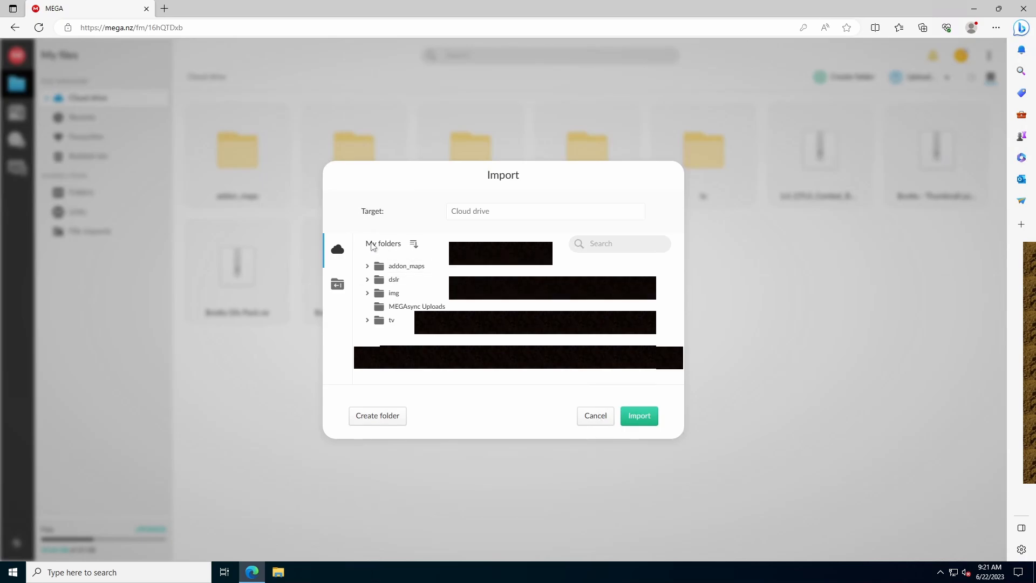
{"action": "left_click", "coordinate": [640, 417]}
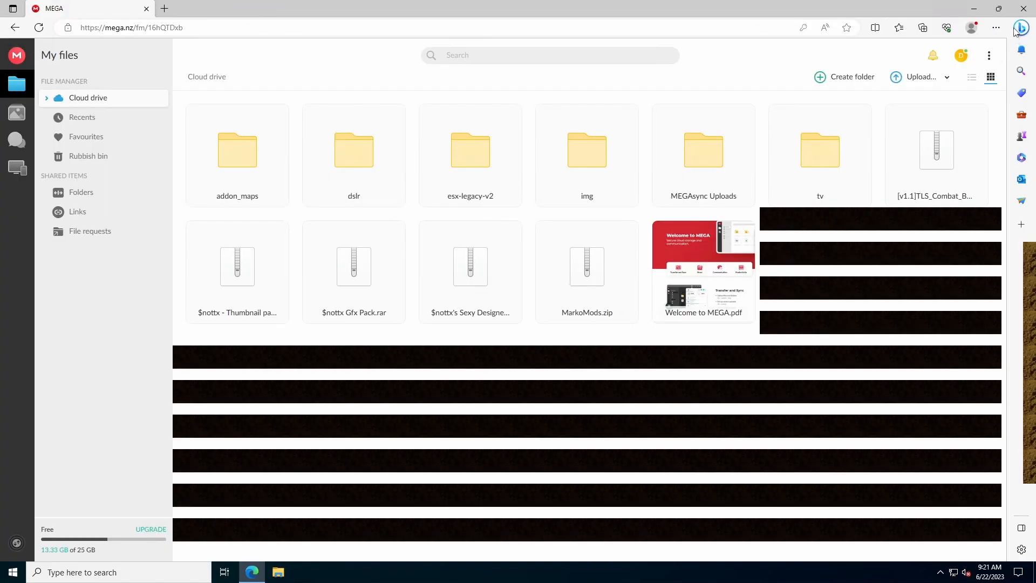
{"action": "left_click", "coordinate": [1024, 9]}
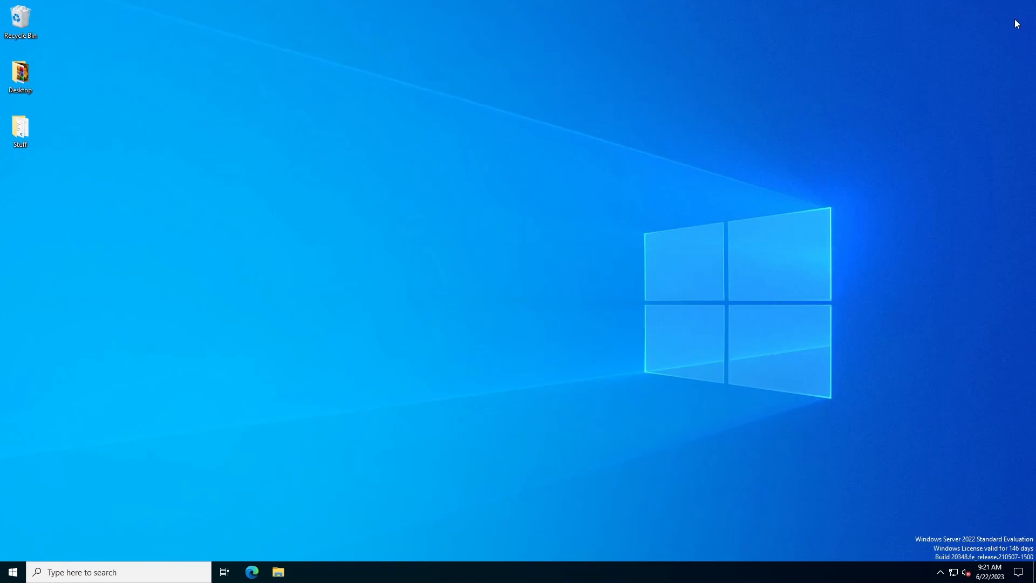
- From the MEGA tray panel, pick the esx-legacy-v2 Cloud drive folder for download
{"action": "left_click", "coordinate": [940, 572]}
{"action": "left_click", "coordinate": [948, 550]}
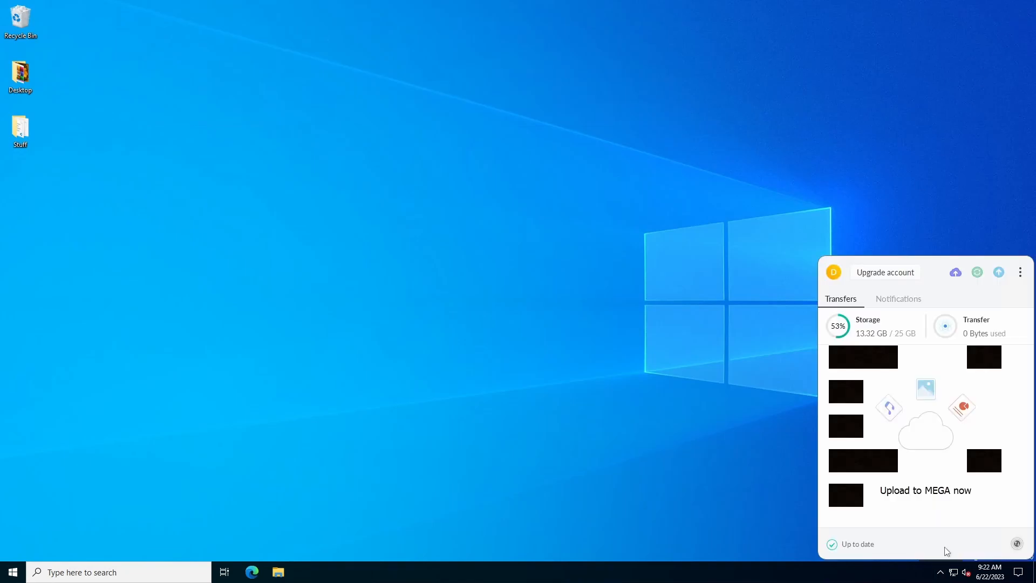
{"action": "left_click", "coordinate": [1024, 278]}
{"action": "left_click", "coordinate": [992, 404]}
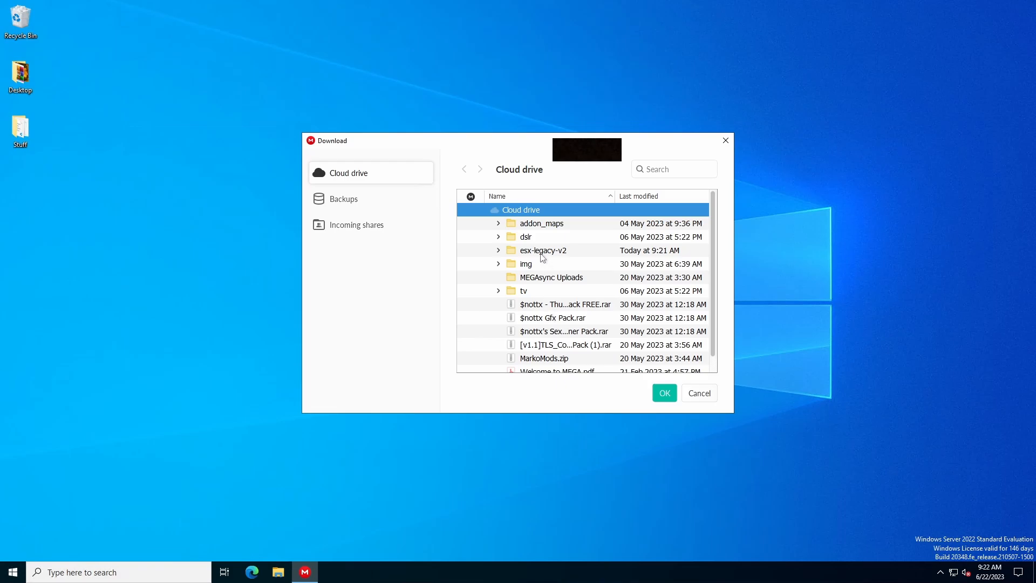
{"action": "left_click", "coordinate": [543, 253]}
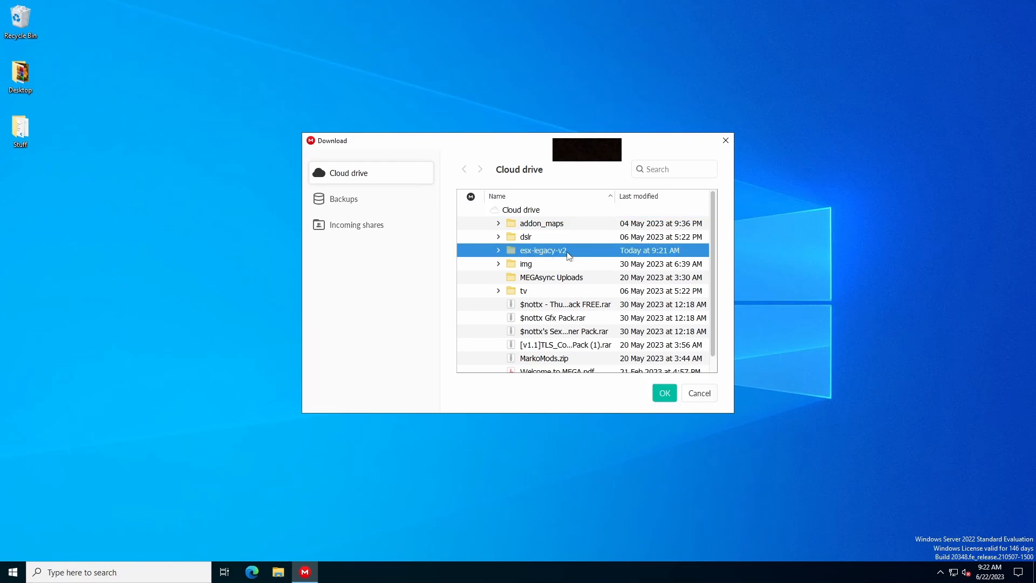
{"action": "left_click", "coordinate": [664, 394]}
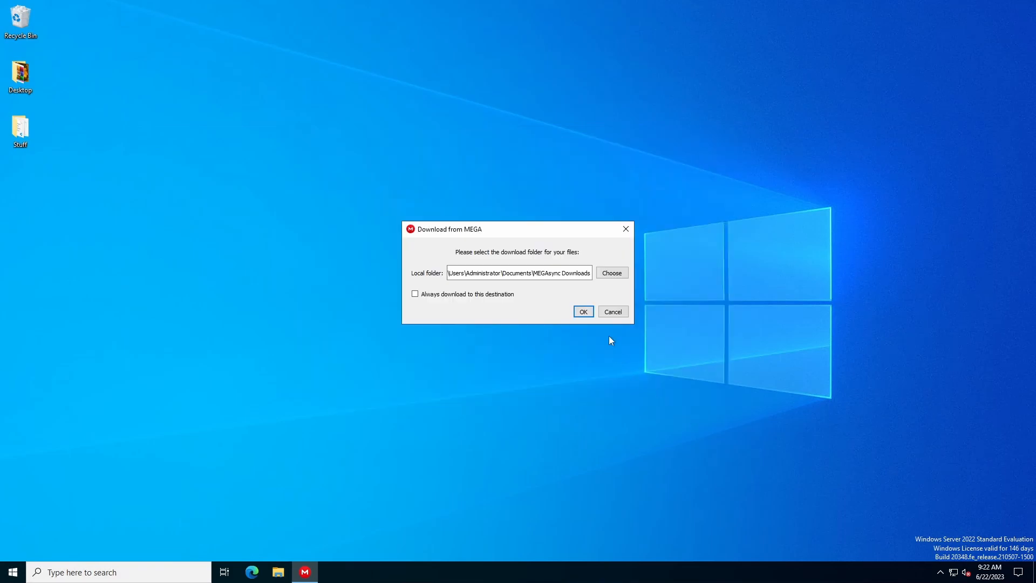
- Set the download destination to the Desktop and confirm the download
{"action": "left_click", "coordinate": [605, 274]}
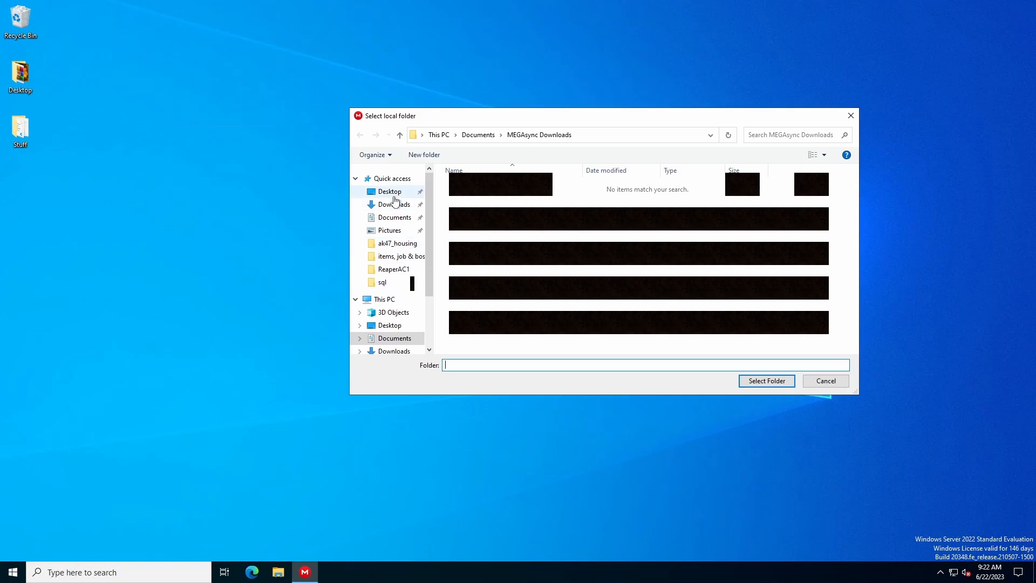
{"action": "left_click", "coordinate": [393, 194]}
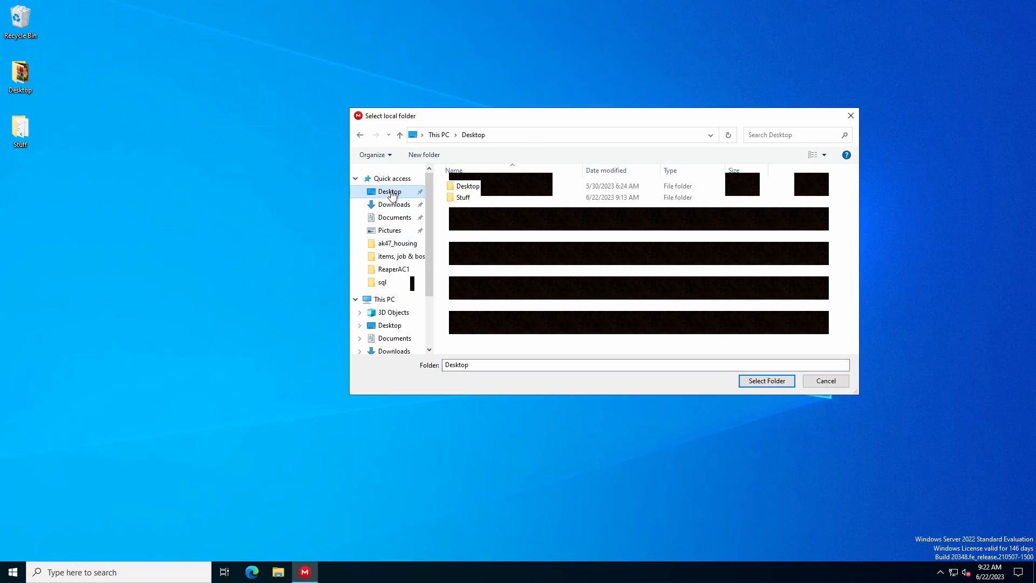
{"action": "left_click", "coordinate": [764, 380]}
{"action": "left_click", "coordinate": [587, 313]}
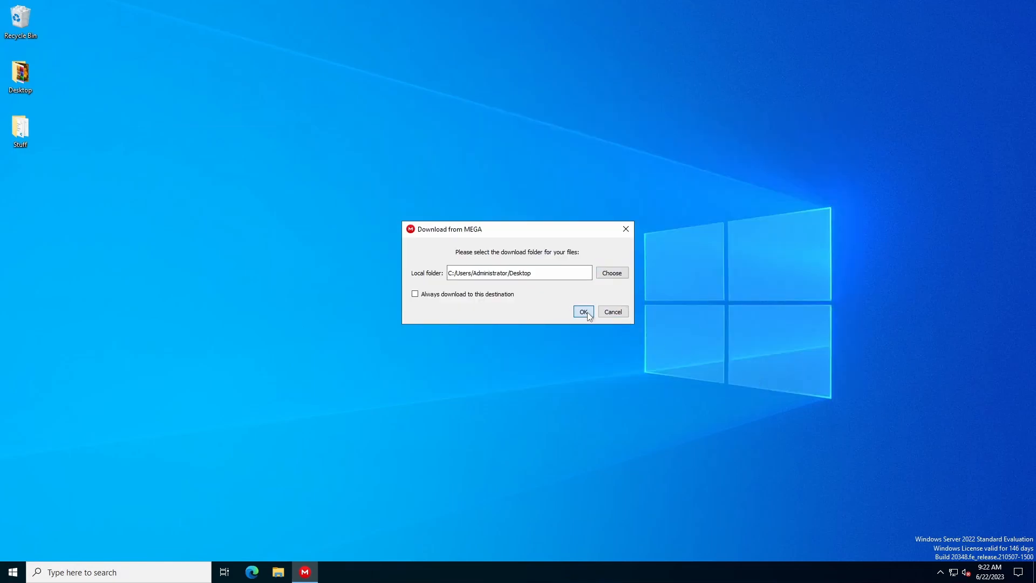
{"action": "left_click", "coordinate": [940, 572]}
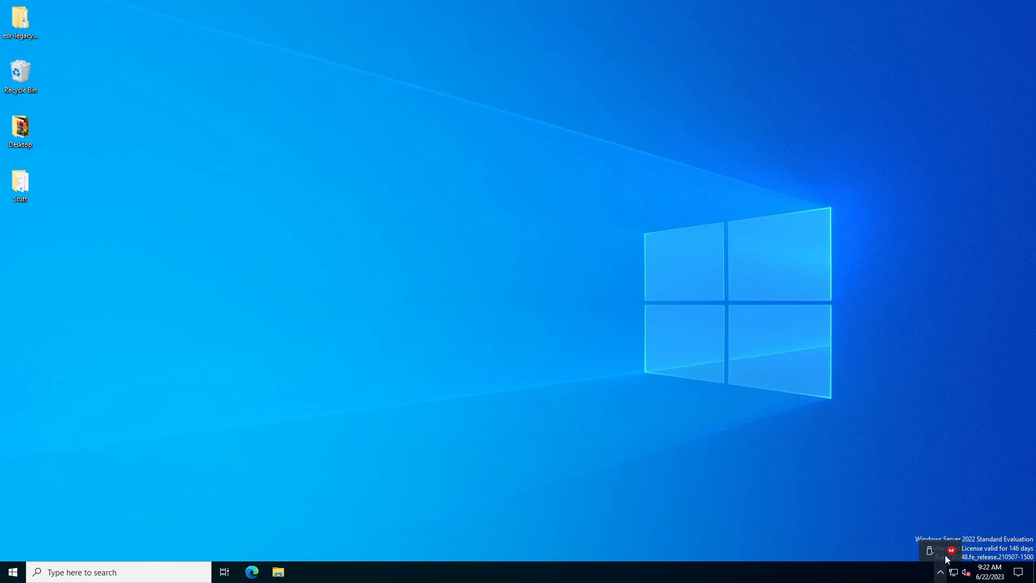
- Check the MEGA download and rearrange desktop icons, placing esx-legacy-v2 mid-desktop
{"action": "left_click", "coordinate": [952, 549]}
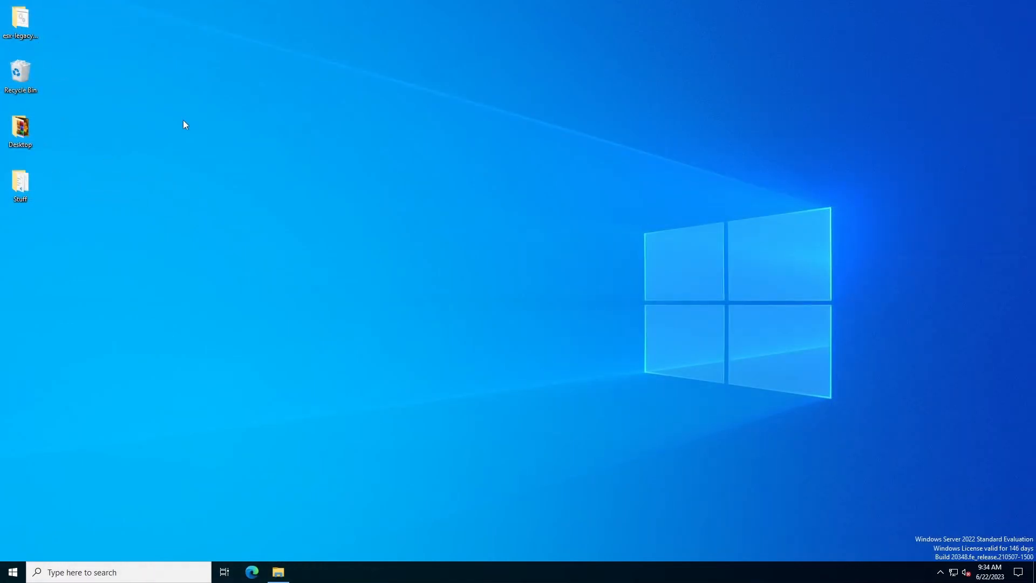
{"action": "left_click_drag", "start_coordinate": [21, 38], "coordinate": [514, 201]}
{"action": "left_click_drag", "start_coordinate": [267, 309], "coordinate": [1, 4]}
{"action": "left_click_drag", "start_coordinate": [26, 73], "coordinate": [26, 18]}
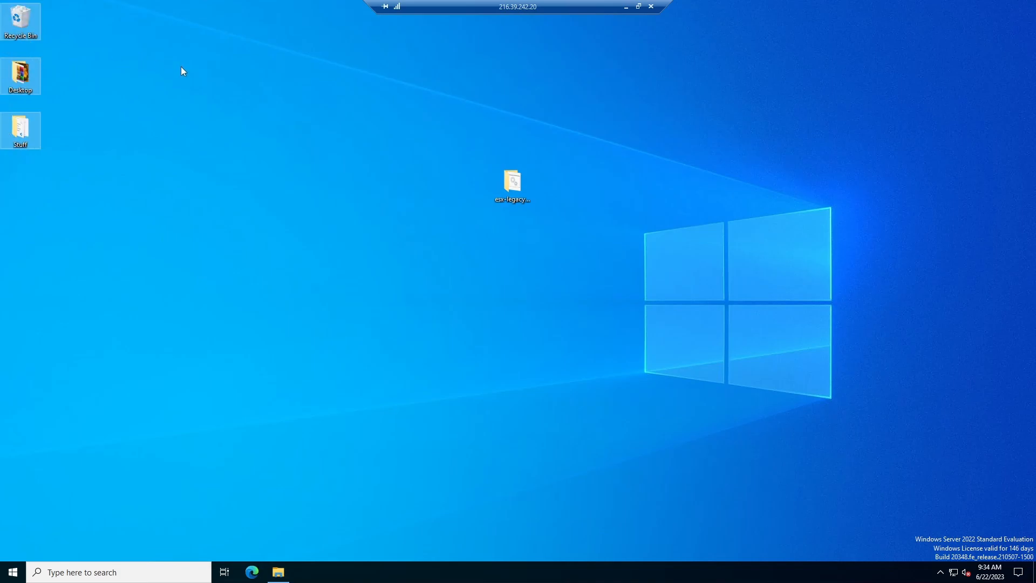
{"action": "left_click", "coordinate": [181, 67]}
- Open the esx-legacy-v2 folder, look inside artifacts, and reposition the Explorer window
{"action": "double_click", "coordinate": [516, 186]}
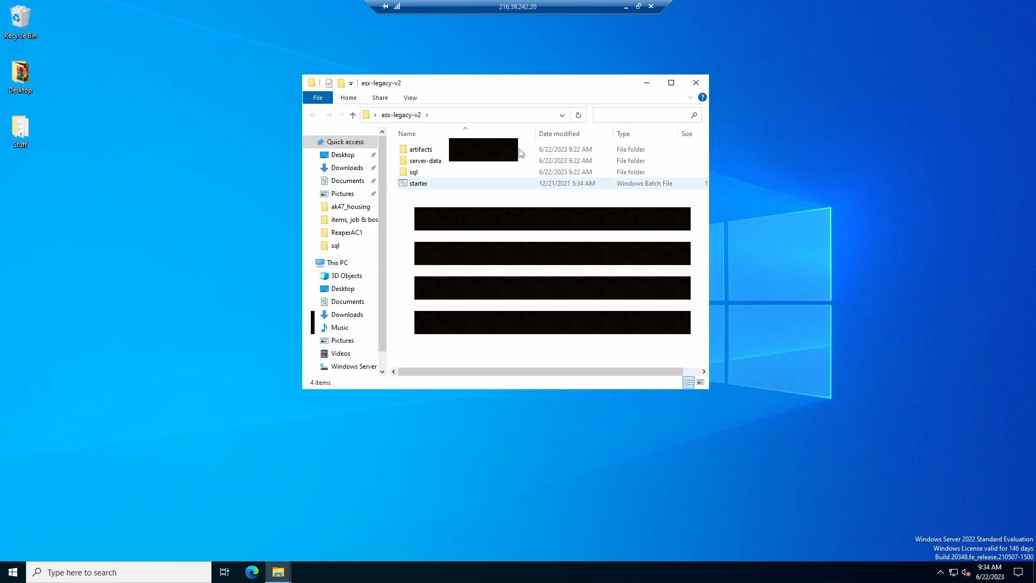
{"action": "left_click", "coordinate": [428, 151]}
{"action": "double_click", "coordinate": [428, 151]}
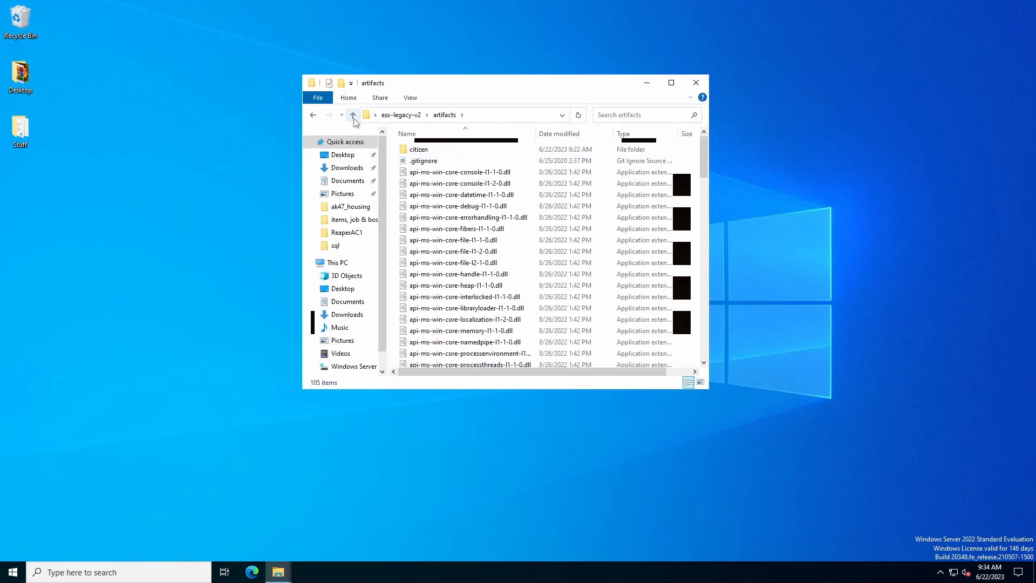
{"action": "left_click", "coordinate": [353, 115]}
{"action": "left_click_drag", "start_coordinate": [417, 83], "coordinate": [605, 54]}
{"action": "left_click", "coordinate": [339, 234]}
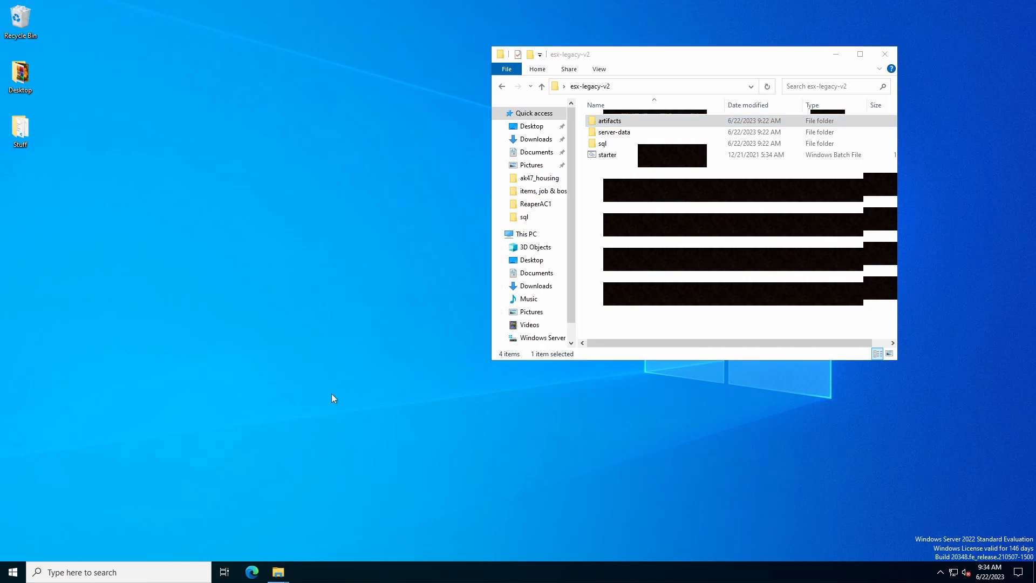
- Open database.sql from the sql\vps folder in HeidiSQL
{"action": "double_click", "coordinate": [615, 145]}
{"action": "double_click", "coordinate": [603, 133]}
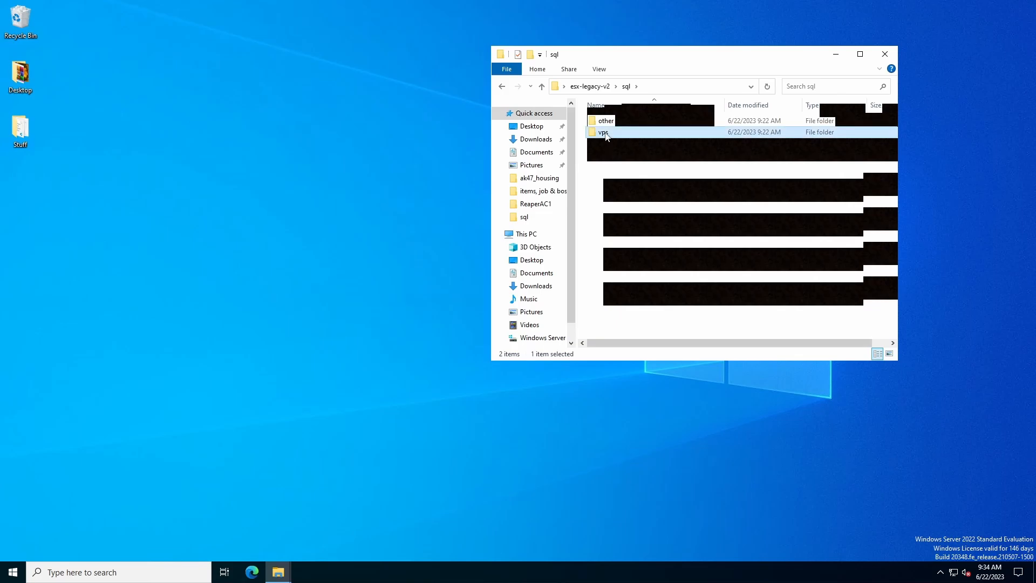
{"action": "left_click", "coordinate": [614, 124]}
{"action": "double_click", "coordinate": [613, 123]}
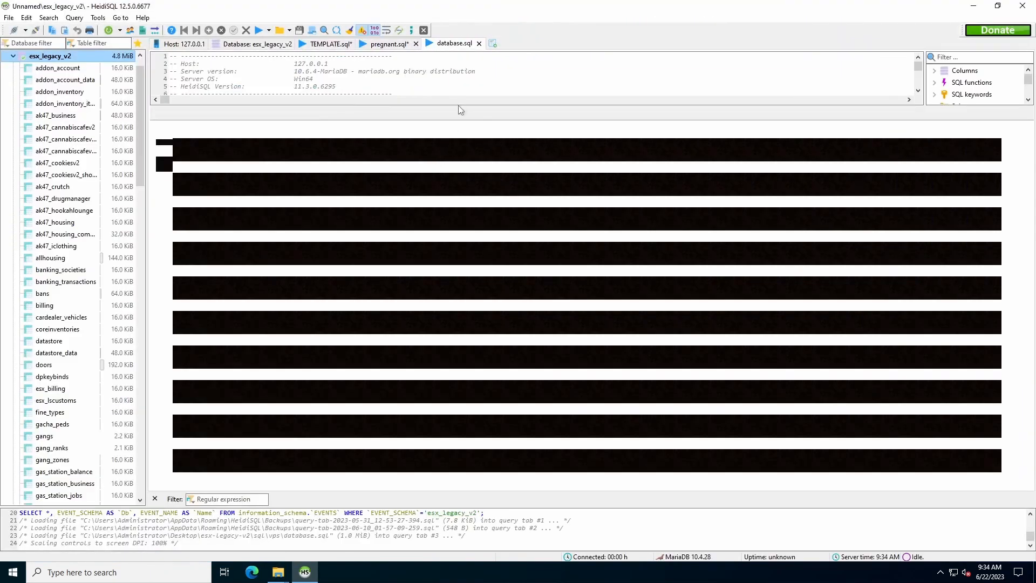
- Execute database.sql against esx_legacy_v2, then close HeidiSQL without saving TEMPLATE.sql
{"action": "left_click_drag", "start_coordinate": [457, 107], "coordinate": [437, 284]}
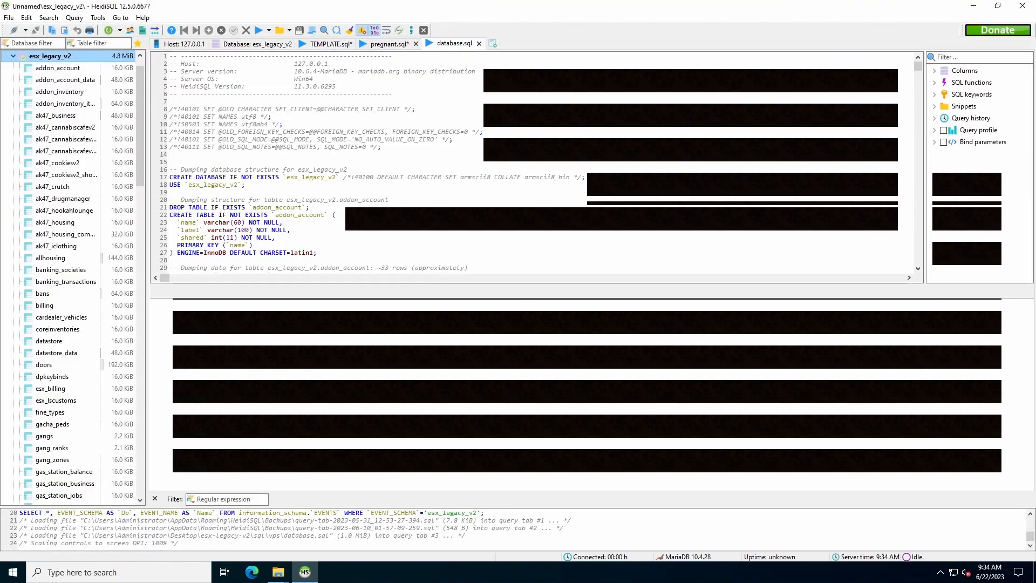
{"action": "left_click_drag", "start_coordinate": [336, 177], "coordinate": [286, 177]}
{"action": "key", "text": "Down"}
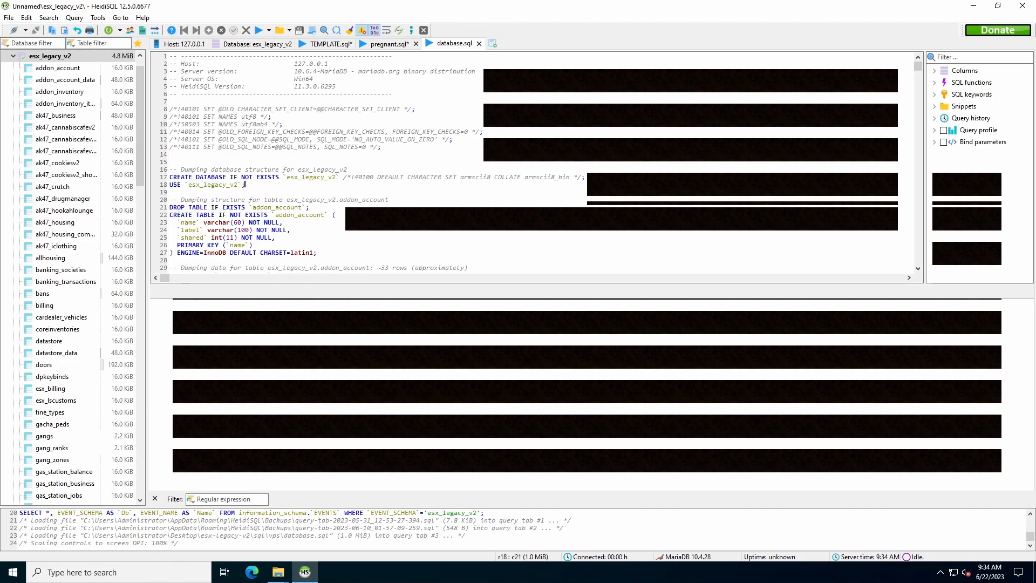
{"action": "scroll", "coordinate": [347, 267], "scroll_direction": "down", "scroll_amount": 12}
{"action": "scroll", "coordinate": [347, 267], "scroll_direction": "up", "scroll_amount": 12}
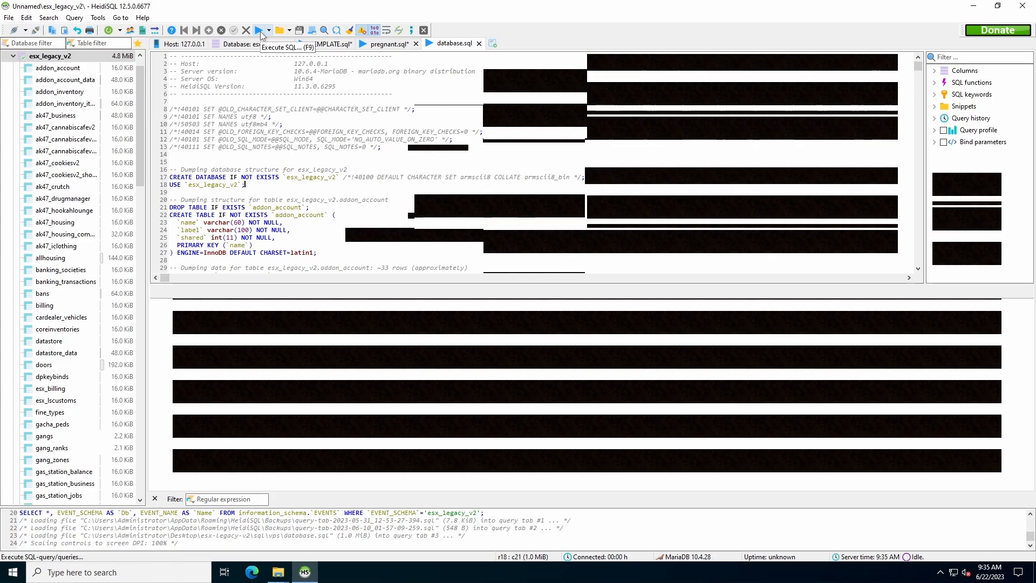
{"action": "left_click", "coordinate": [38, 57]}
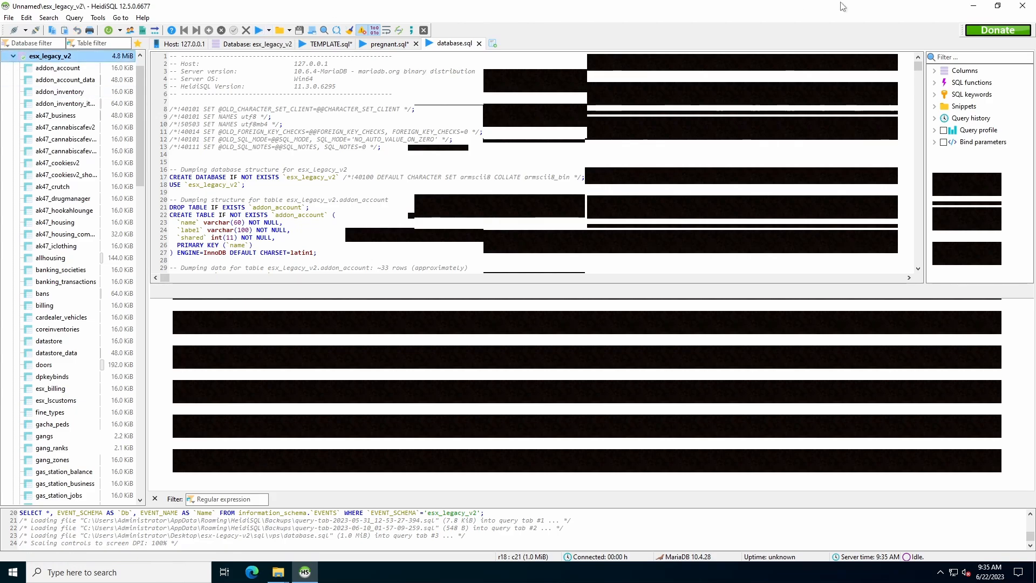
{"action": "left_click", "coordinate": [1012, 5]}
{"action": "left_click", "coordinate": [572, 307]}
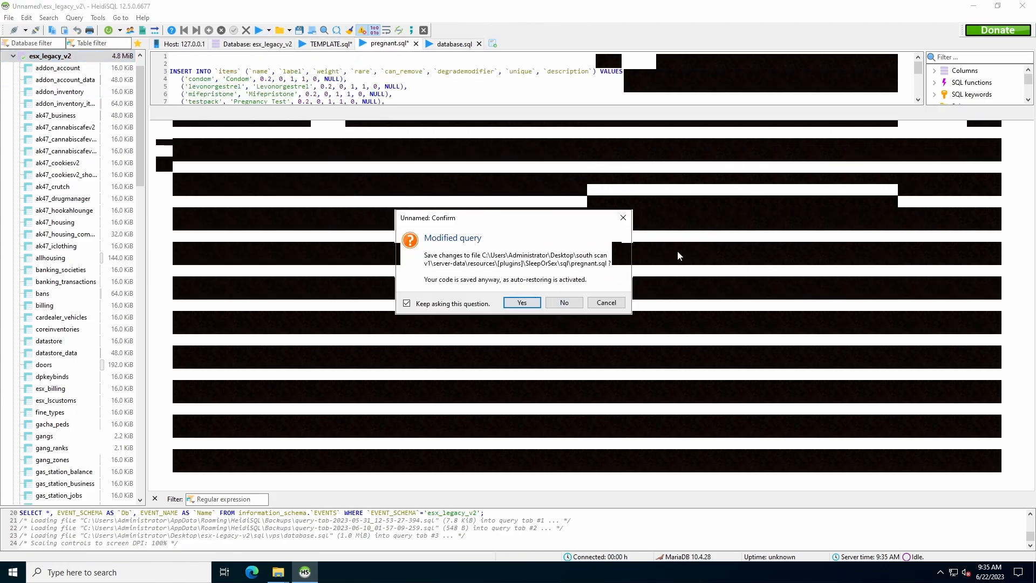
- Discard the last unsaved query, then launch FXServer.exe from the artifacts folder and move its console aside
{"action": "left_click", "coordinate": [565, 305]}
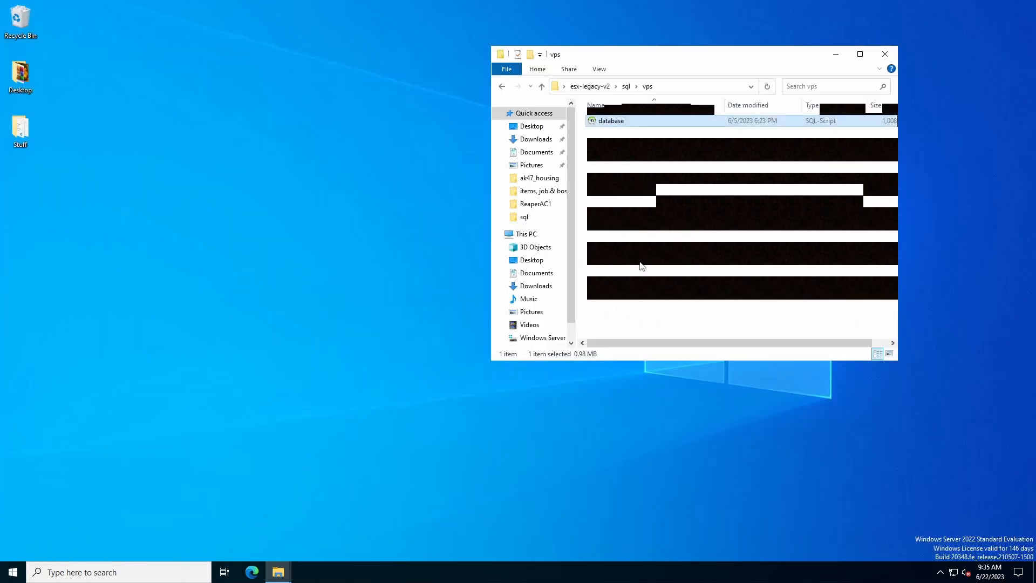
{"action": "left_click", "coordinate": [542, 86]}
{"action": "double_click", "coordinate": [619, 123]}
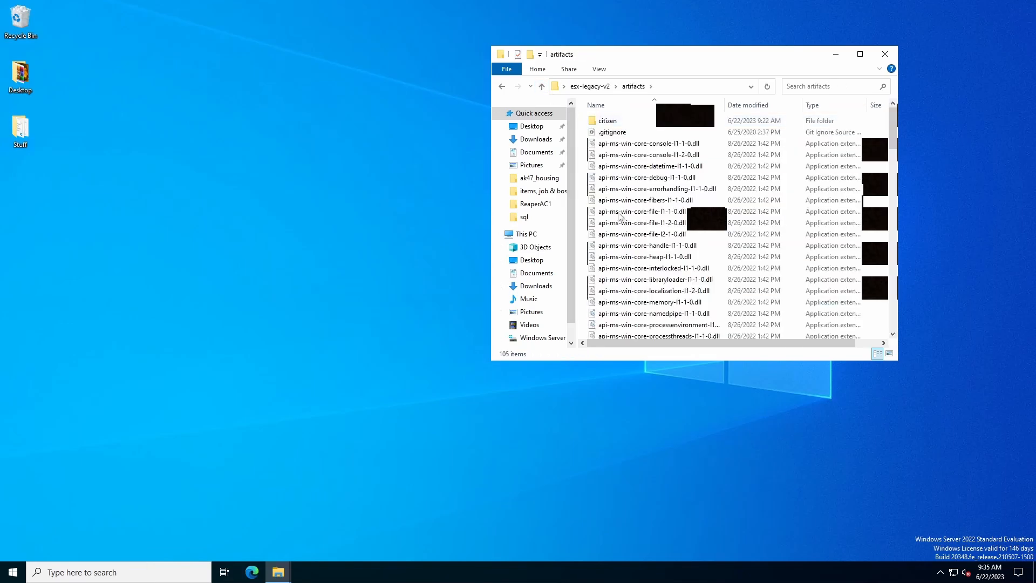
{"action": "scroll", "coordinate": [626, 248], "scroll_direction": "down", "scroll_amount": 10}
{"action": "scroll", "coordinate": [626, 254], "scroll_direction": "down", "scroll_amount": 1}
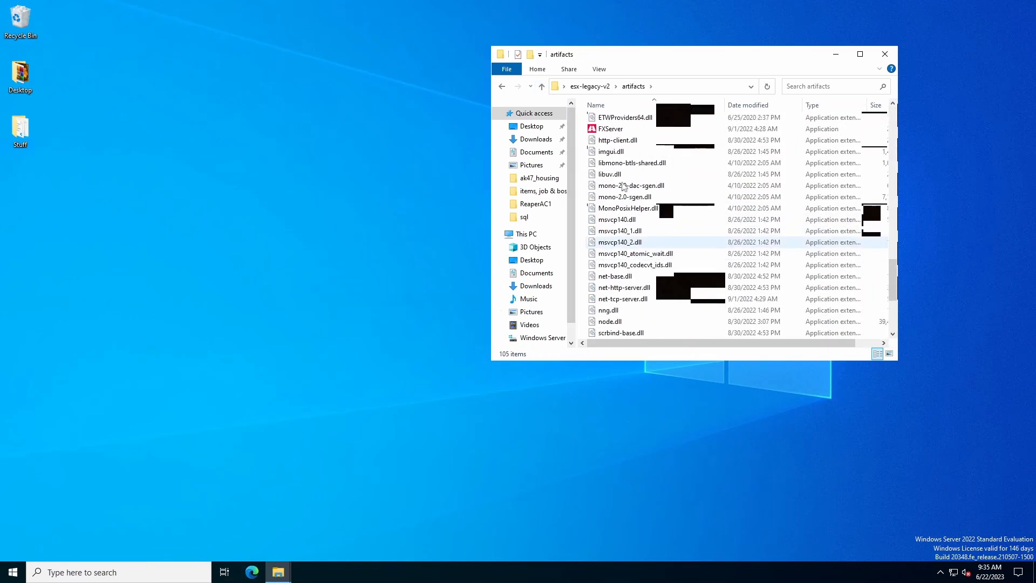
{"action": "double_click", "coordinate": [620, 129]}
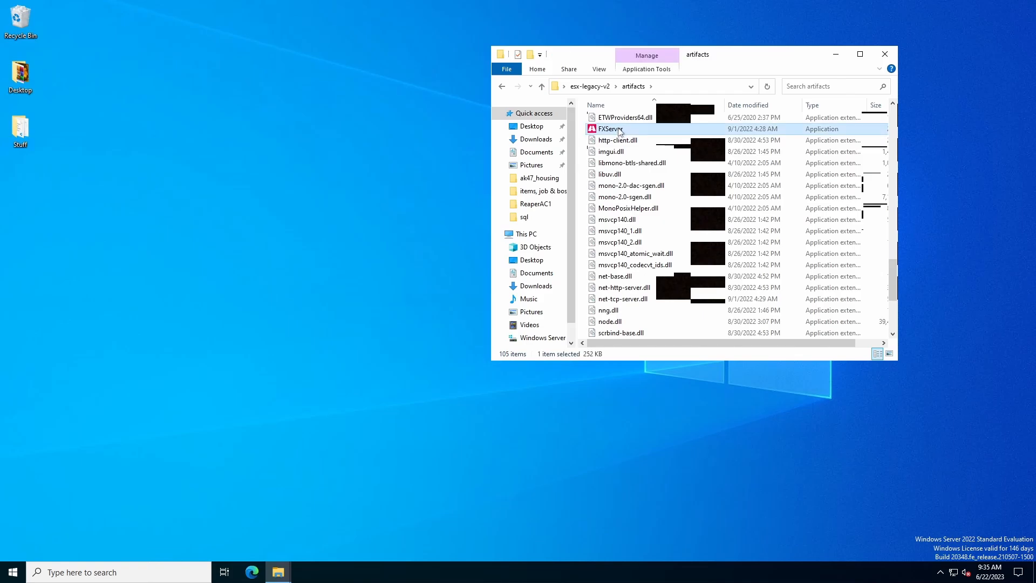
{"action": "left_click_drag", "start_coordinate": [431, 141], "coordinate": [506, 83]}
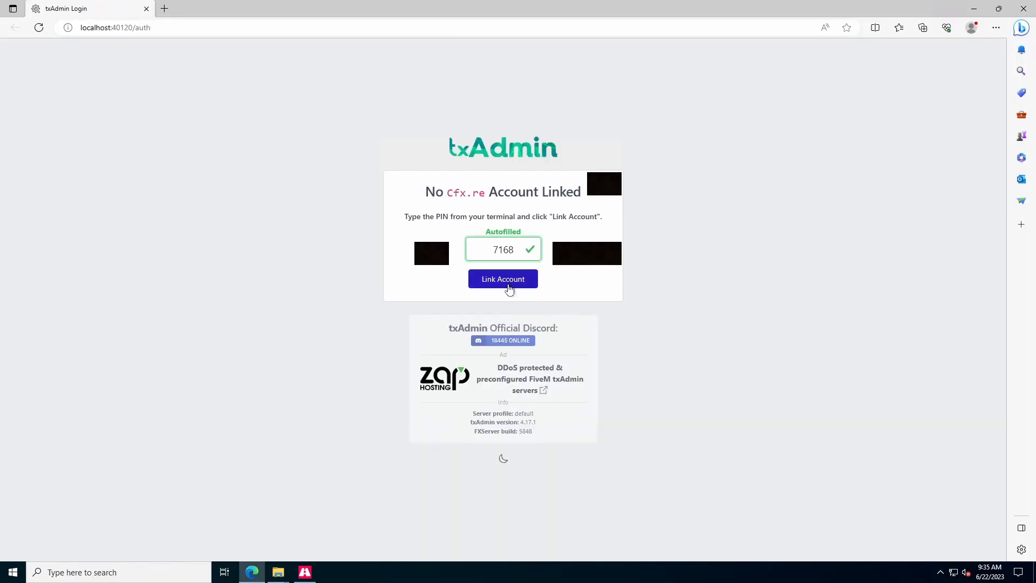
- Link the Cfx.re account and create the master account with a confirmed backup password and accepted terms
{"action": "left_click", "coordinate": [509, 286]}
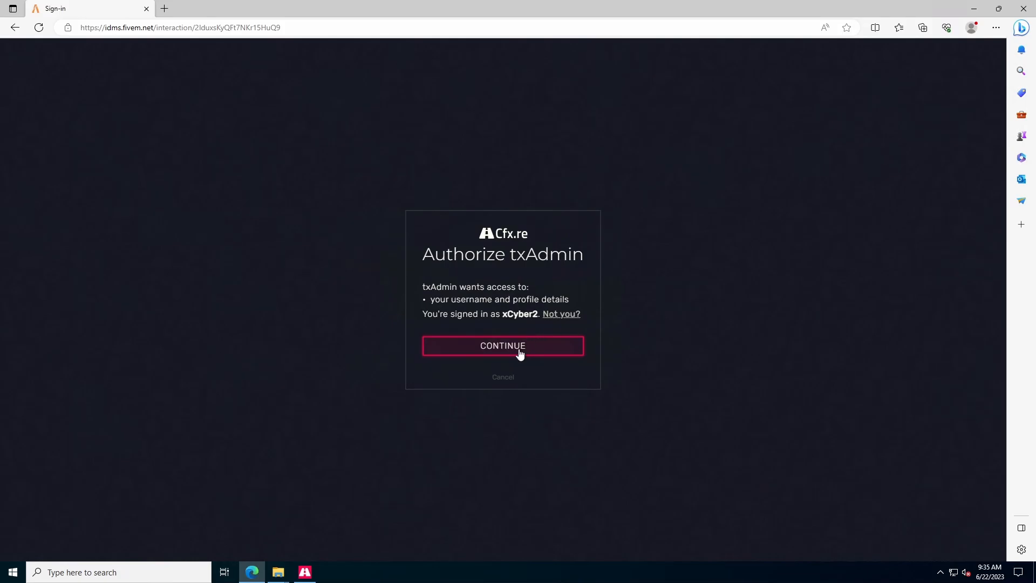
{"action": "left_click", "coordinate": [517, 352]}
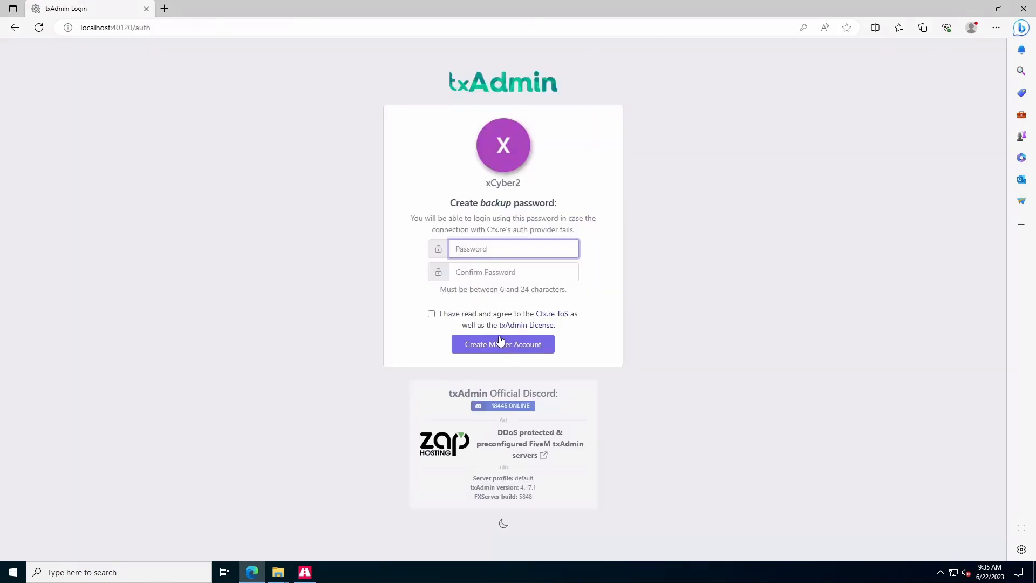
{"action": "left_click", "coordinate": [503, 249]}
{"action": "left_click", "coordinate": [524, 287]}
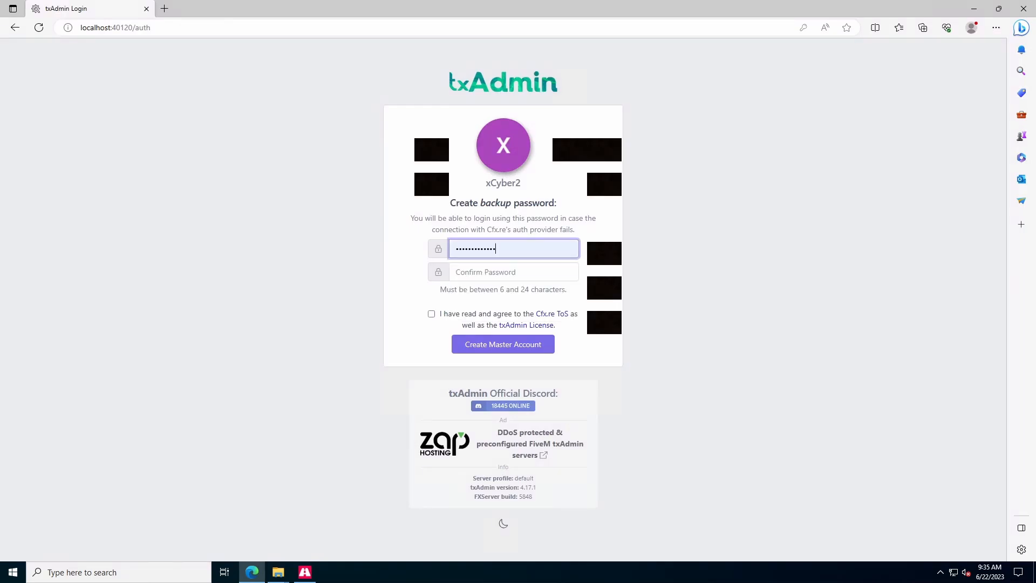
{"action": "key", "text": "Tab"}
{"action": "type", "text": "••"}
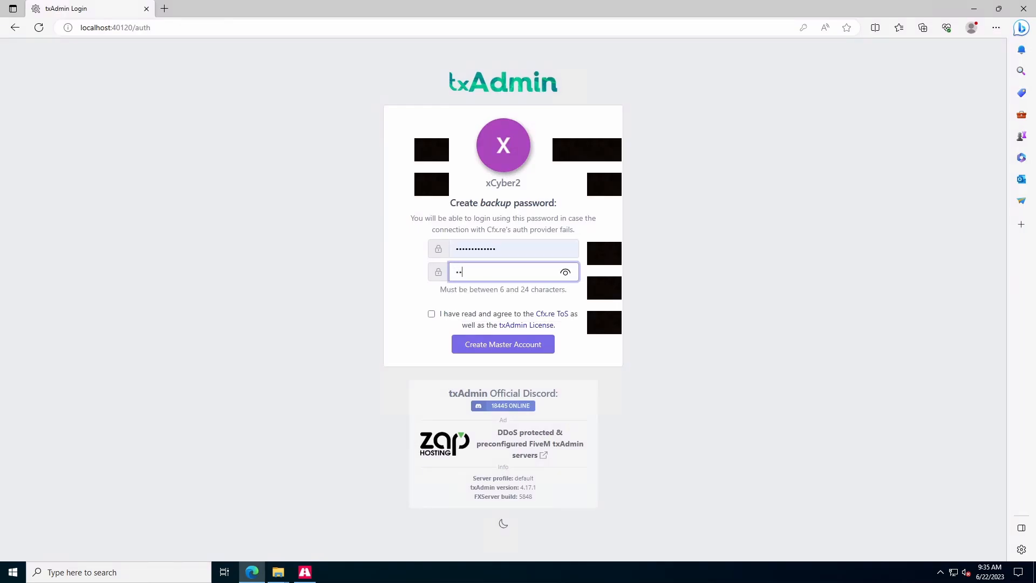
{"action": "key", "text": "BackSpace"}
{"action": "key", "text": "BackSpace"}
{"action": "type", "text": "•"}
{"action": "left_click", "coordinate": [433, 315]}
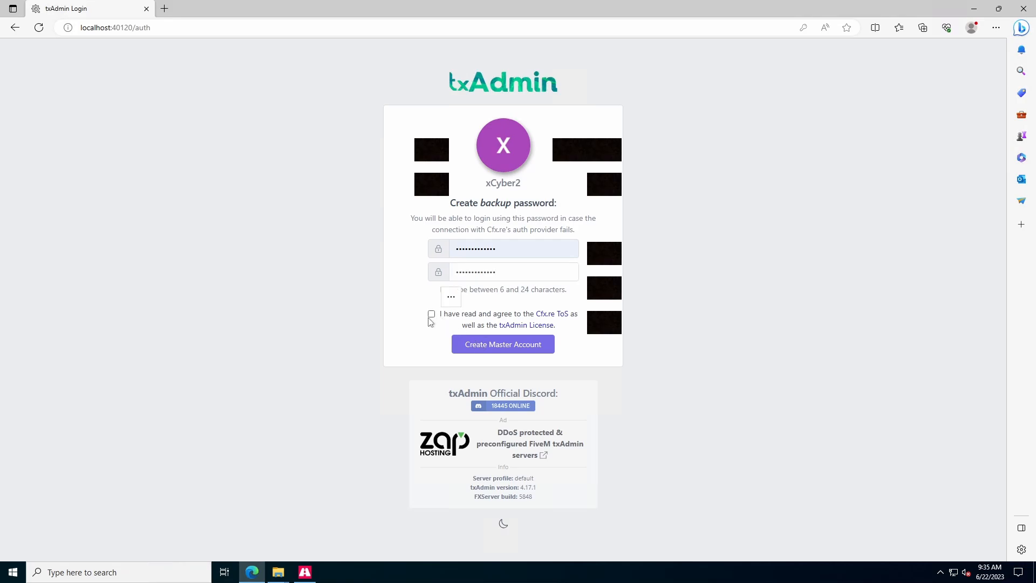
{"action": "left_click", "coordinate": [431, 314]}
{"action": "left_click", "coordinate": [484, 348]}
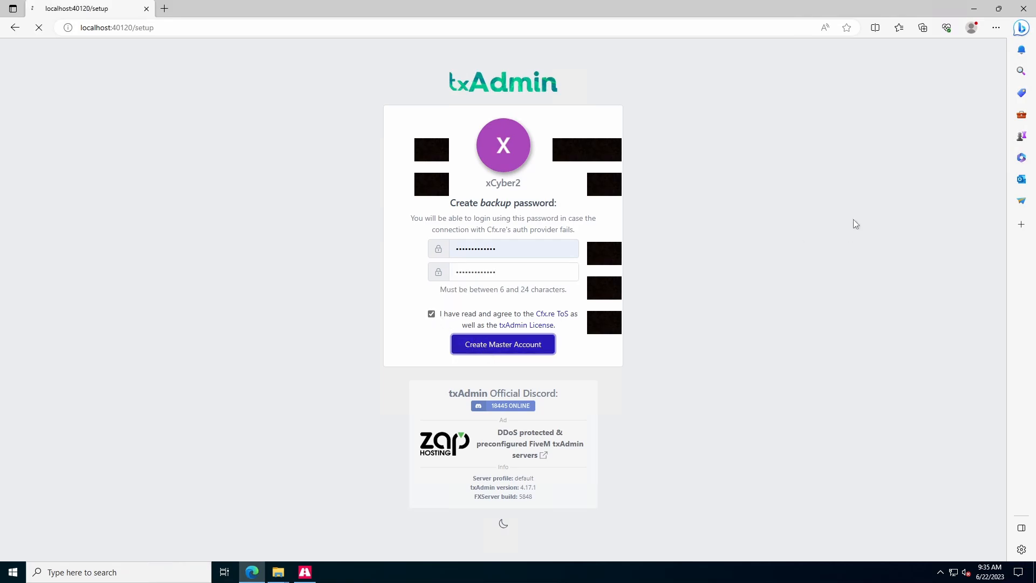
- Replace the placeholder server name in the setup wizard and continue
{"action": "left_click", "coordinate": [363, 182]}
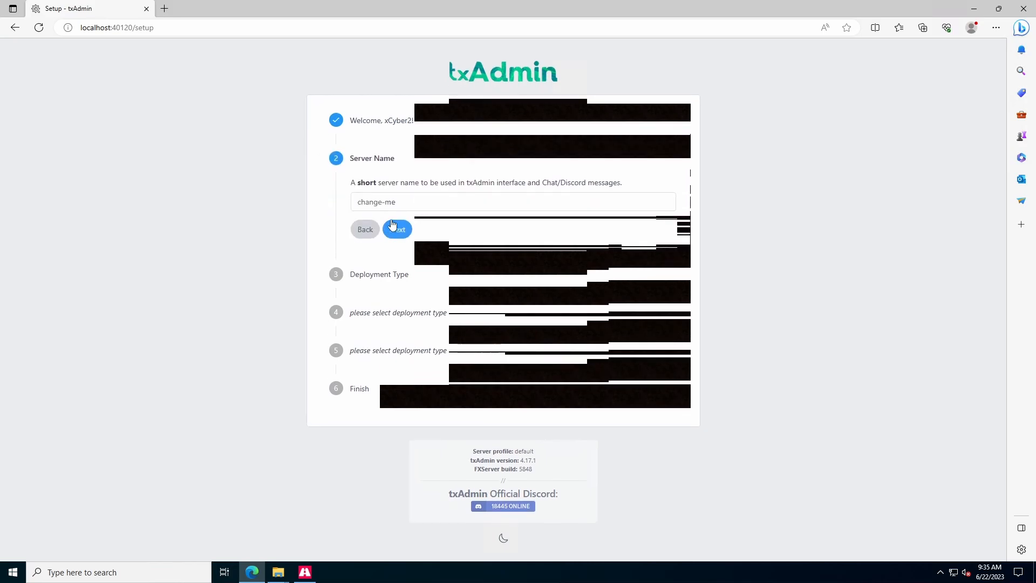
{"action": "left_click_drag", "start_coordinate": [397, 201], "coordinate": [360, 202]}
{"action": "key", "text": "BackSpace"}
{"action": "key", "text": "BackSpace"}
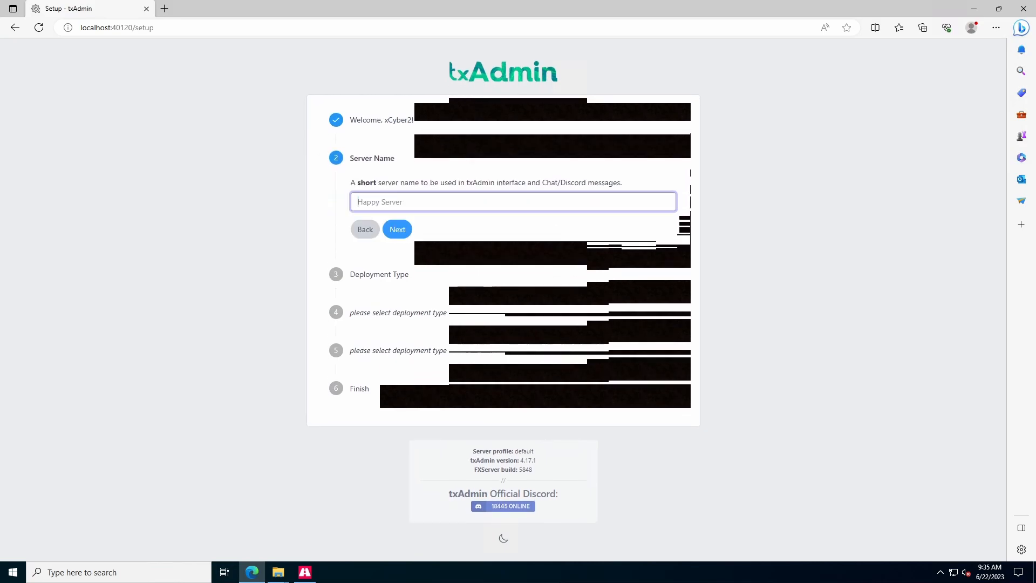
{"action": "type", "text": "Test server"}
{"action": "triple_click", "coordinate": [400, 241]}
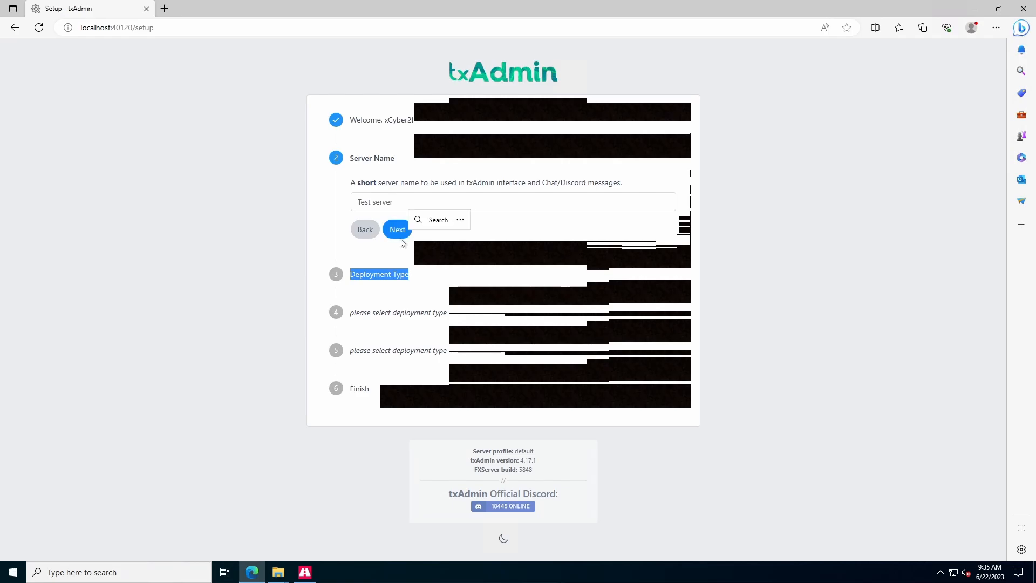
{"action": "left_click", "coordinate": [397, 229]}
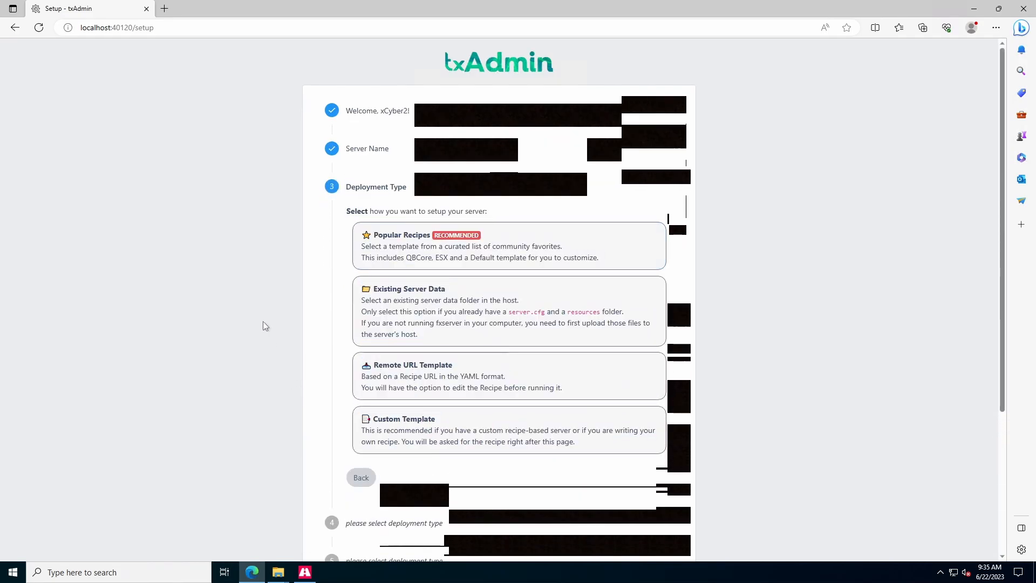
- Choose existing server data and copy the esx-legacy-v2 server-data path from Explorer
{"action": "left_click", "coordinate": [462, 309]}
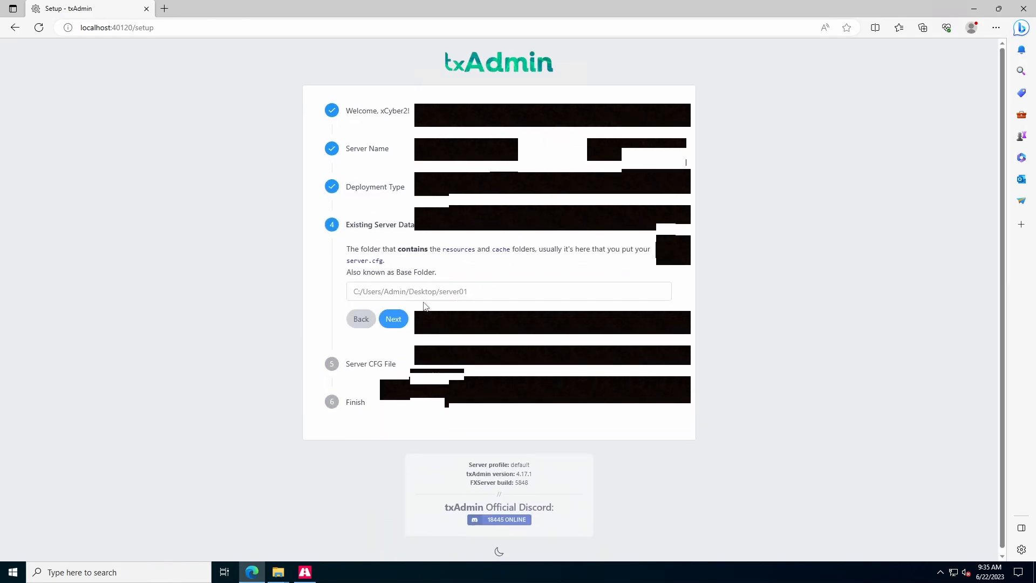
{"action": "mouse_move", "coordinate": [278, 573]}
{"action": "left_click", "coordinate": [317, 526]}
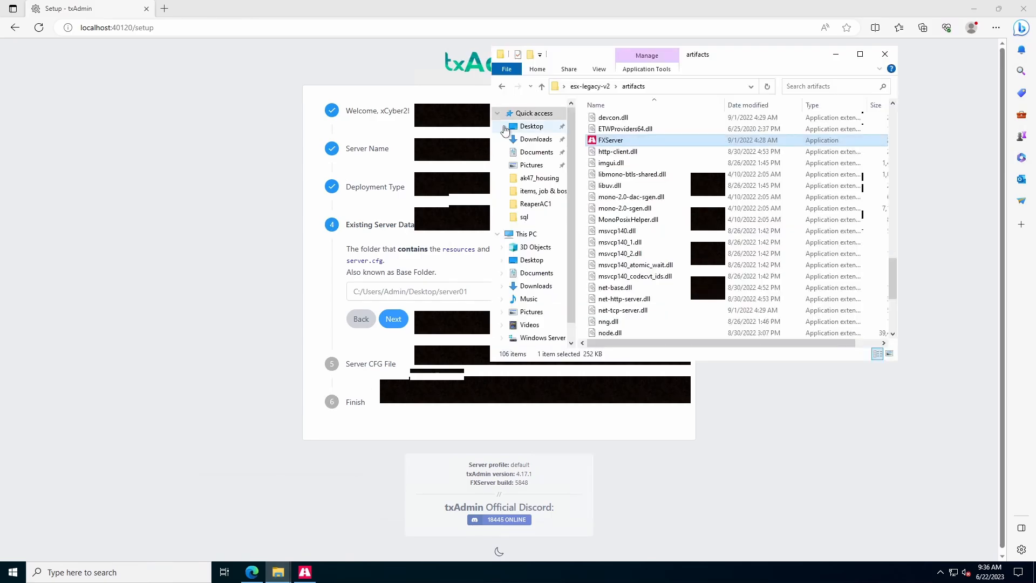
{"action": "left_click", "coordinate": [541, 89]}
{"action": "double_click", "coordinate": [623, 132]}
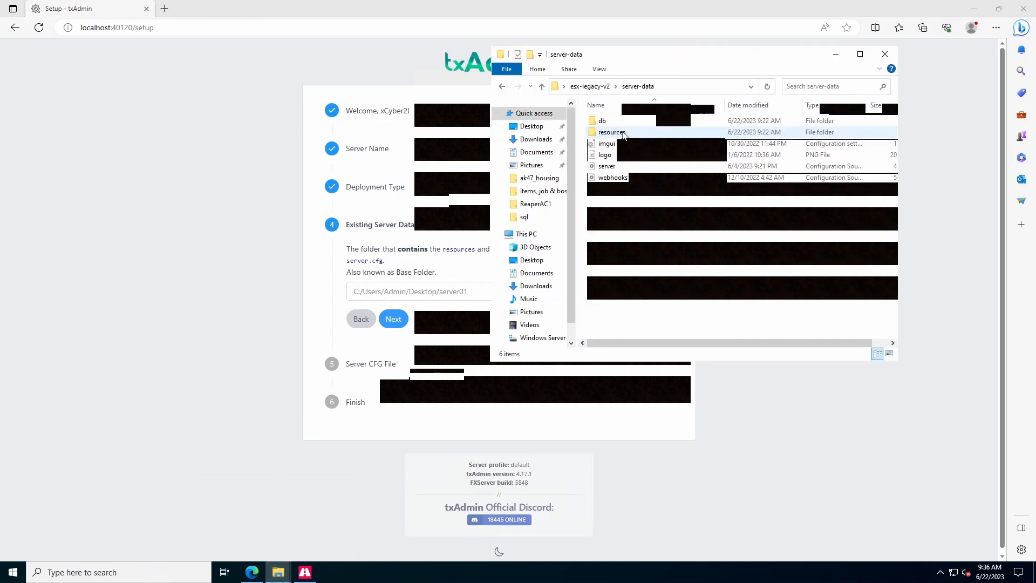
{"action": "left_click", "coordinate": [713, 88]}
{"action": "key", "text": "ctrl+c"}
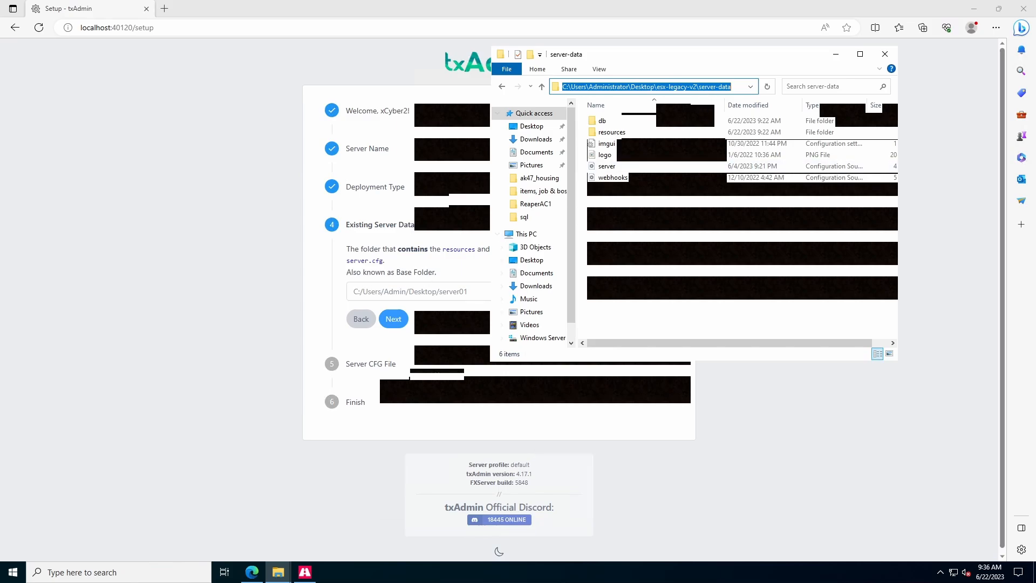
- Use the pasted server-data path as Base Folder, accept the CFG file, then save and start the server
{"action": "left_click", "coordinate": [415, 292]}
{"action": "key", "text": "ctrl+v"}
{"action": "left_click", "coordinate": [390, 324]}
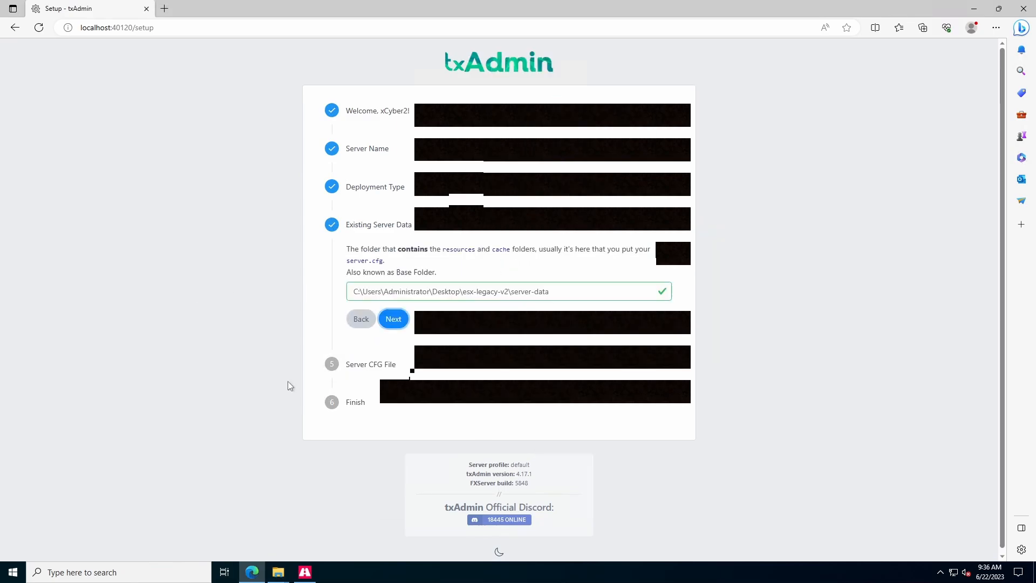
{"action": "left_click", "coordinate": [390, 363]}
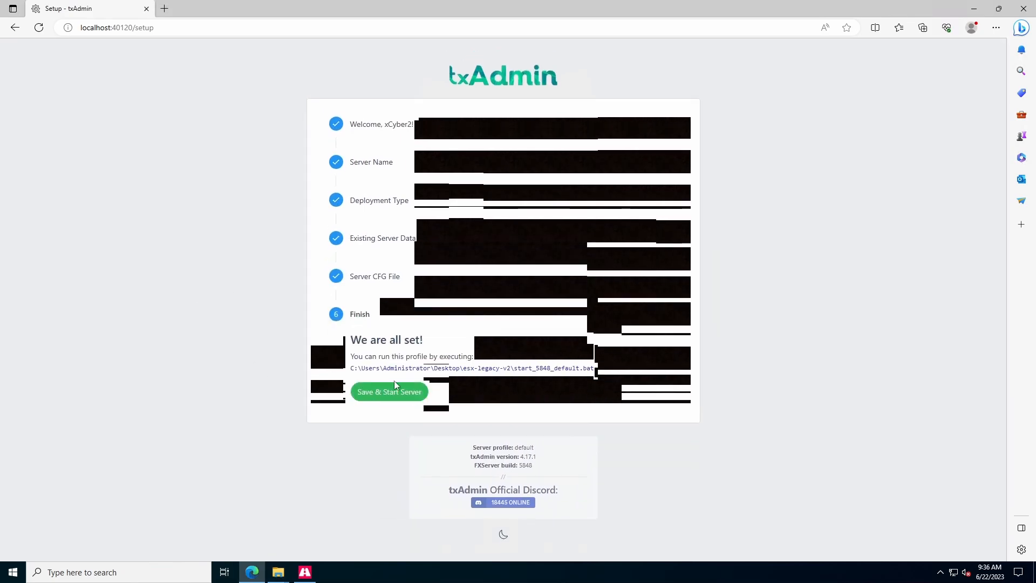
{"action": "left_click", "coordinate": [380, 390]}
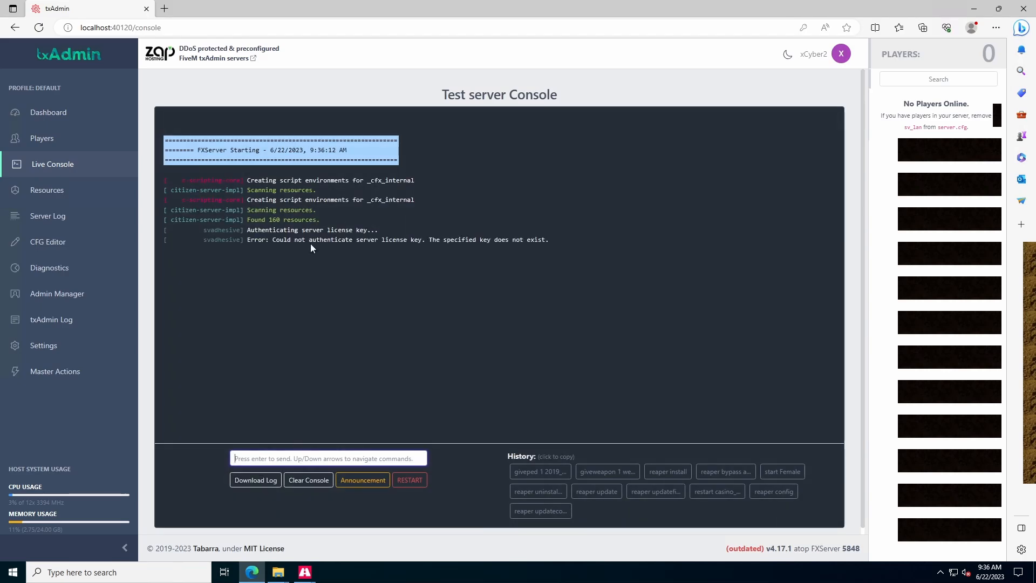
{"action": "left_click", "coordinate": [164, 8]}
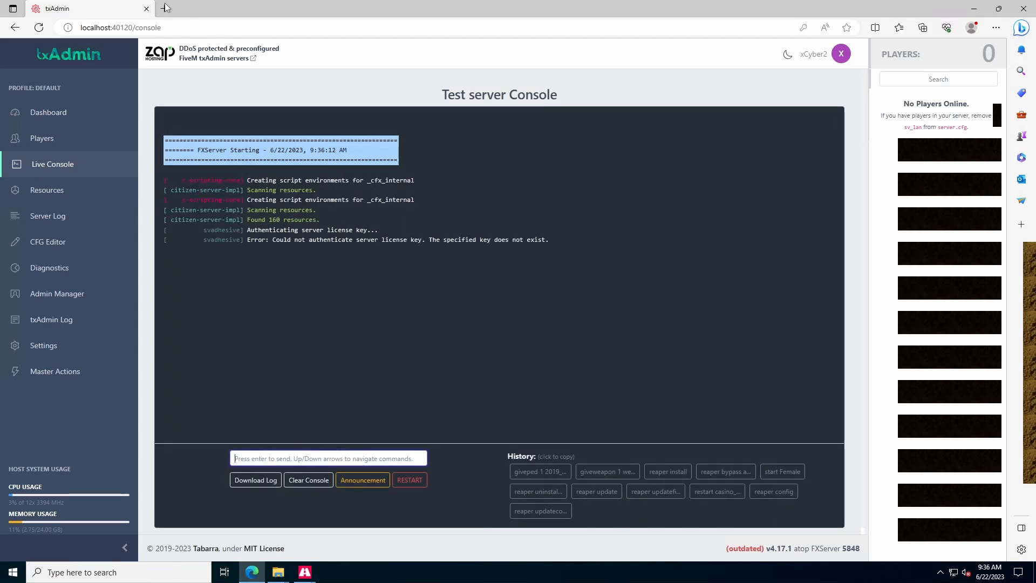
- Copy server grq48z's license key from Cfx.re Keymaster and open txAdmin's CFG Editor
{"action": "type", "text": "keymaster.fivem.net"}
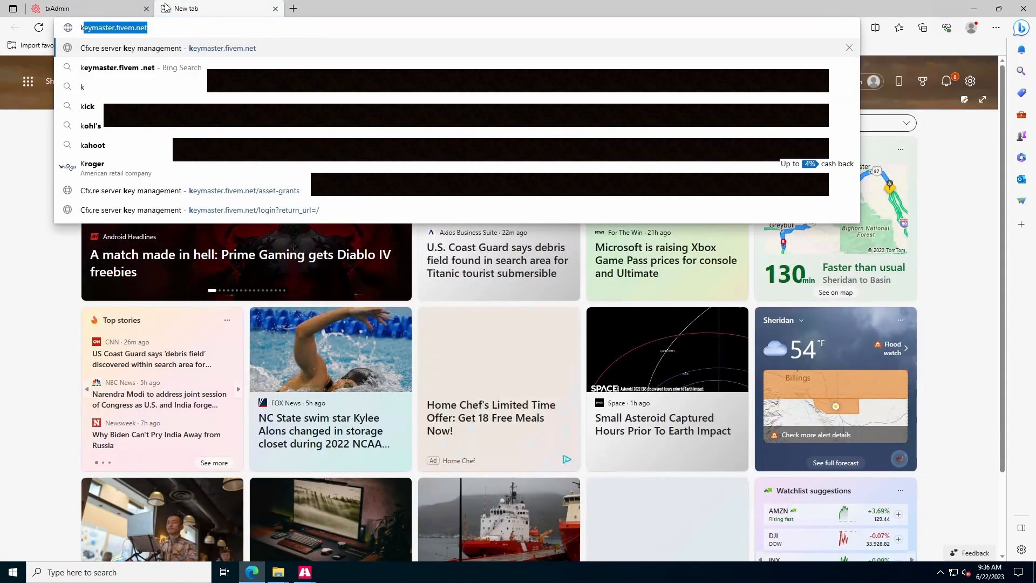
{"action": "key", "text": "Return"}
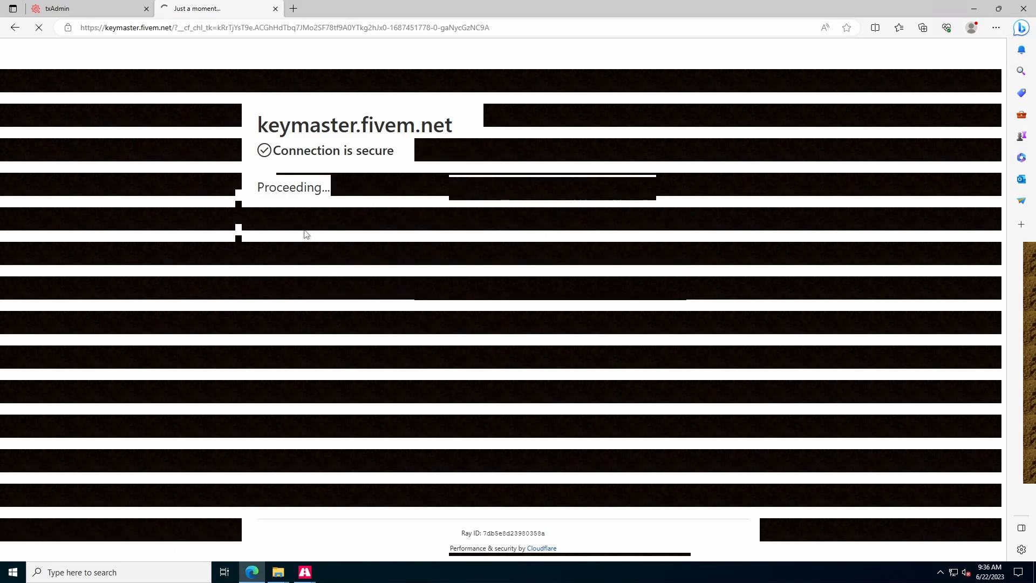
{"action": "left_click", "coordinate": [216, 84]}
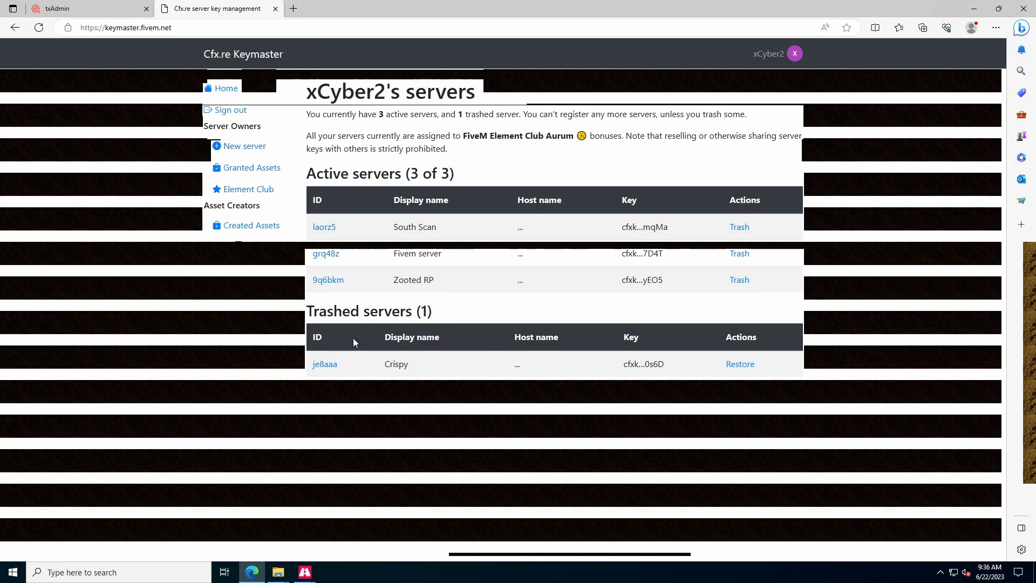
{"action": "left_click", "coordinate": [326, 253]}
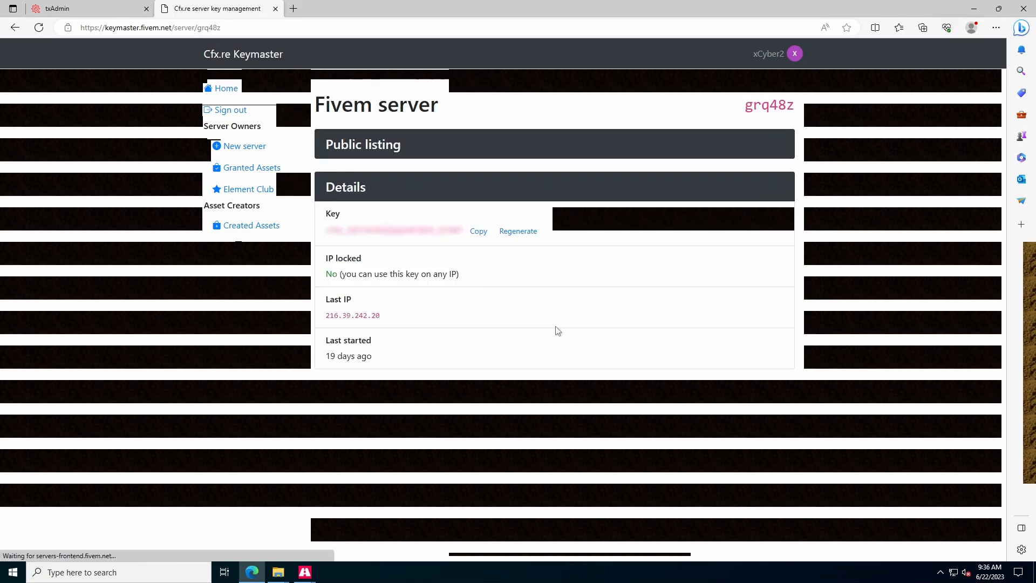
{"action": "left_click", "coordinate": [478, 231]}
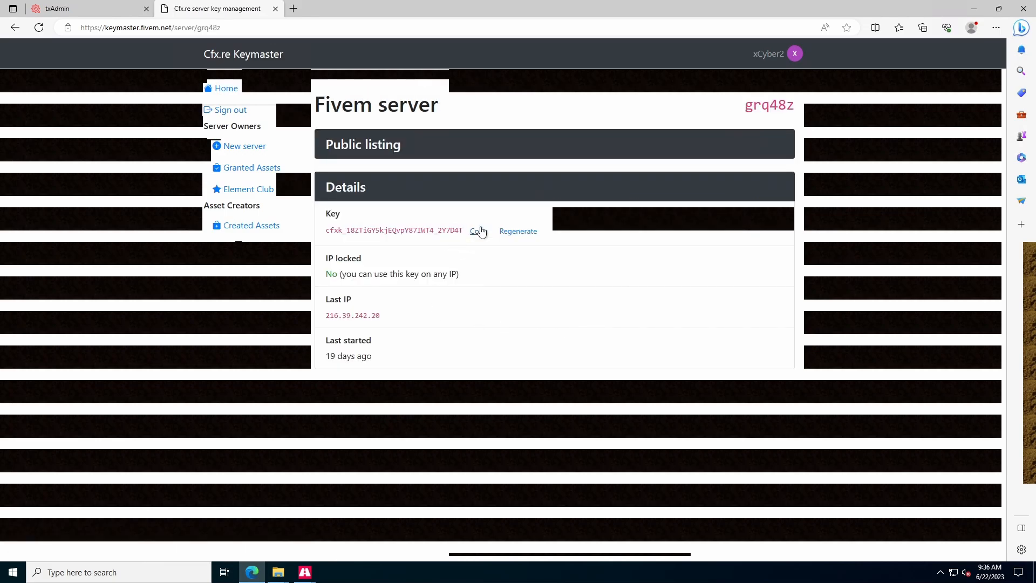
{"action": "left_click", "coordinate": [95, 6]}
{"action": "left_click", "coordinate": [66, 244]}
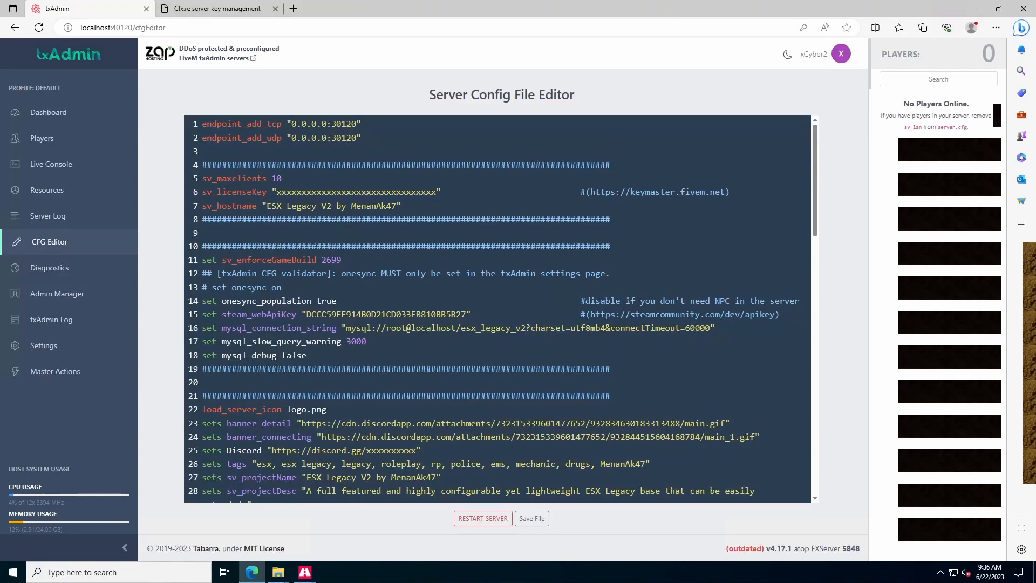
- Paste the license key into sv_licenseKey and set hostname and project name to 'YouTube Example'
{"action": "left_click_drag", "start_coordinate": [276, 193], "coordinate": [436, 192]}
{"action": "key", "text": "ctrl+v"}
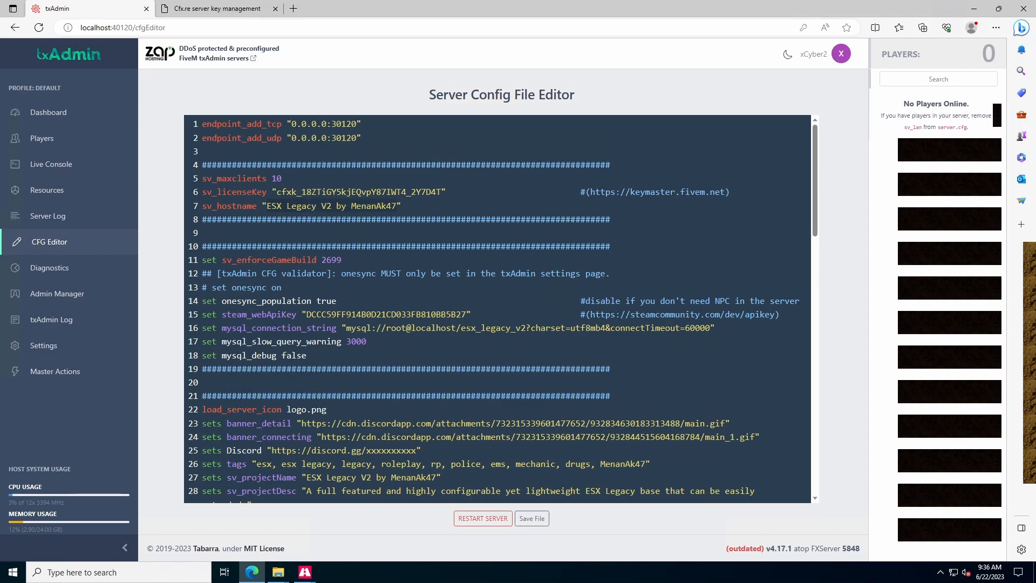
{"action": "type", "text": "YouT"}
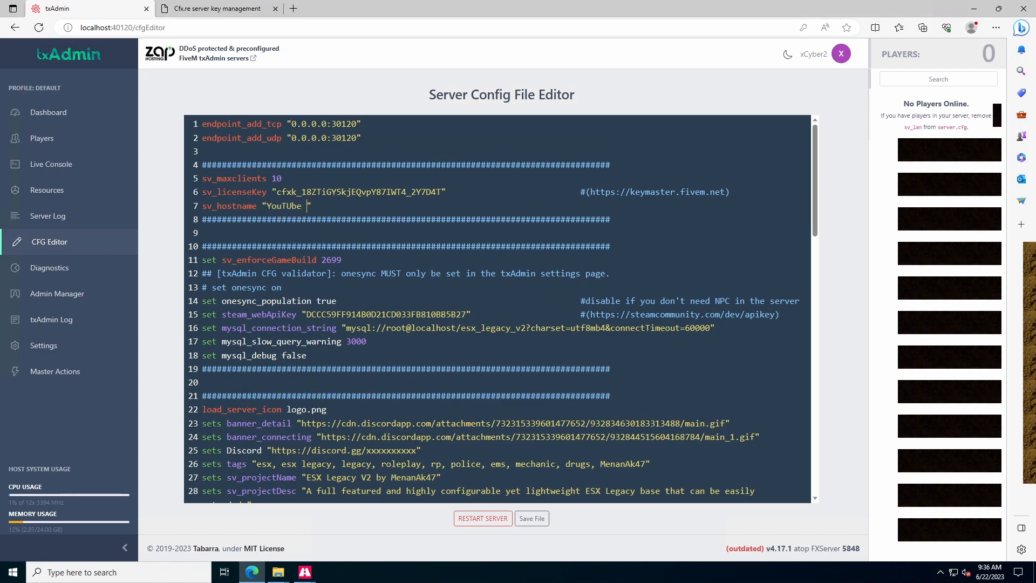
{"action": "type", "text": "ube Example"}
{"action": "scroll", "coordinate": [496, 309], "scroll_direction": "down", "scroll_amount": 5}
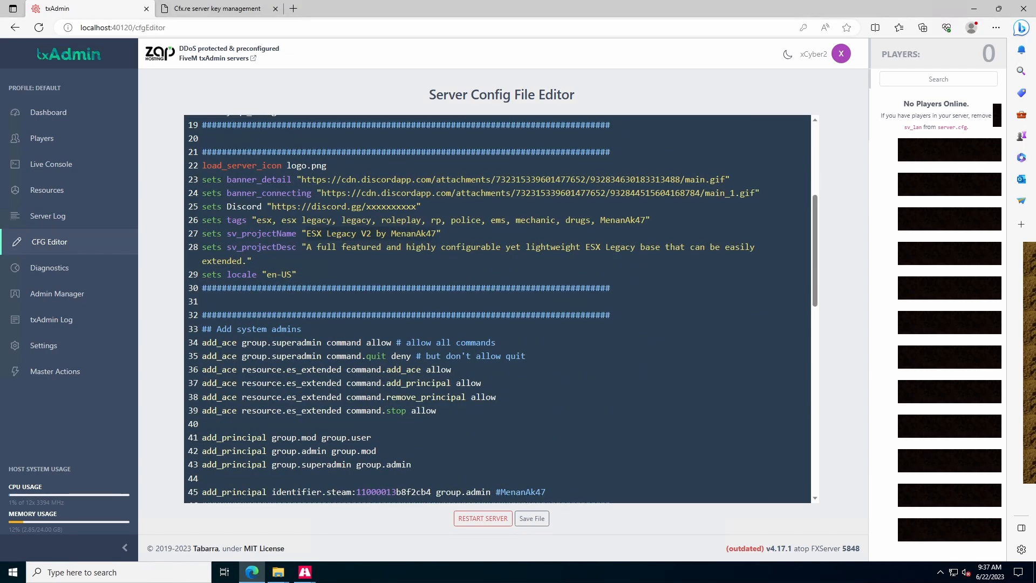
{"action": "key", "text": "ctrl+v"}
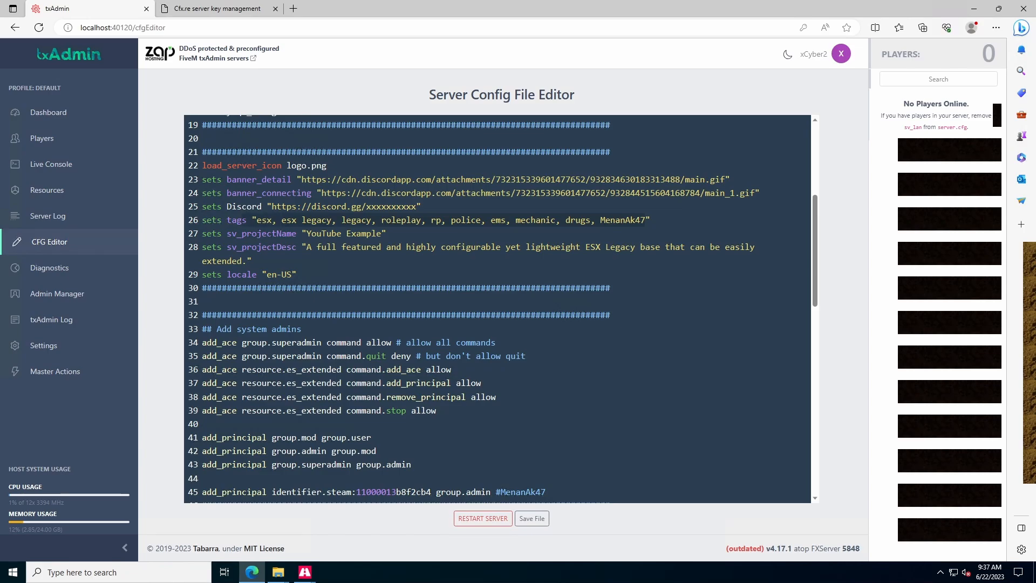
- Review the project description, save the server config file, and open txAdmin Settings
{"action": "left_click", "coordinate": [306, 220]}
{"action": "left_click_drag", "start_coordinate": [306, 247], "coordinate": [241, 260]}
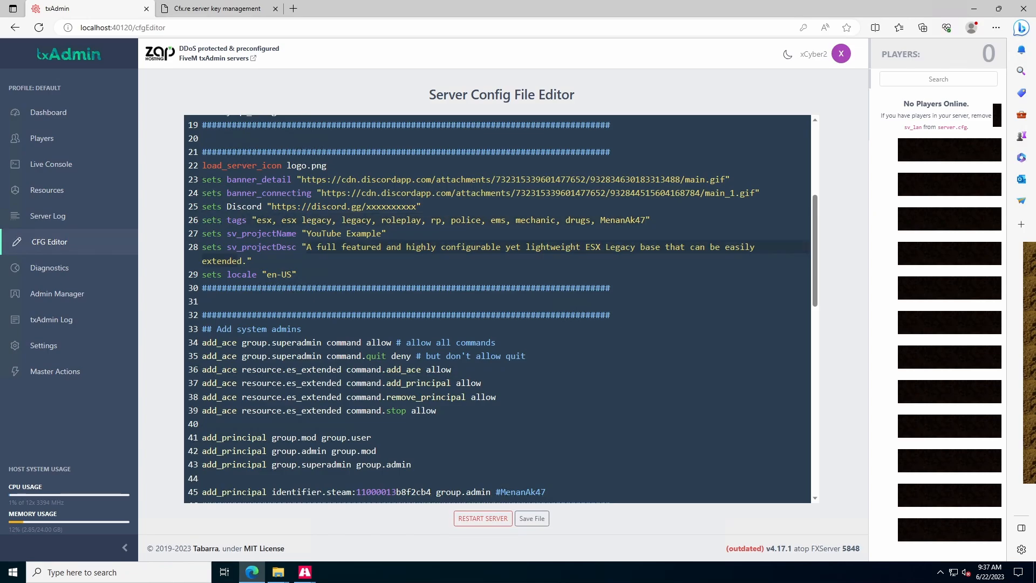
{"action": "scroll", "coordinate": [496, 308], "scroll_direction": "up", "scroll_amount": 1}
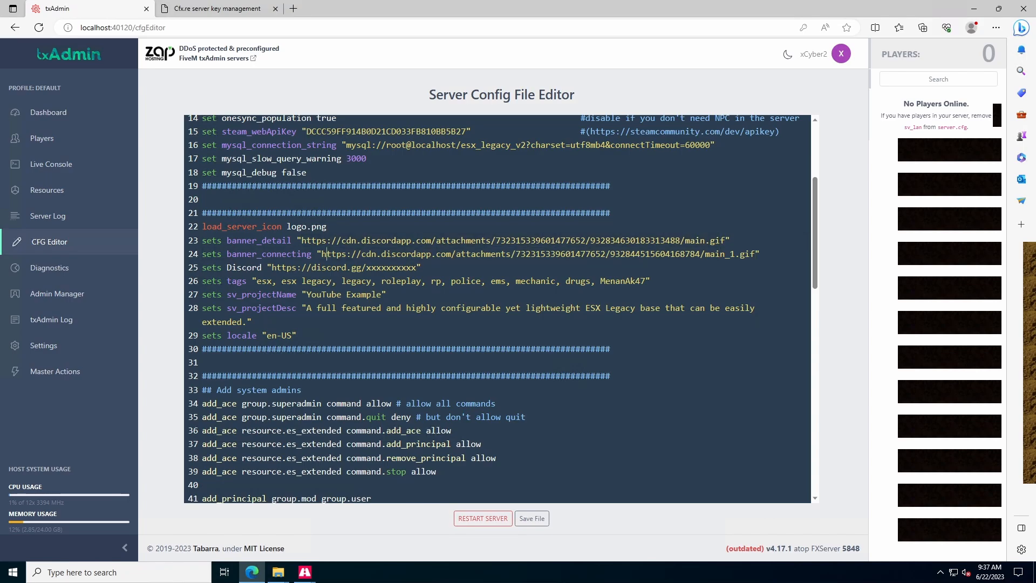
{"action": "scroll", "coordinate": [496, 307], "scroll_direction": "down", "scroll_amount": 1}
{"action": "scroll", "coordinate": [496, 307], "scroll_direction": "up", "scroll_amount": 5}
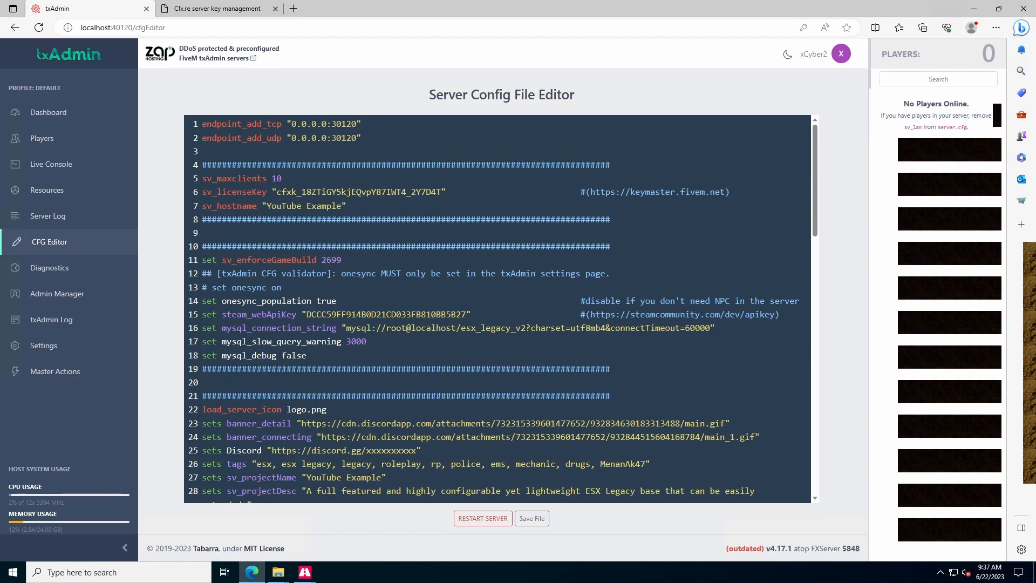
{"action": "scroll", "coordinate": [496, 308], "scroll_direction": "down", "scroll_amount": 15}
{"action": "left_click", "coordinate": [532, 518]}
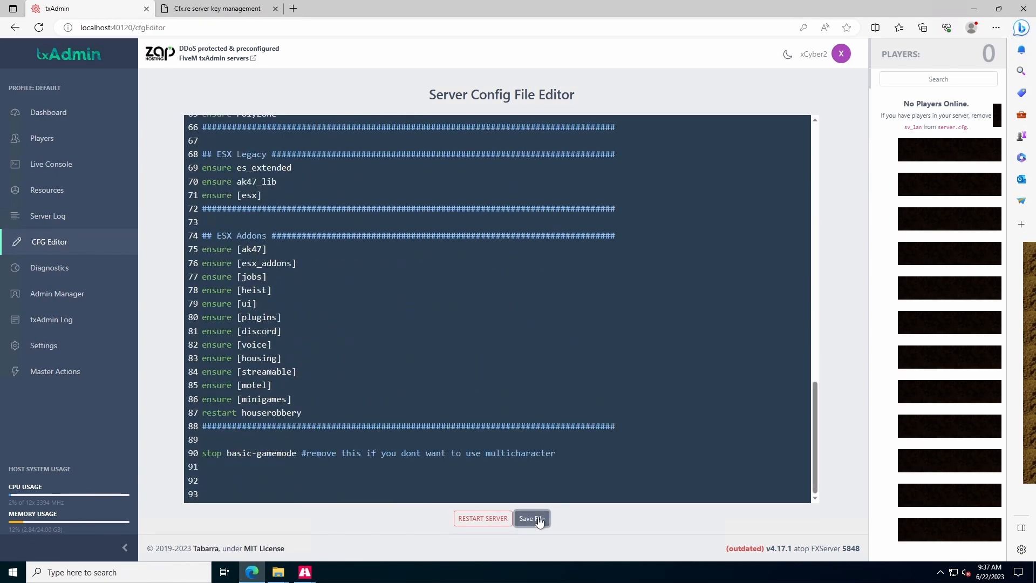
{"action": "left_click", "coordinate": [64, 347]}
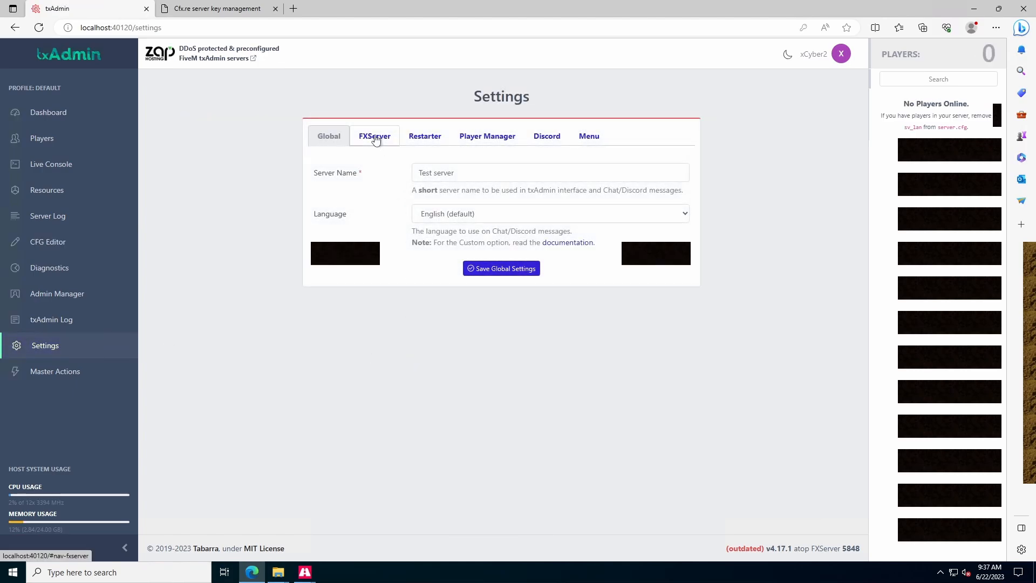
- Set FXServer OneSync to On (with infinity) and save the FXServer settings
{"action": "left_click", "coordinate": [376, 138]}
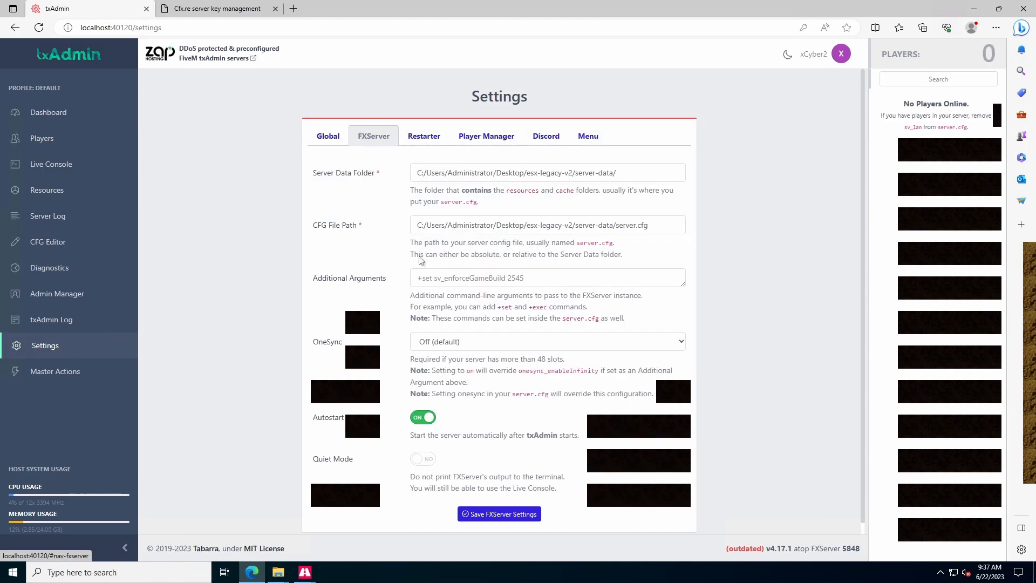
{"action": "left_click", "coordinate": [436, 344]}
{"action": "left_click", "coordinate": [442, 381]}
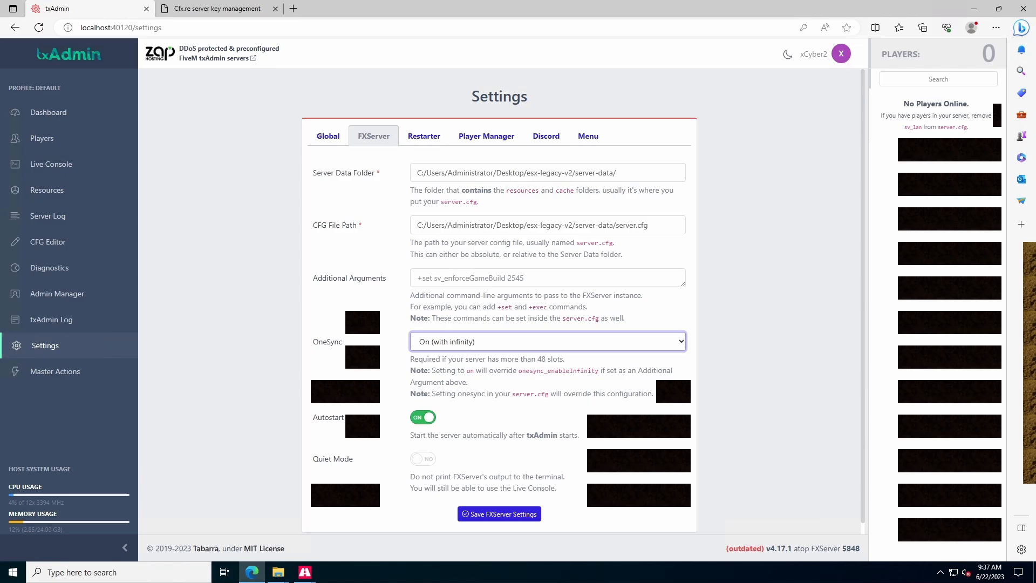
{"action": "left_click", "coordinate": [514, 516]}
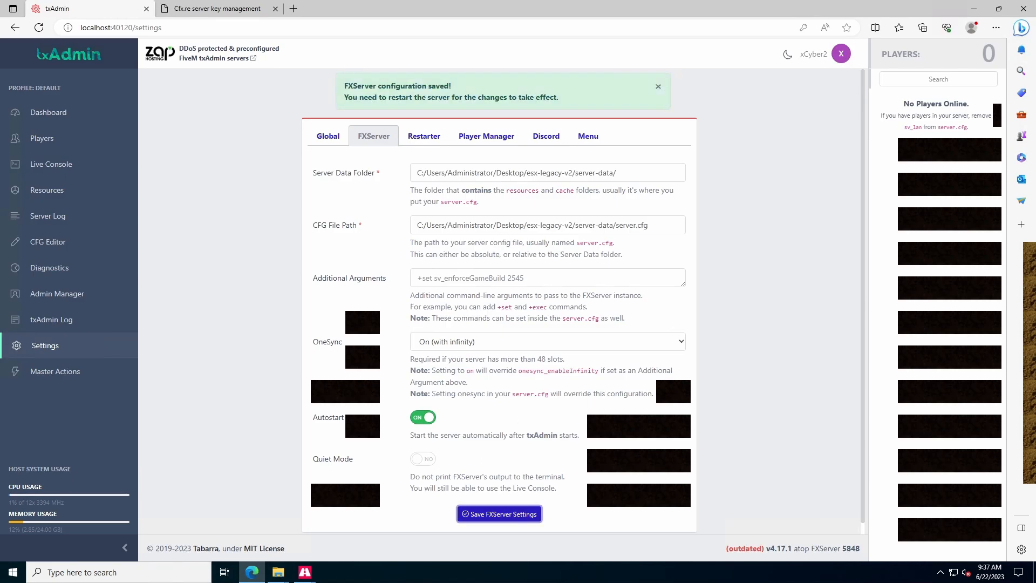
- Restart the server from the Live Console and confirm
{"action": "left_click", "coordinate": [51, 164]}
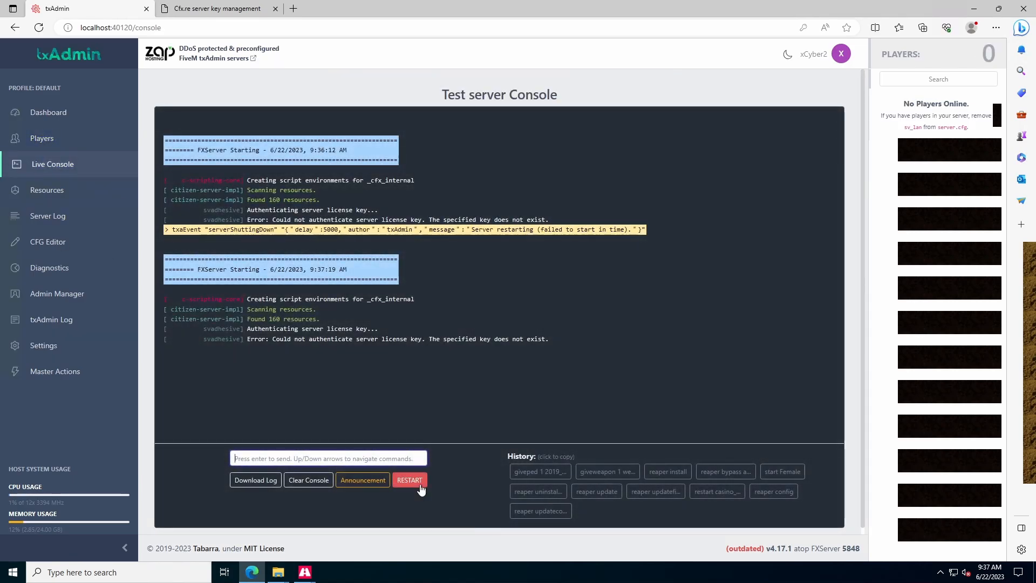
{"action": "left_click", "coordinate": [409, 480]}
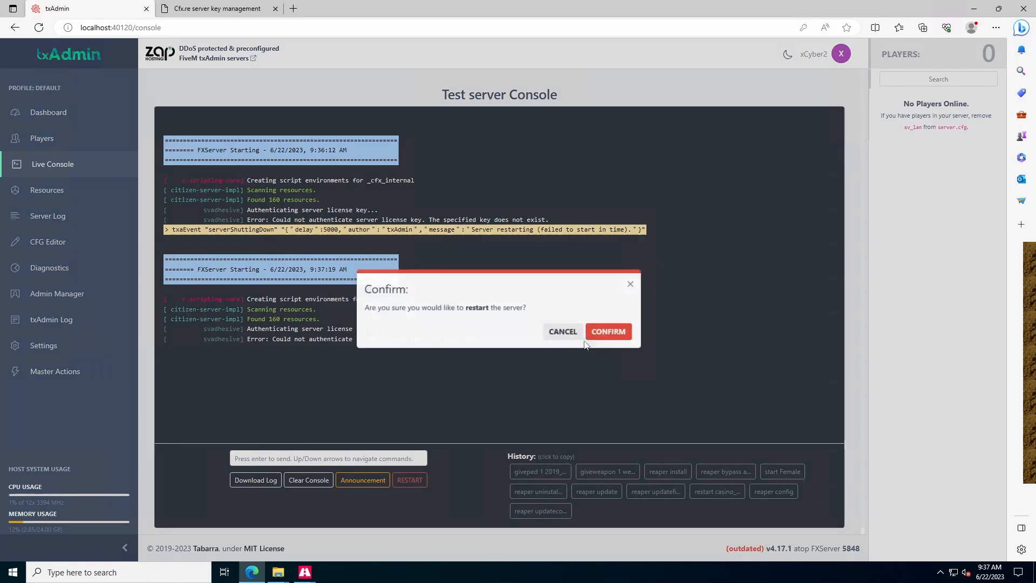
{"action": "left_click", "coordinate": [615, 324]}
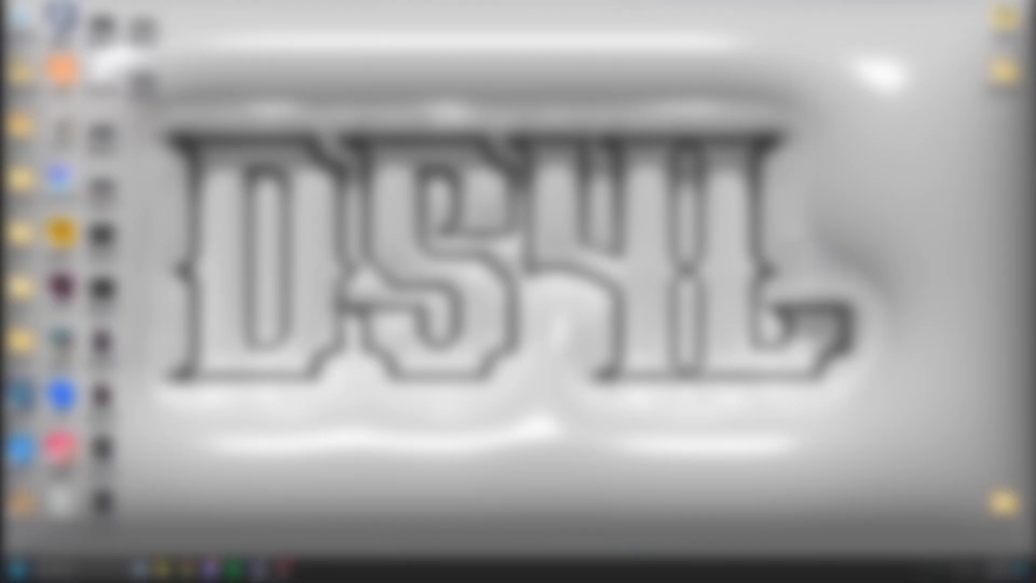
- Browse Discord's servers and channels to reach the updates-v2 channel
{"action": "left_click", "coordinate": [212, 570]}
{"action": "scroll", "coordinate": [20, 291], "scroll_direction": "down", "scroll_amount": 10}
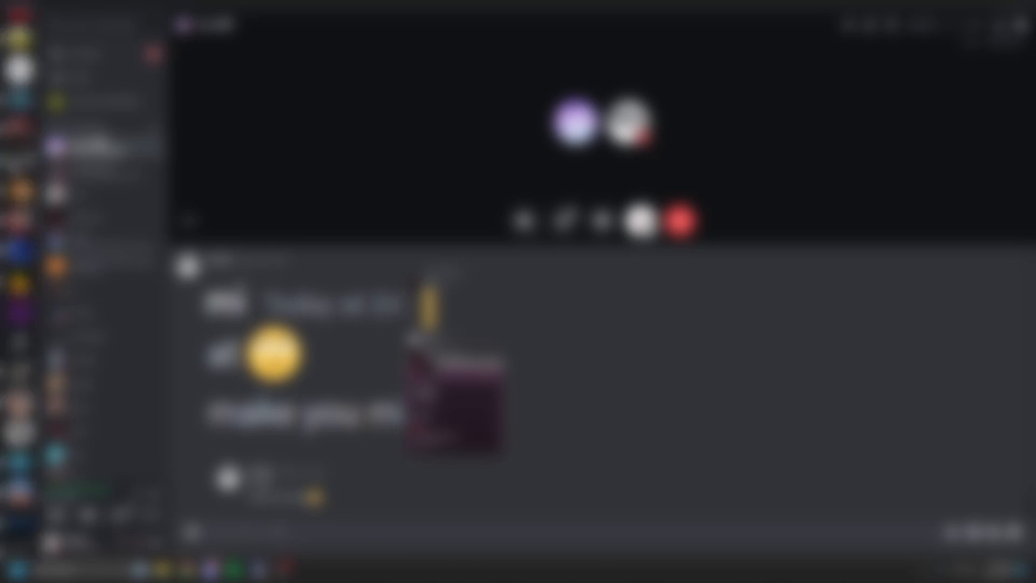
{"action": "scroll", "coordinate": [20, 459], "scroll_direction": "down", "scroll_amount": 8}
{"action": "left_click", "coordinate": [20, 479]}
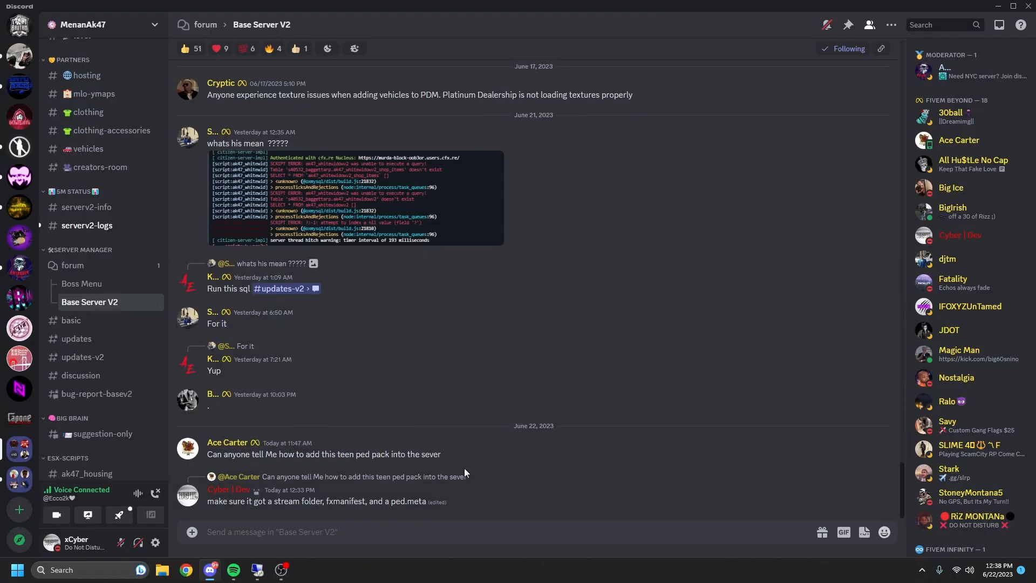
{"action": "scroll", "coordinate": [121, 345], "scroll_direction": "up", "scroll_amount": 10}
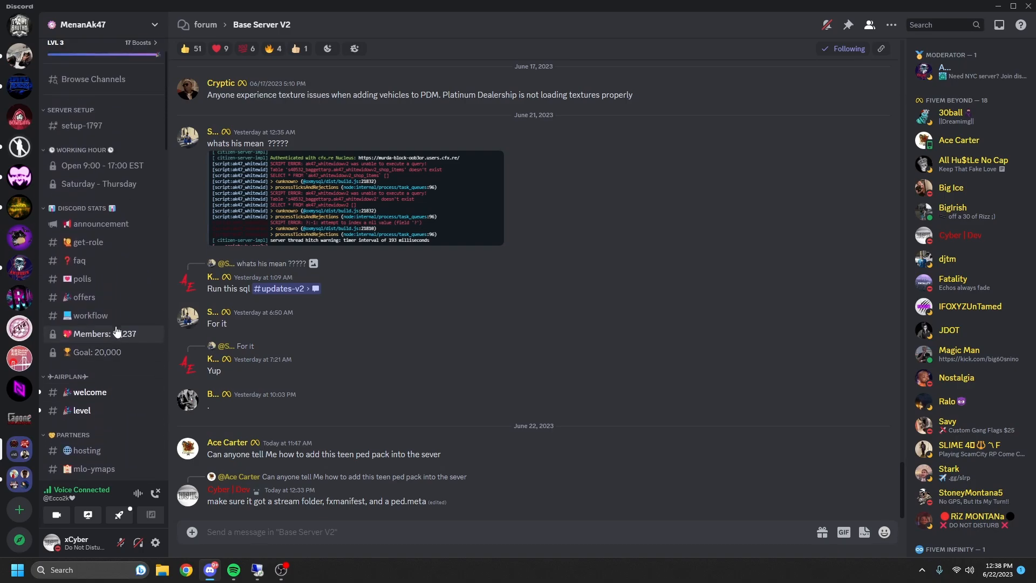
{"action": "scroll", "coordinate": [123, 408], "scroll_direction": "down", "scroll_amount": 6}
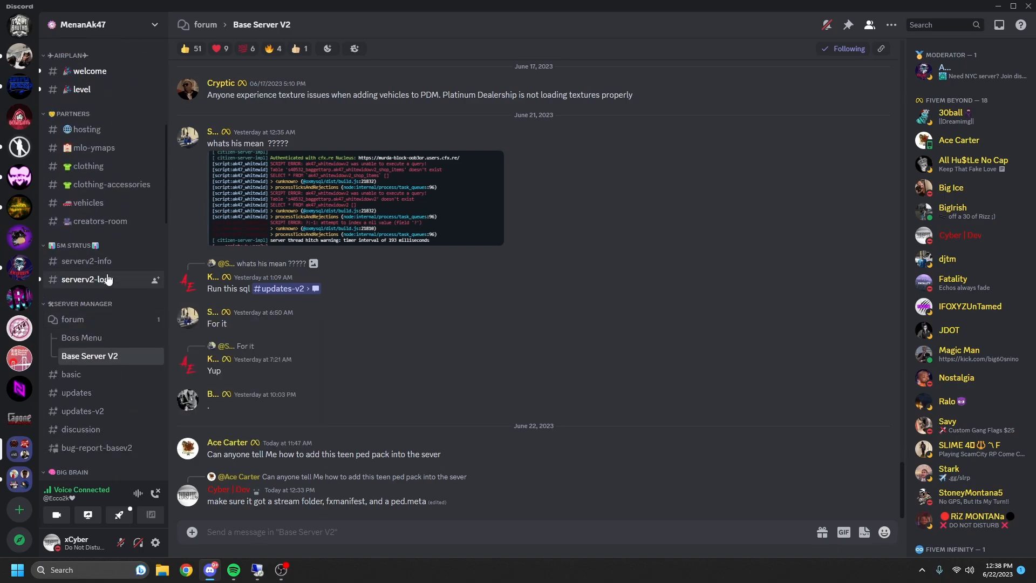
{"action": "scroll", "coordinate": [119, 278], "scroll_direction": "up", "scroll_amount": 2}
{"action": "scroll", "coordinate": [110, 162], "scroll_direction": "up", "scroll_amount": 2}
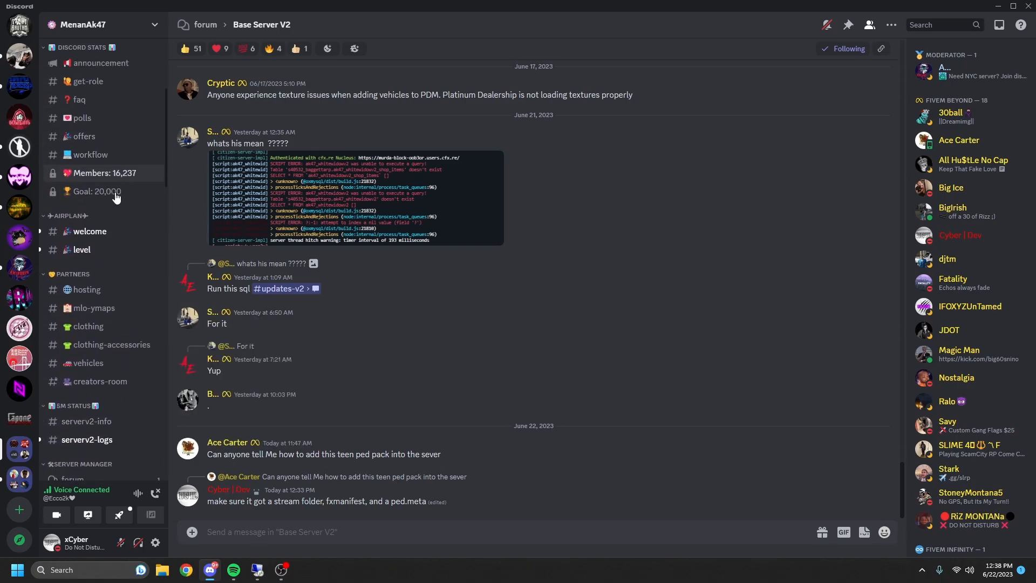
{"action": "left_click", "coordinate": [101, 64]}
{"action": "scroll", "coordinate": [113, 242], "scroll_direction": "down", "scroll_amount": 10}
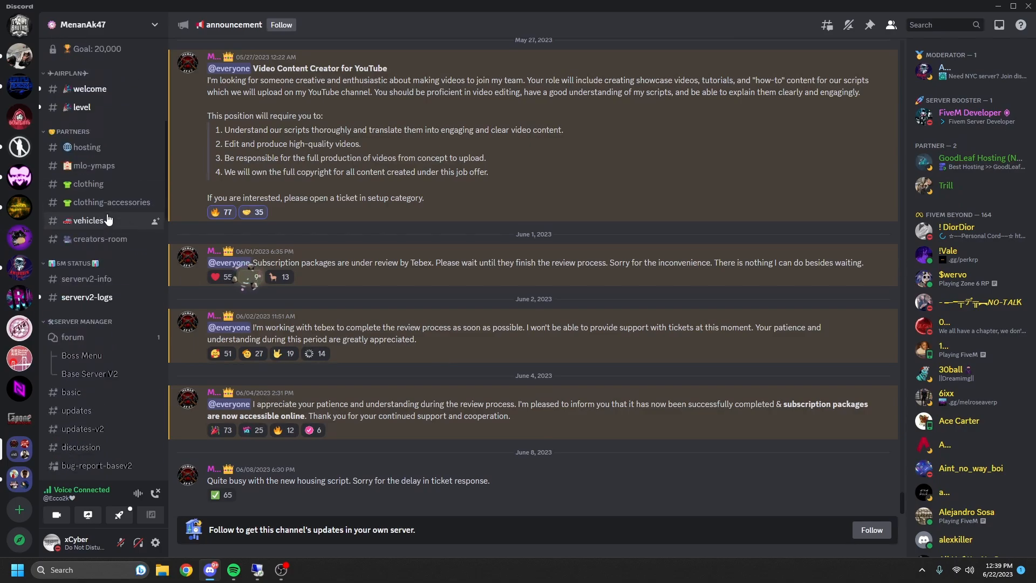
{"action": "scroll", "coordinate": [113, 265], "scroll_direction": "down", "scroll_amount": 2}
{"action": "left_click", "coordinate": [114, 251]}
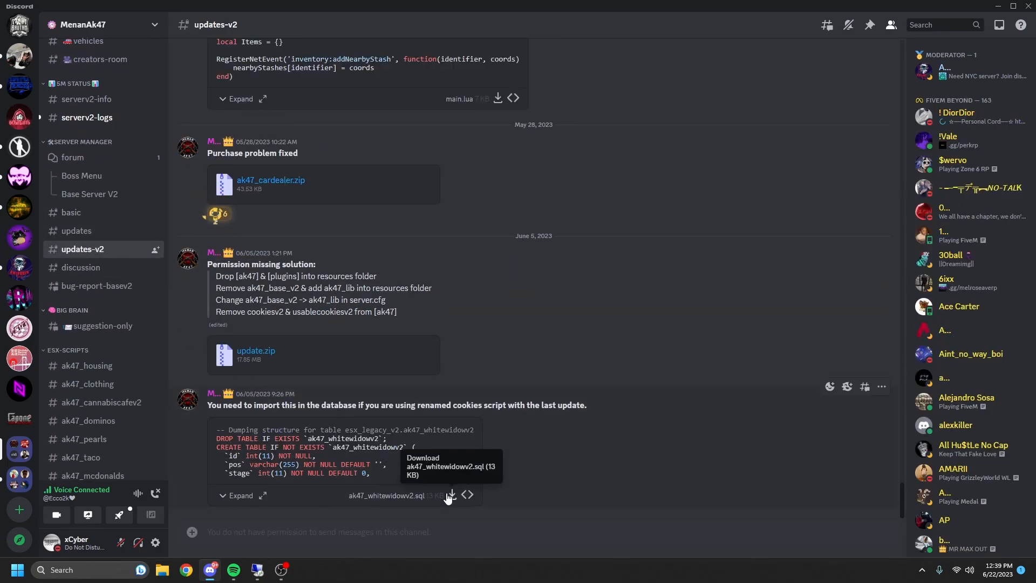
- Copy the download link of the ak47_whitewidowv2.sql attachment
{"action": "right_click", "coordinate": [450, 494]}
{"action": "left_click", "coordinate": [479, 495]}
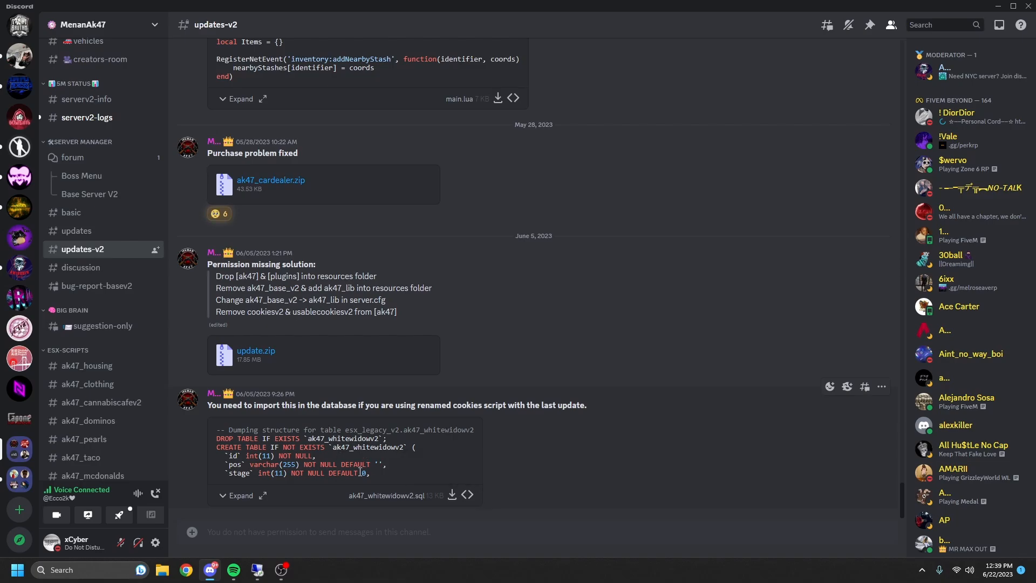
{"action": "left_click_drag", "start_coordinate": [401, 482], "coordinate": [365, 484]}
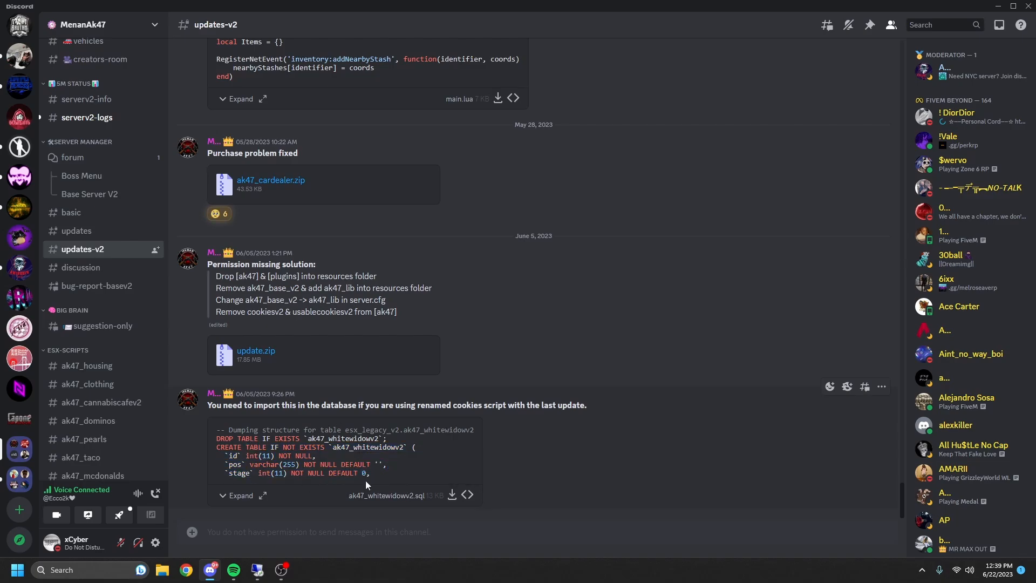
{"action": "left_click", "coordinate": [258, 571]}
- Download ak47_whitewidowv2.sql from the pasted link and open it in HeidiSQL
{"action": "left_click", "coordinate": [252, 571]}
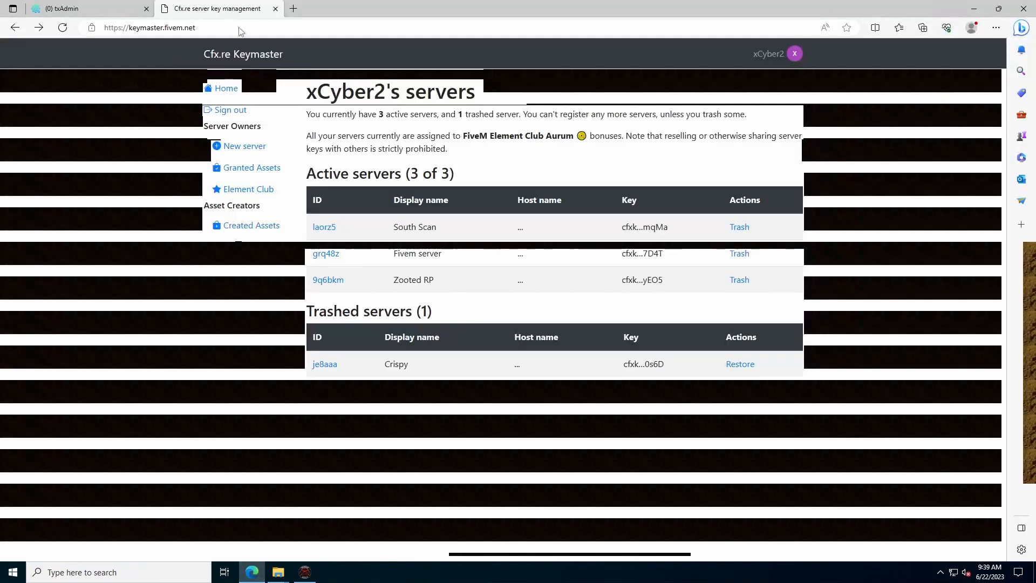
{"action": "left_click", "coordinate": [294, 9]}
{"action": "key", "text": "ctrl+v"}
{"action": "key", "text": "Return"}
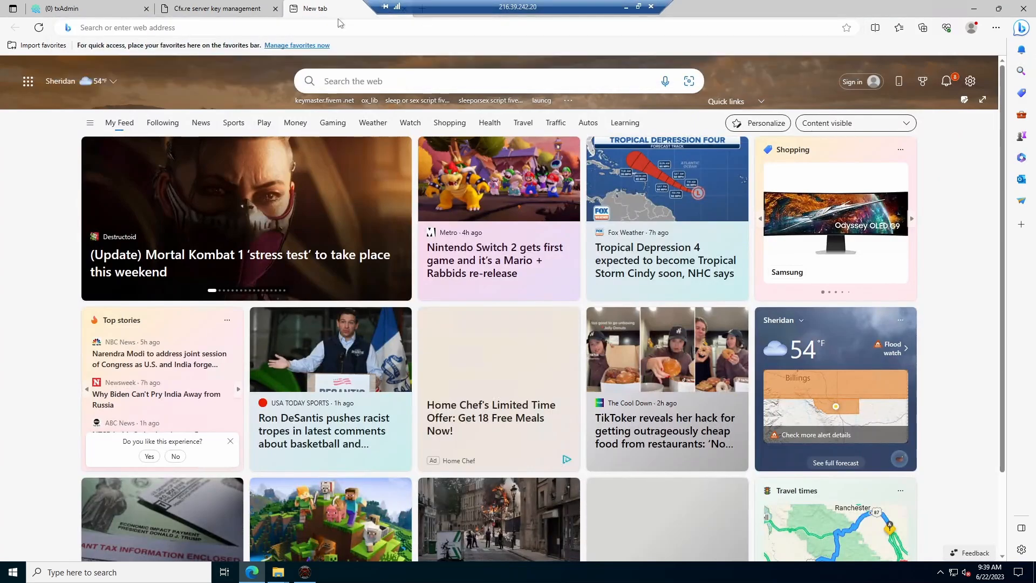
{"action": "left_click", "coordinate": [770, 76]}
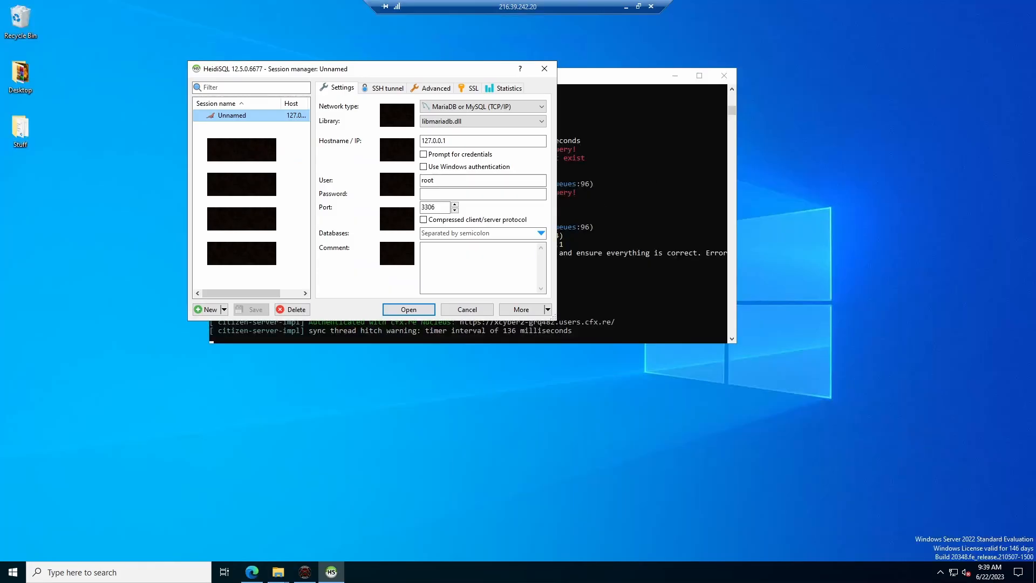
{"action": "left_click", "coordinate": [424, 309]}
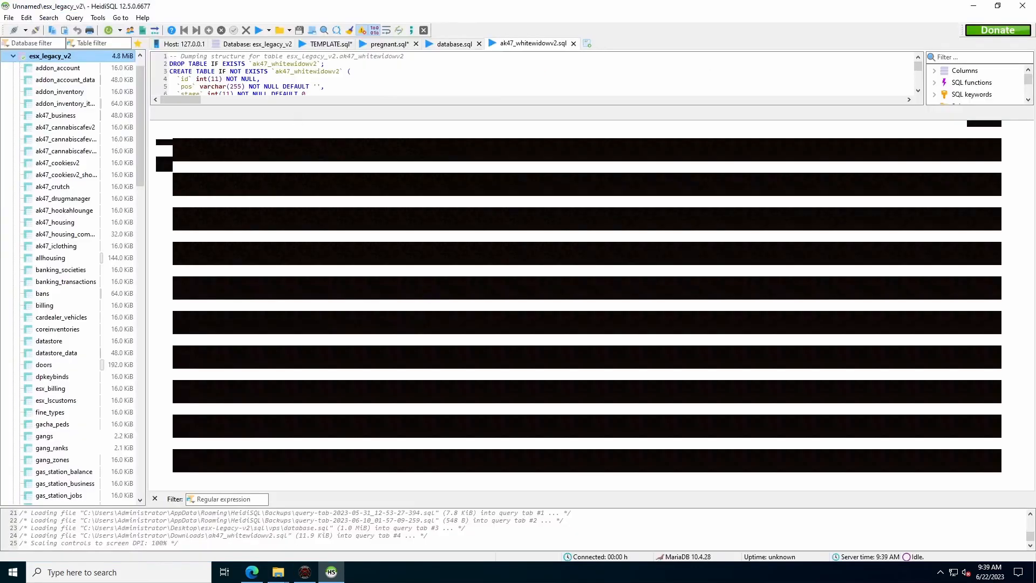
- Execute the SQL script and refresh to see the new tables in esx_legacy_v2
{"action": "left_click", "coordinate": [258, 31]}
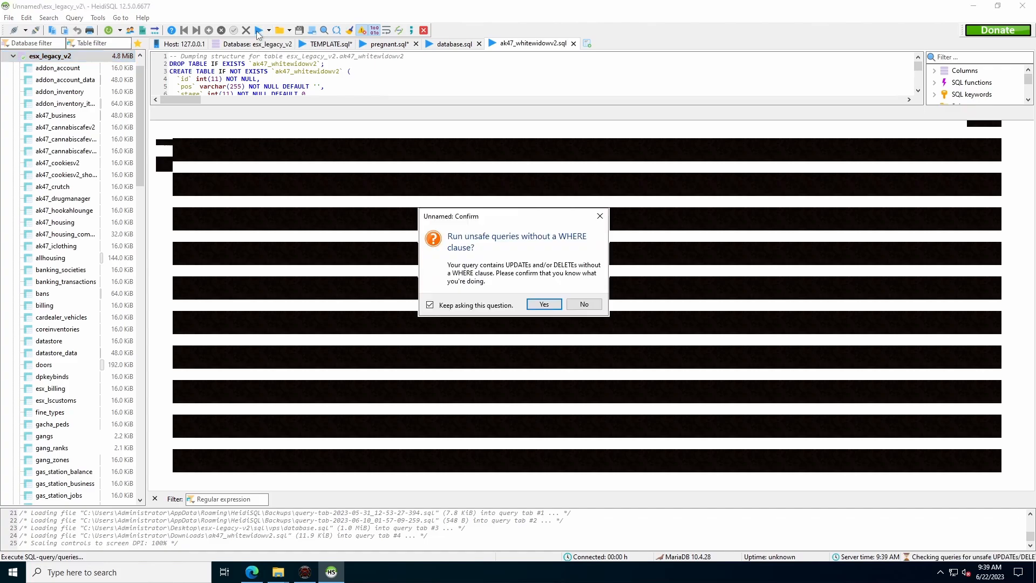
{"action": "left_click", "coordinate": [544, 304]}
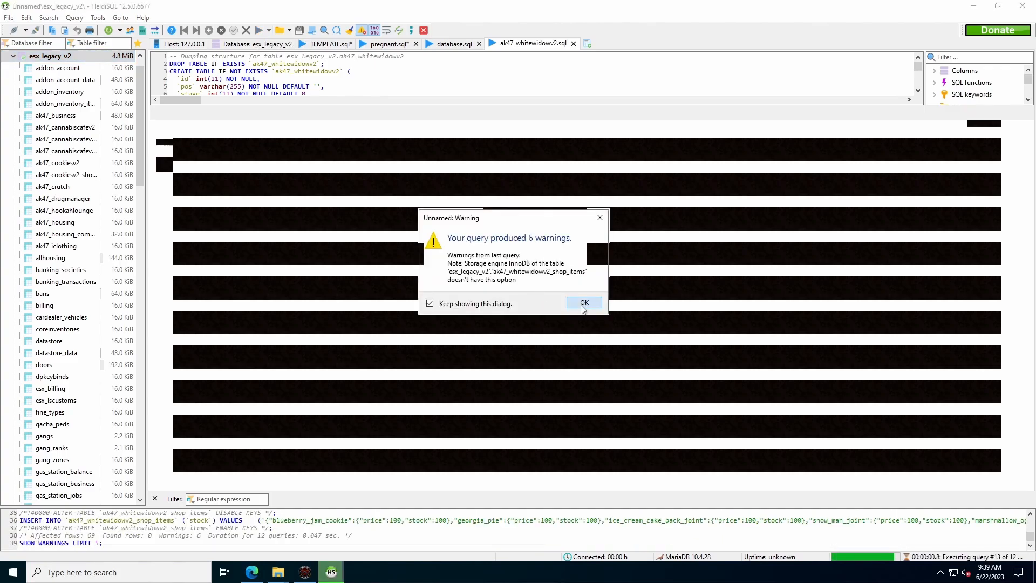
{"action": "left_click", "coordinate": [585, 303]}
{"action": "left_click", "coordinate": [109, 31]}
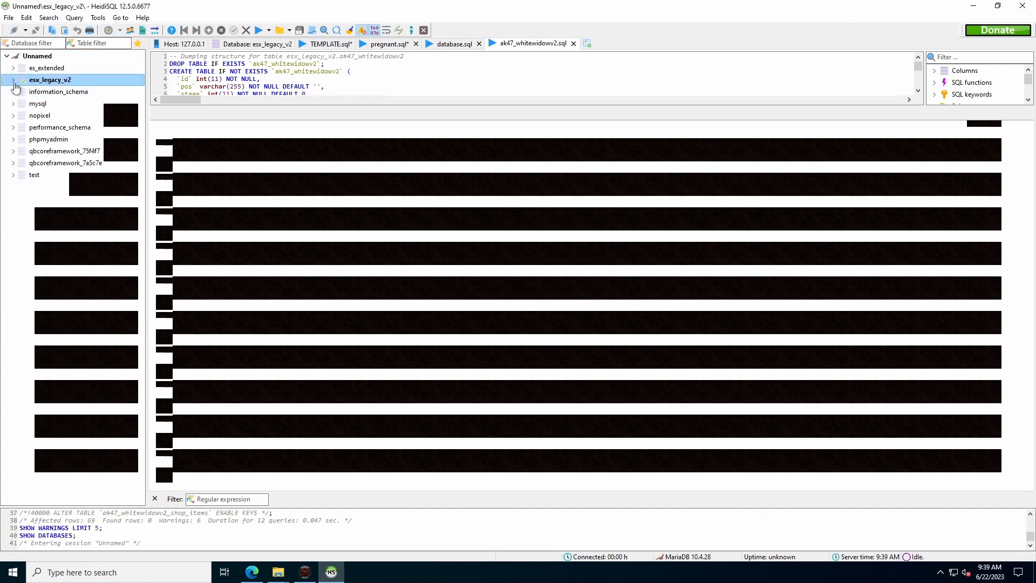
{"action": "left_click", "coordinate": [13, 80]}
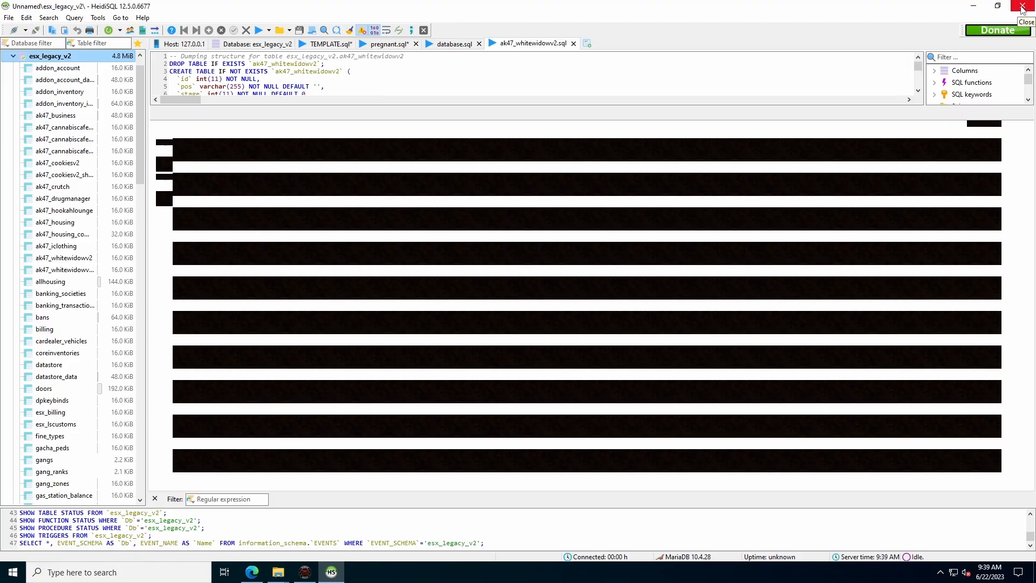
- Close HeidiSQL without saving the modified queries
{"action": "left_click", "coordinate": [1022, 8]}
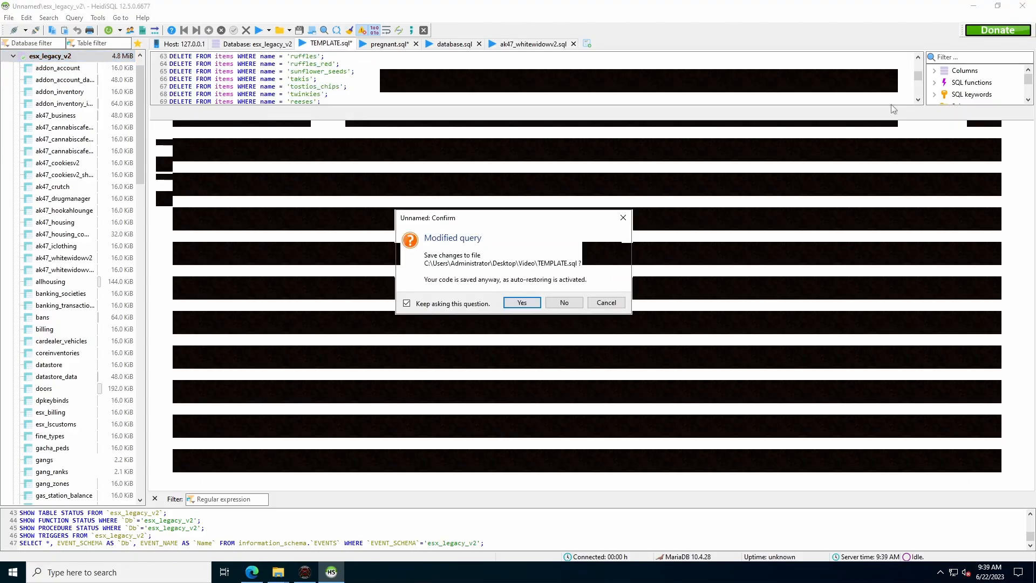
{"action": "left_click", "coordinate": [572, 303]}
{"action": "left_click", "coordinate": [572, 303]}
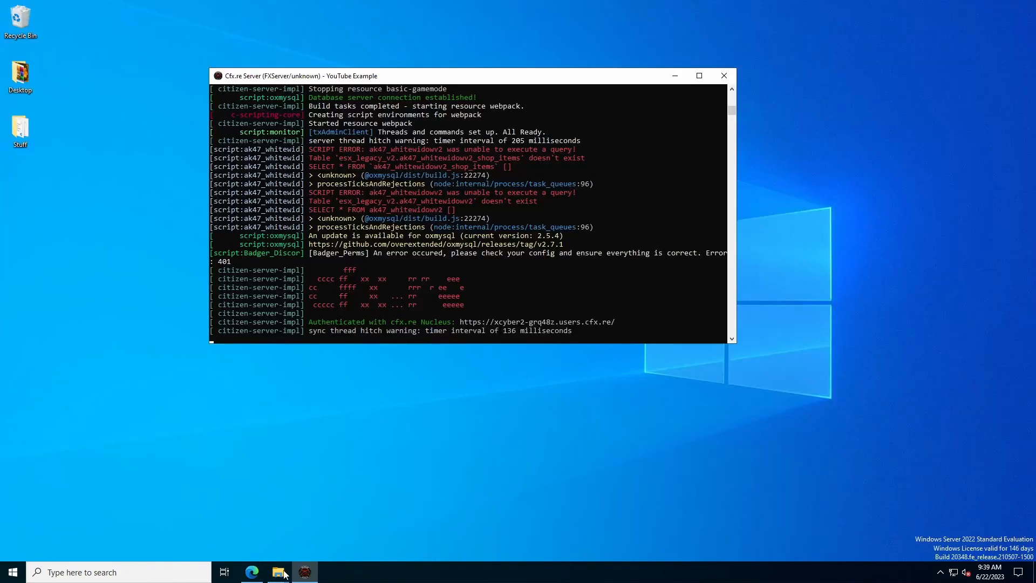
- Restart the test server from txAdmin's Live Console and confirm
{"action": "left_click", "coordinate": [251, 572]}
{"action": "left_click", "coordinate": [62, 8]}
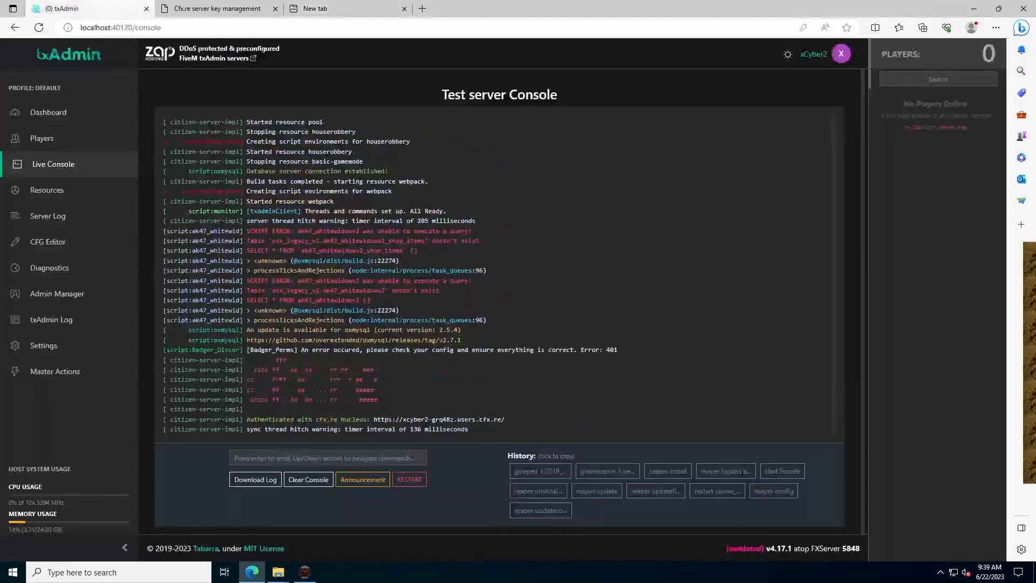
{"action": "left_click", "coordinate": [408, 479]}
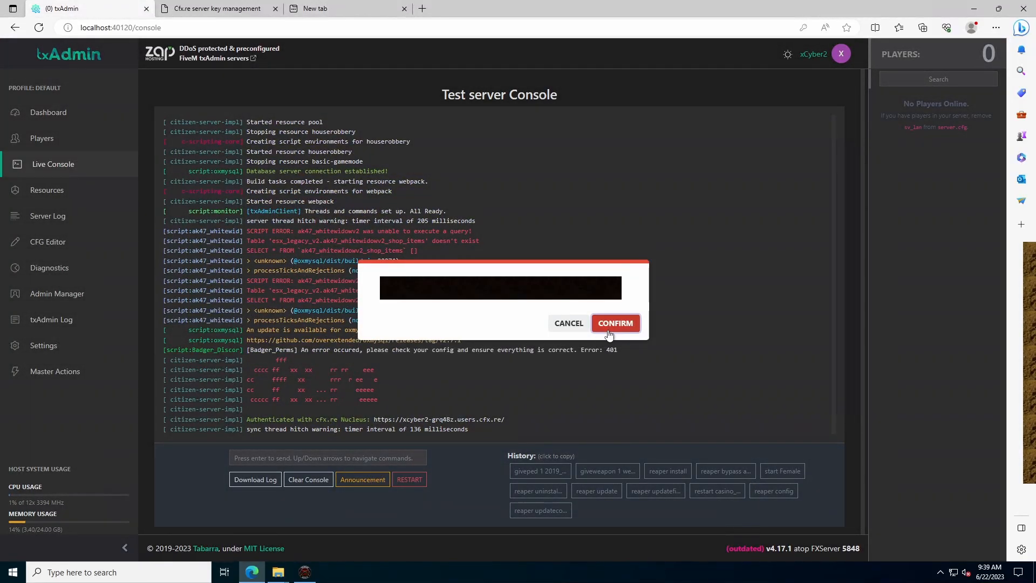
{"action": "left_click", "coordinate": [614, 323]}
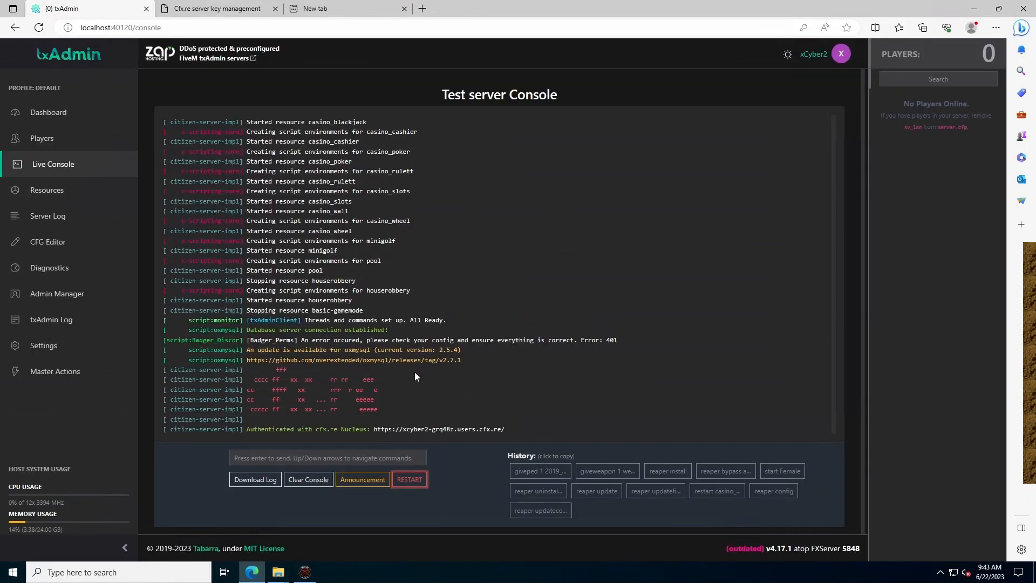
{"action": "scroll", "coordinate": [399, 309], "scroll_direction": "up", "scroll_amount": 10}
- Fill in the passport as Youtube Example, born 1999/02/02, and submit it
{"action": "scroll", "coordinate": [386, 292], "scroll_direction": "down", "scroll_amount": 10}
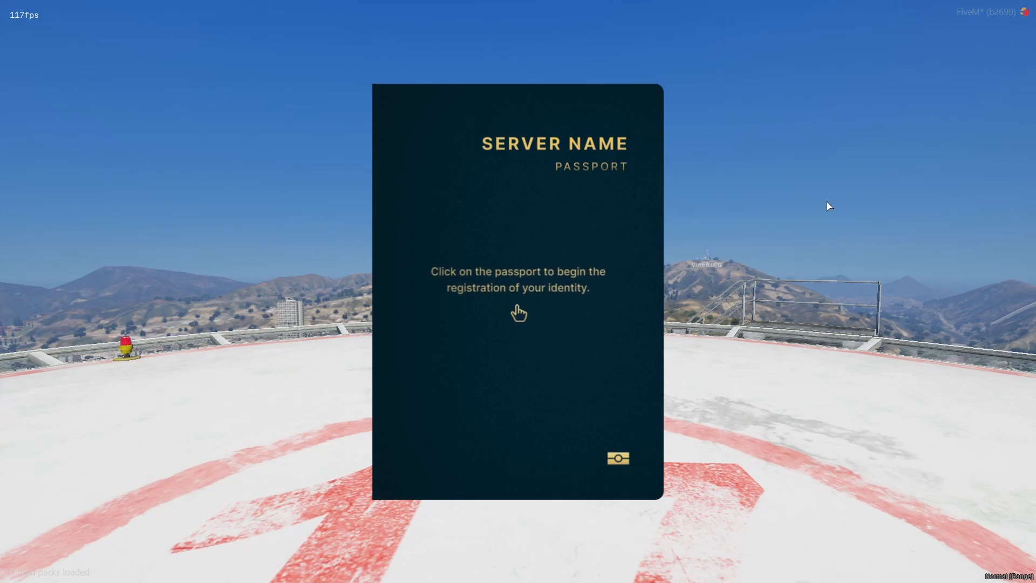
{"action": "left_click", "coordinate": [619, 464]}
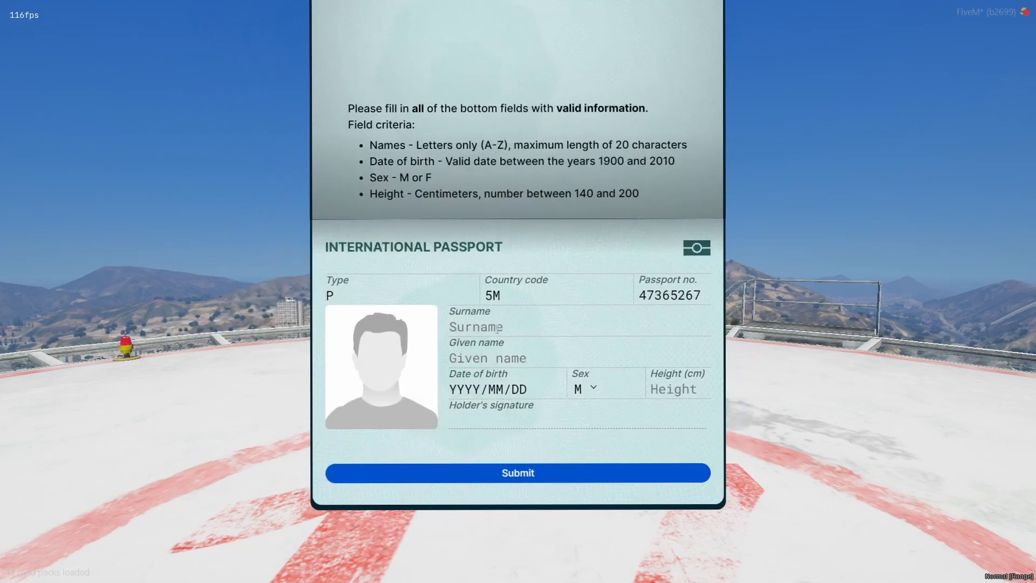
{"action": "left_click", "coordinate": [498, 328]}
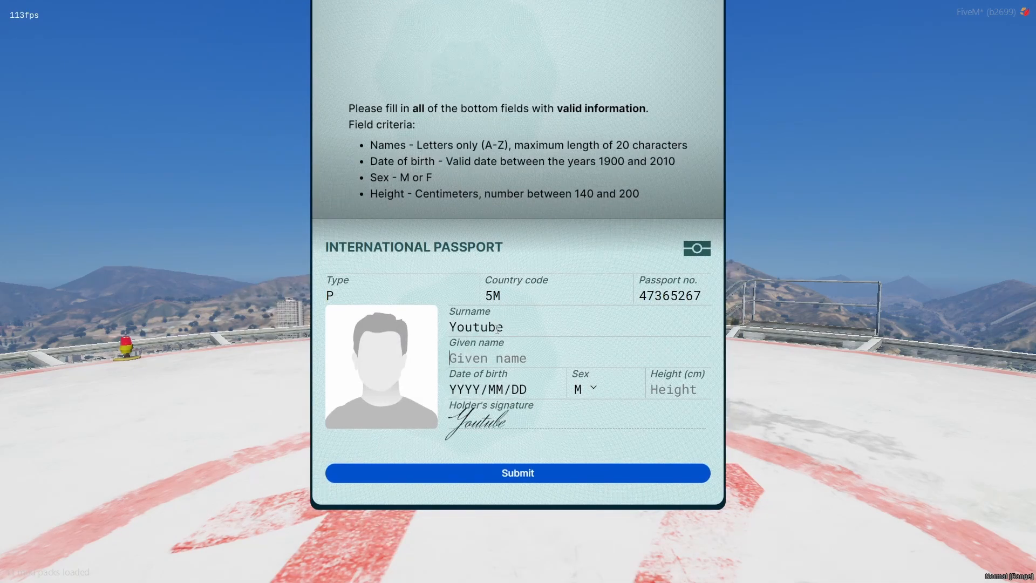
{"action": "type", "text": "Exampl"}
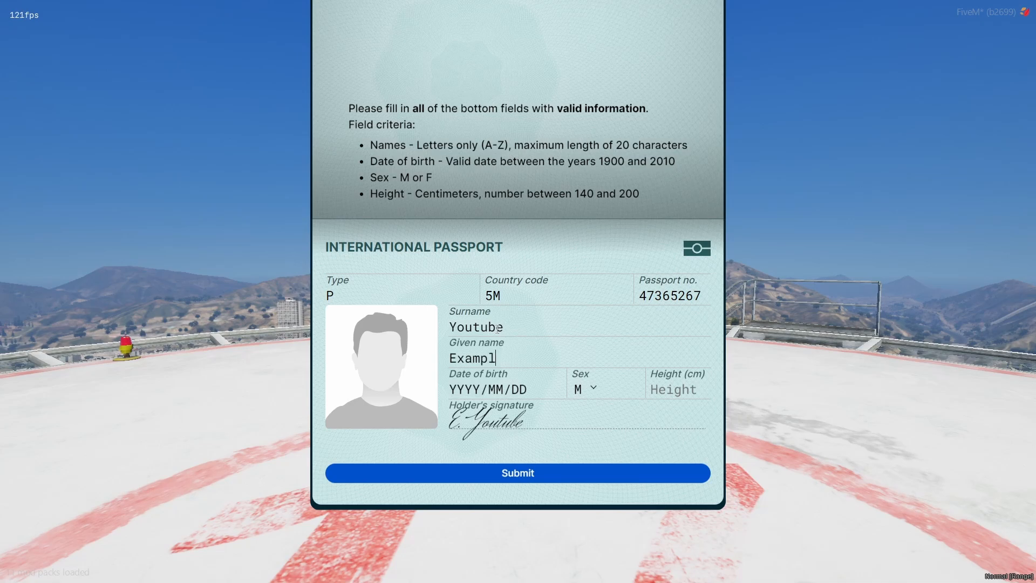
{"action": "type", "text": "e"}
{"action": "key", "text": "Tab"}
{"action": "type", "text": "1"}
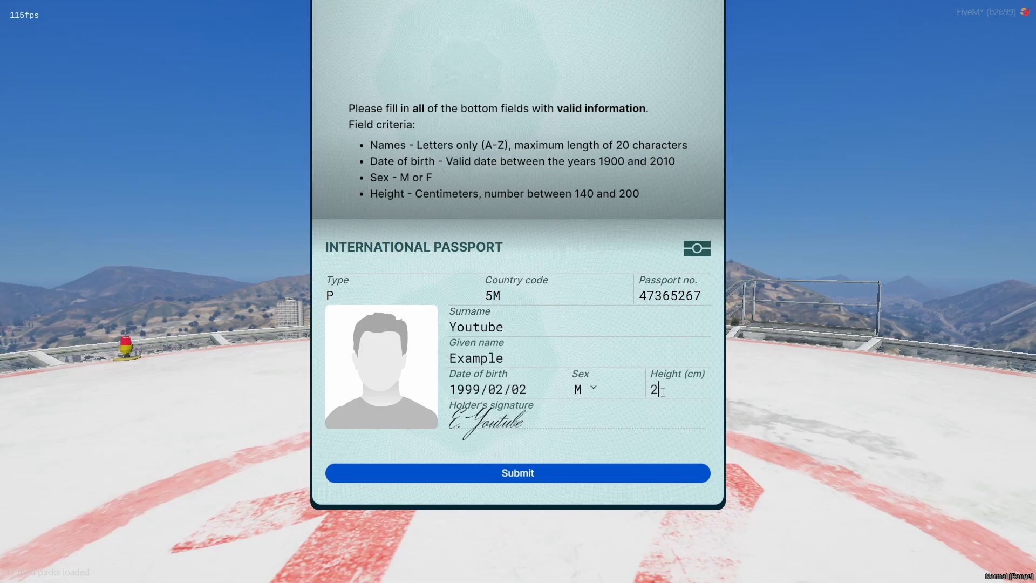
{"action": "left_click", "coordinate": [606, 475]}
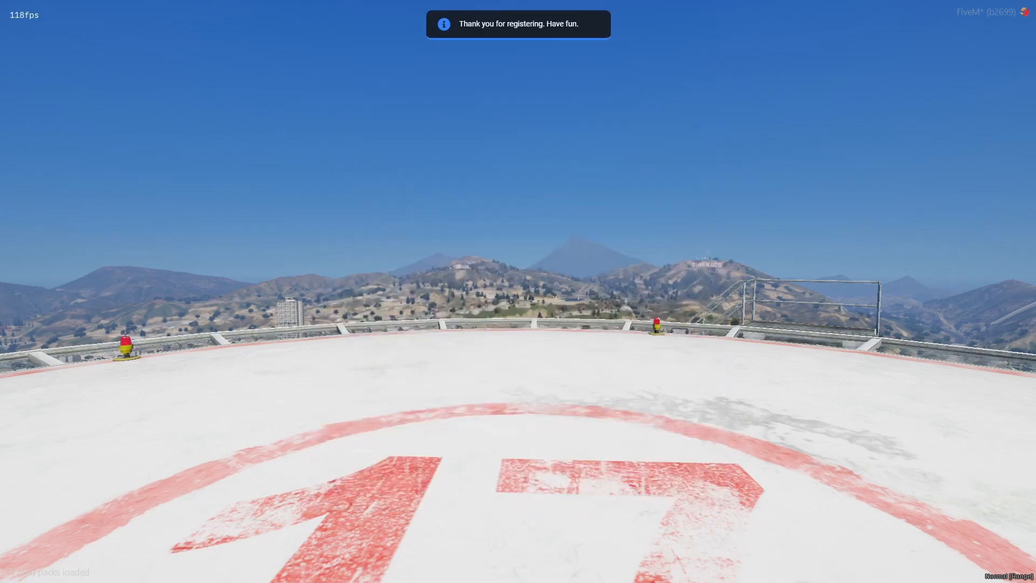
- Open and close the F8 developer console, then refocus the game
{"action": "key", "text": "F8"}
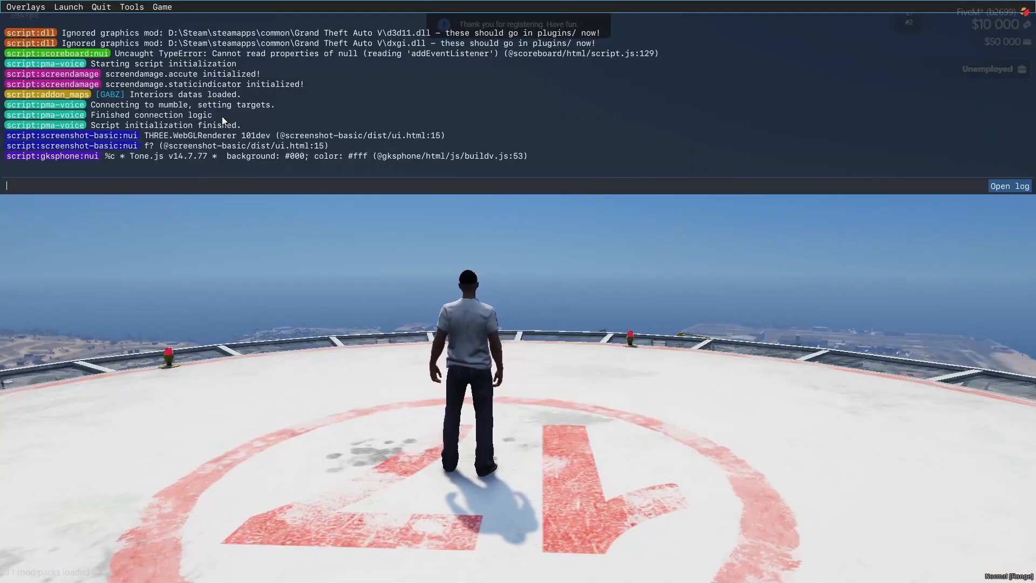
{"action": "key", "text": "F8"}
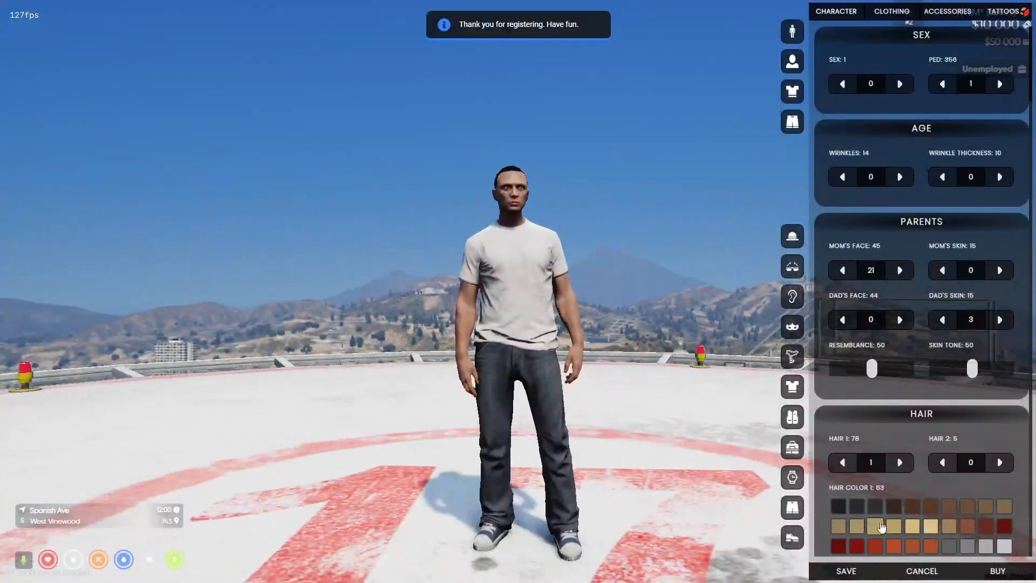
{"action": "key", "text": "super"}
{"action": "left_click", "coordinate": [681, 365]}
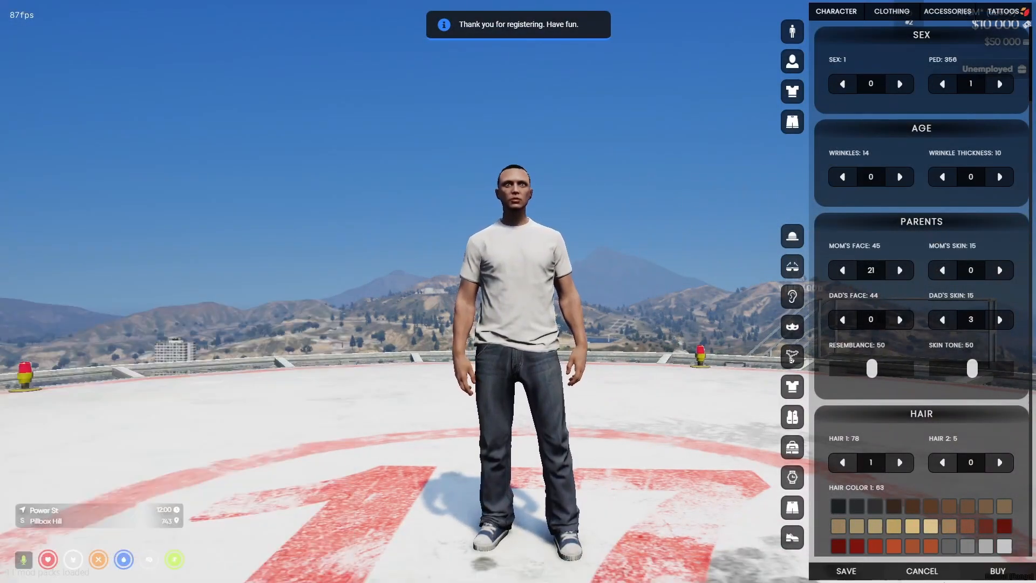
- Buy the default appearance and pick Cookies as the spawn location
{"action": "left_click", "coordinate": [998, 572]}
{"action": "key", "text": "Return"}
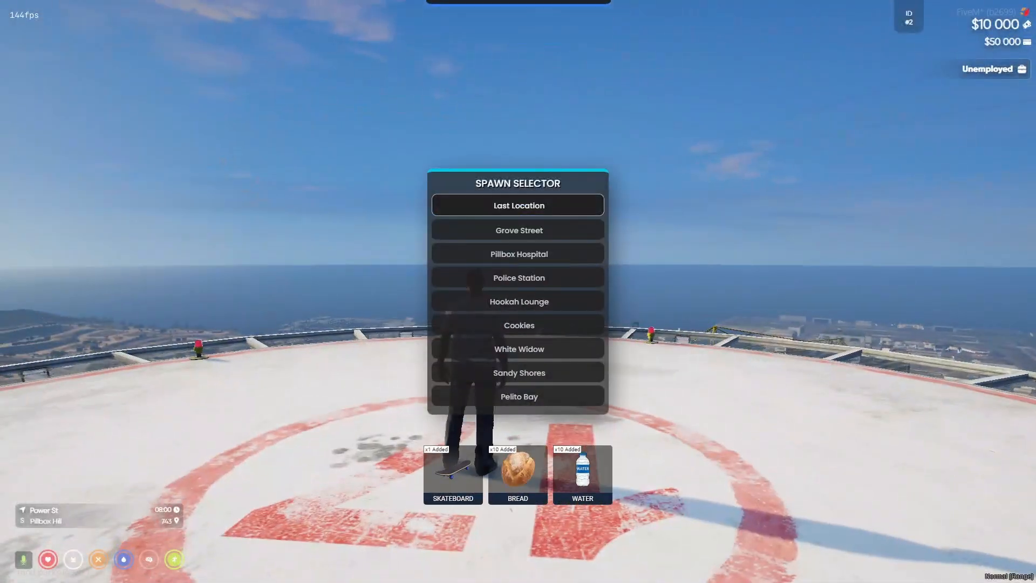
{"action": "key", "text": "Down"}
{"action": "key", "text": "Down"}
{"action": "key", "text": "Down"}
{"action": "key", "text": "Down"}
{"action": "key", "text": "Down"}
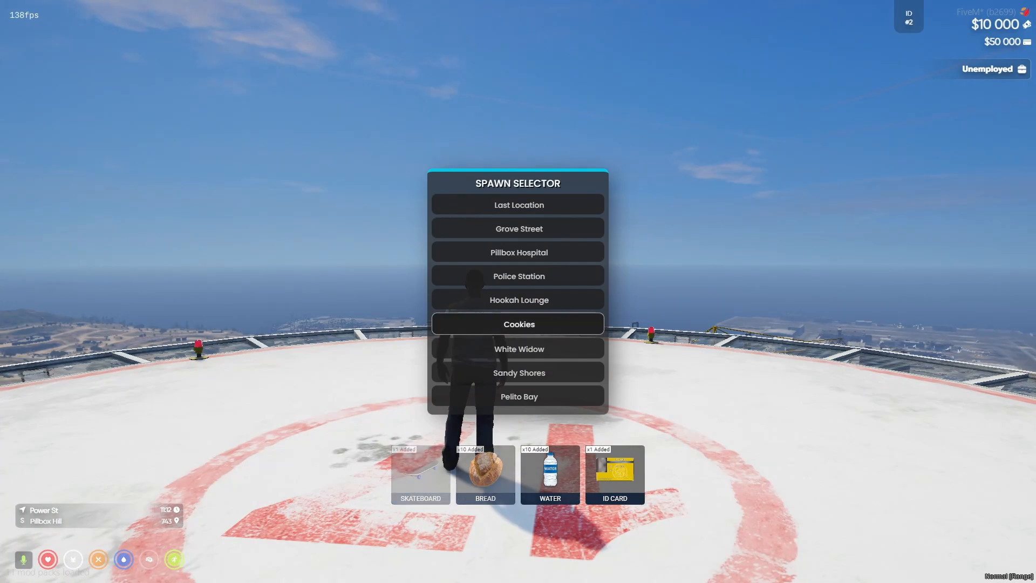
{"action": "key", "text": "Return"}
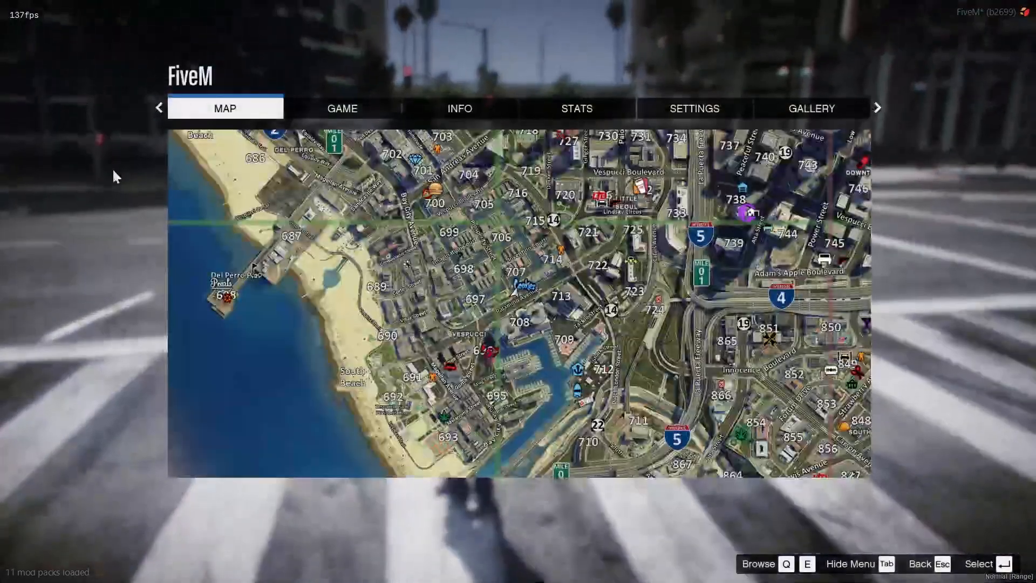
{"action": "left_click", "coordinate": [593, 199]}
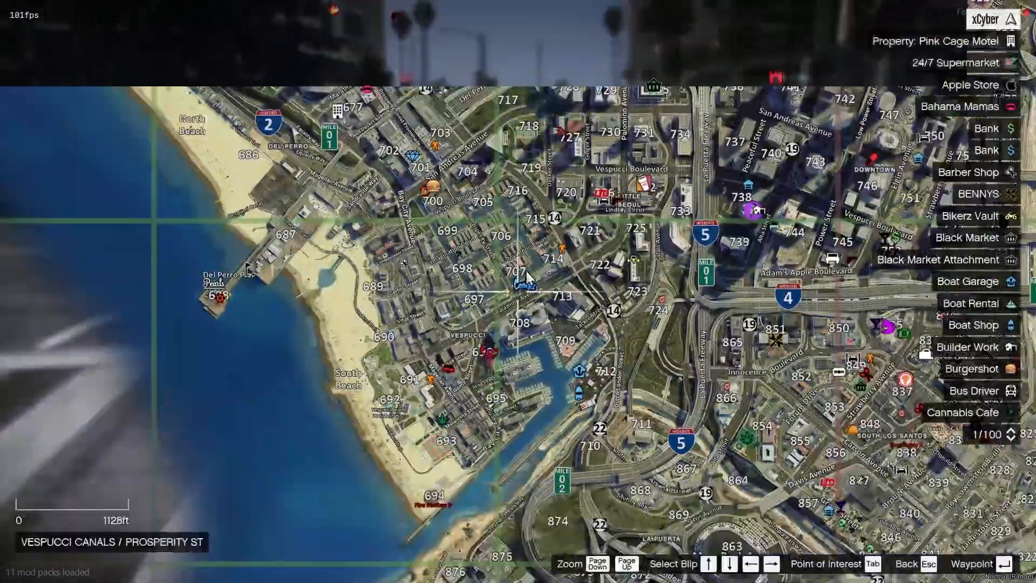
{"action": "scroll", "coordinate": [690, 195], "scroll_direction": "down", "scroll_amount": 5}
{"action": "left_click_drag", "start_coordinate": [691, 195], "coordinate": [524, 301]}
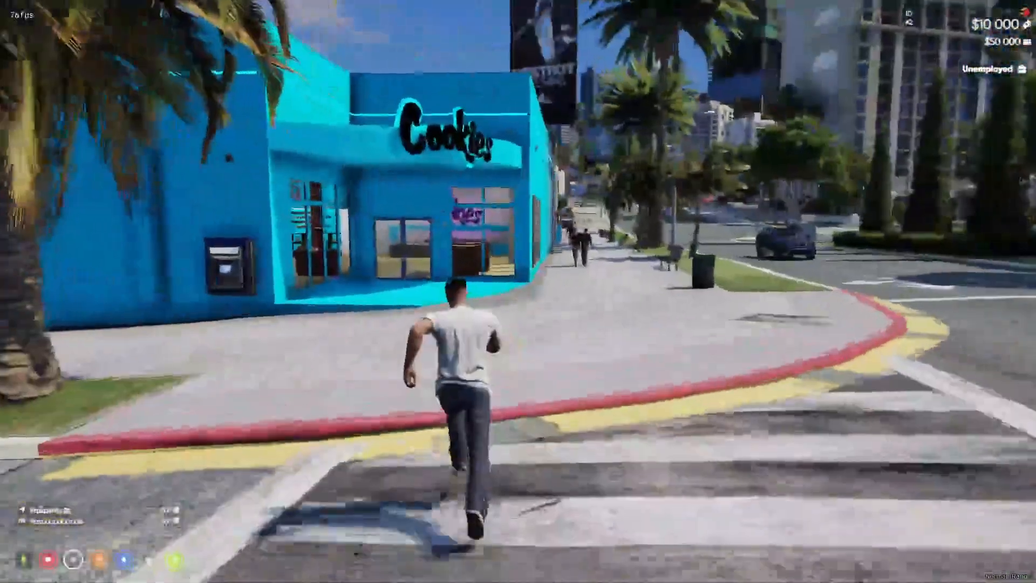
{"action": "key", "text": "w"}
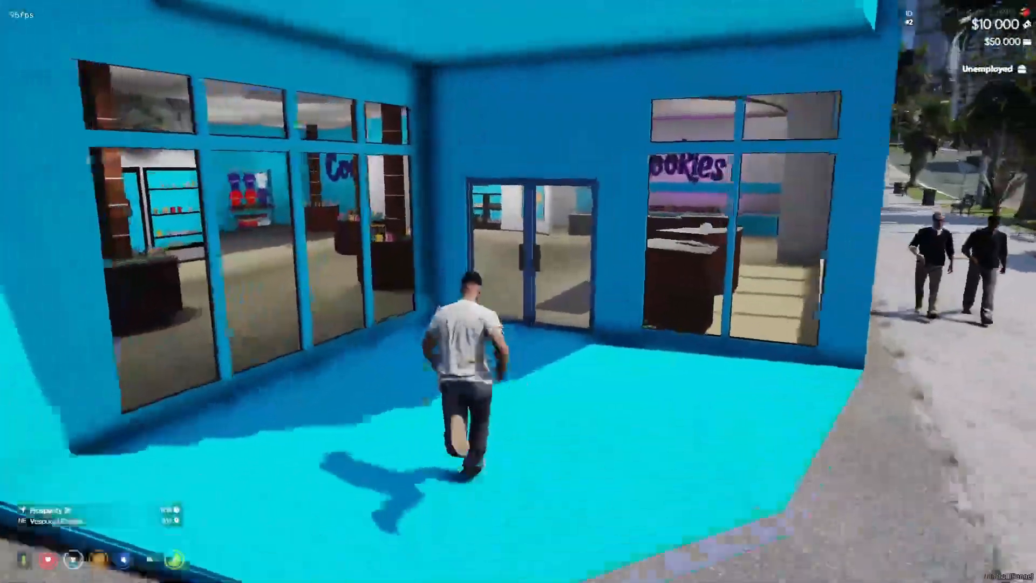
{"action": "key", "text": "w"}
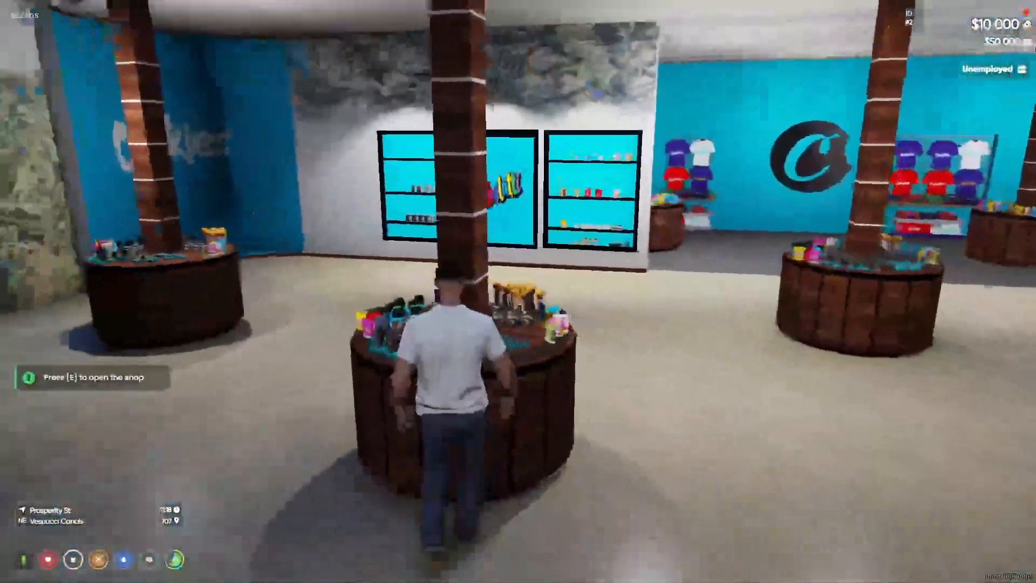
{"action": "key", "text": "e"}
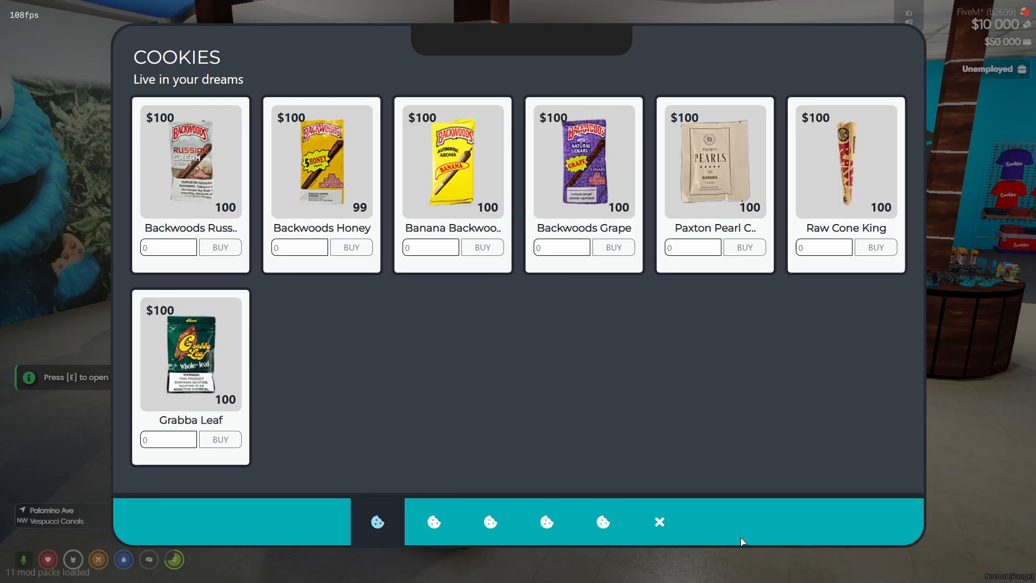
{"action": "left_click", "coordinate": [659, 521]}
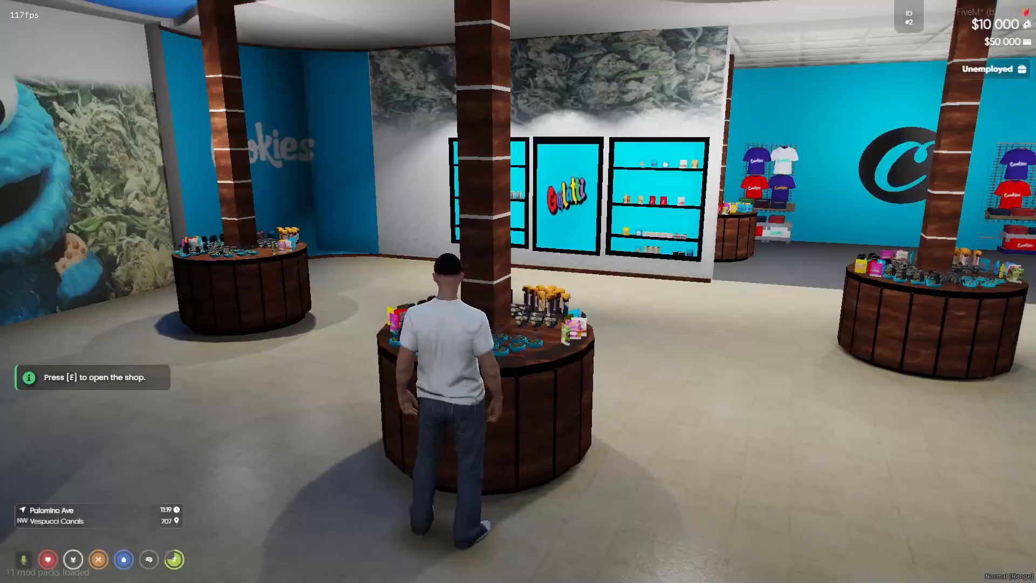
{"action": "key", "text": "s"}
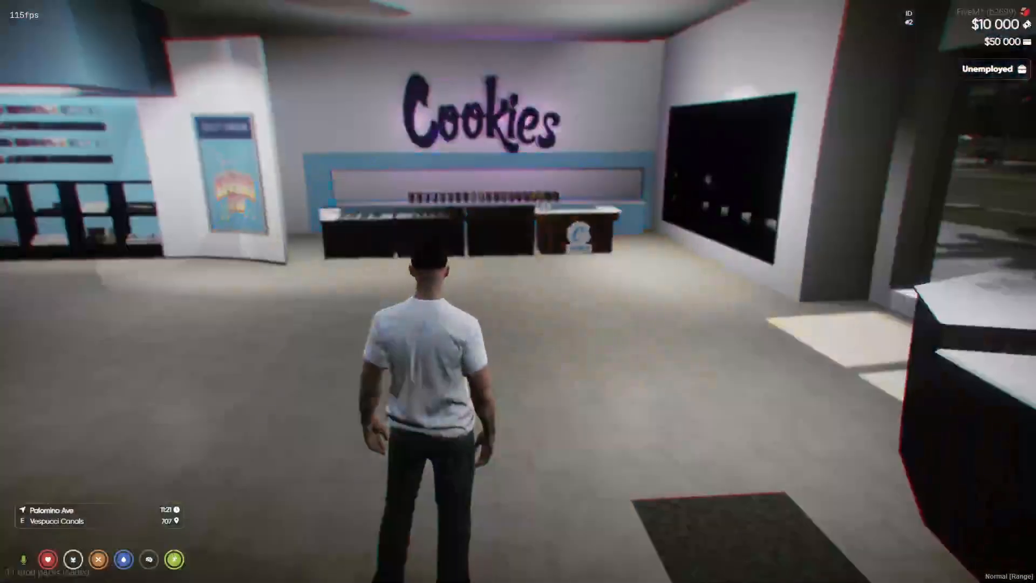
{"action": "key", "text": "Escape"}
{"action": "left_click", "coordinate": [696, 432]}
{"action": "scroll", "coordinate": [745, 389], "scroll_direction": "down", "scroll_amount": 5}
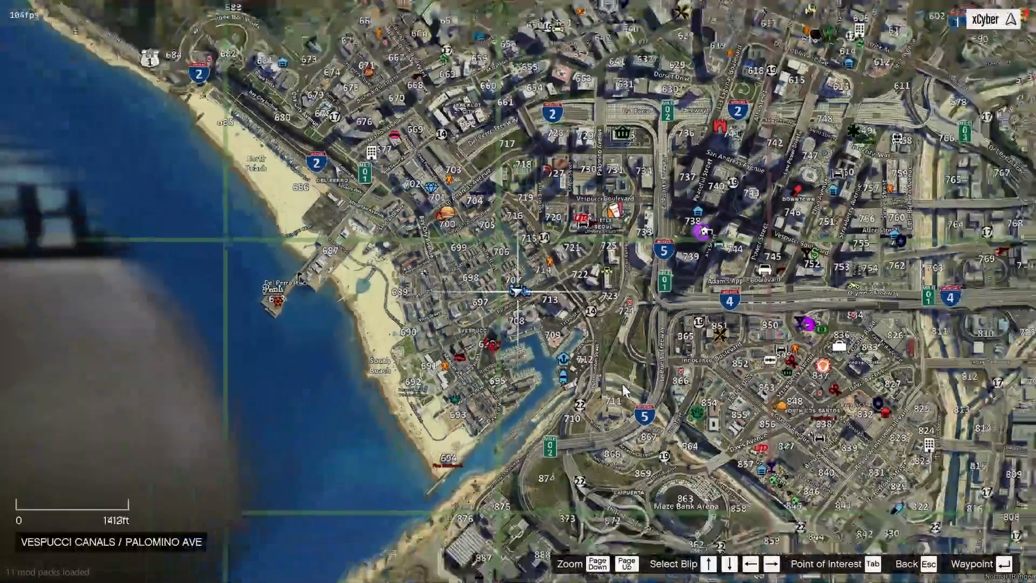
{"action": "left_click_drag", "start_coordinate": [750, 380], "coordinate": [612, 408]}
{"action": "key", "text": "Escape"}
{"action": "key", "text": "Escape"}
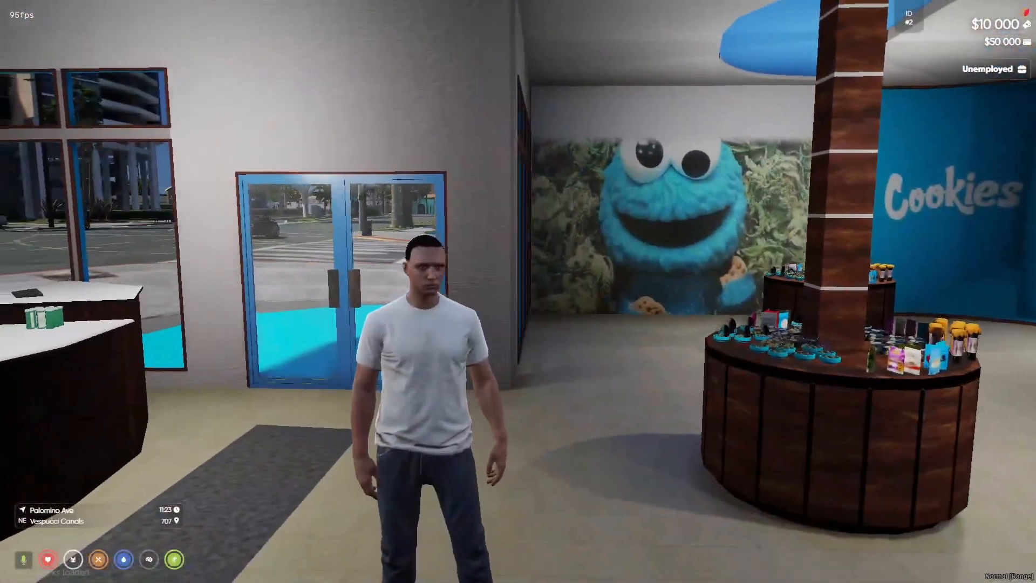
{"action": "key", "text": "alt+Tab"}
- Open config.lua from [ak47]\ak47_inventory in Visual Studio Code
{"action": "key", "text": "Tab"}
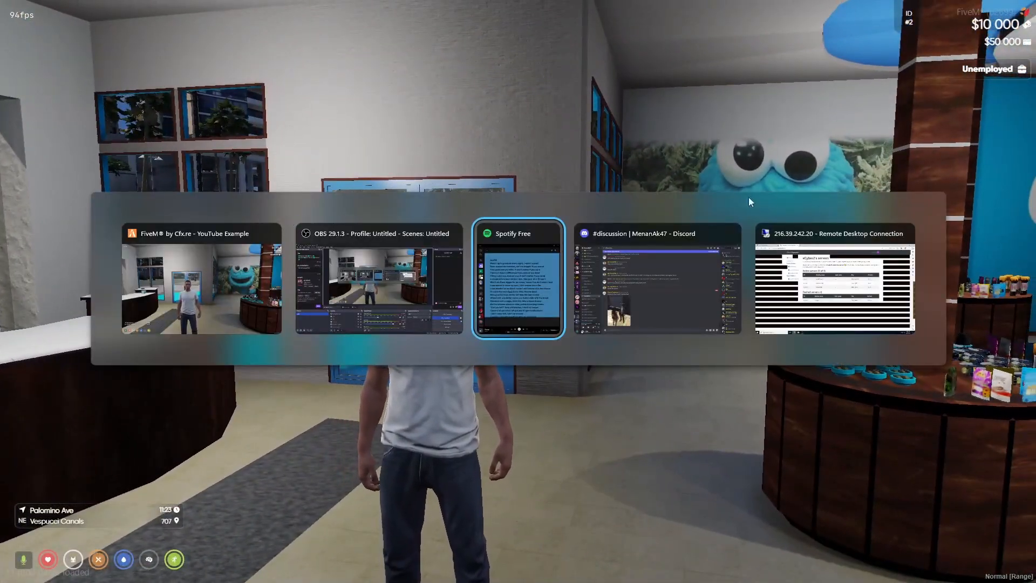
{"action": "key", "text": "alt+Tab"}
{"action": "left_click", "coordinate": [820, 296]}
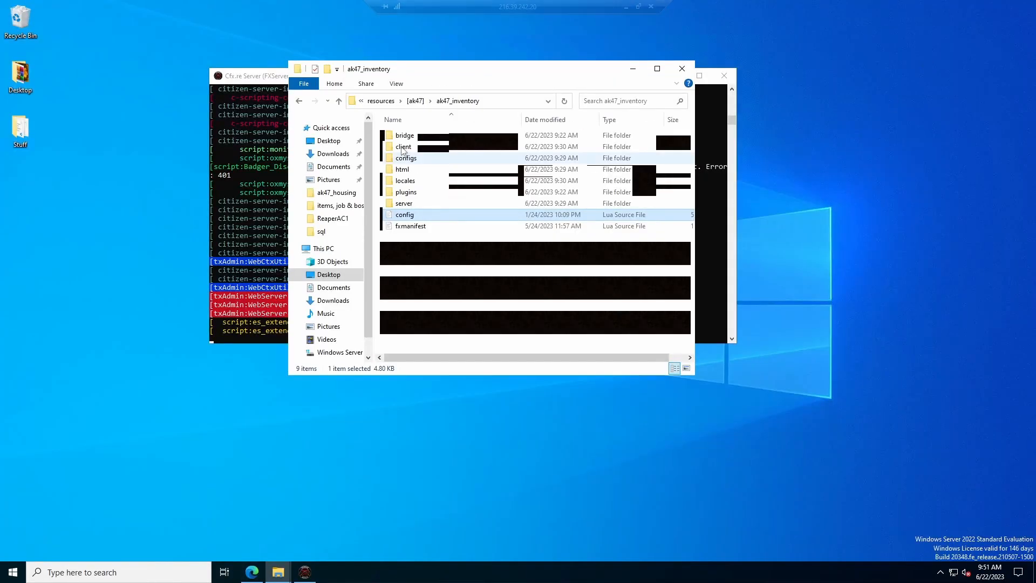
{"action": "left_click", "coordinate": [339, 101]}
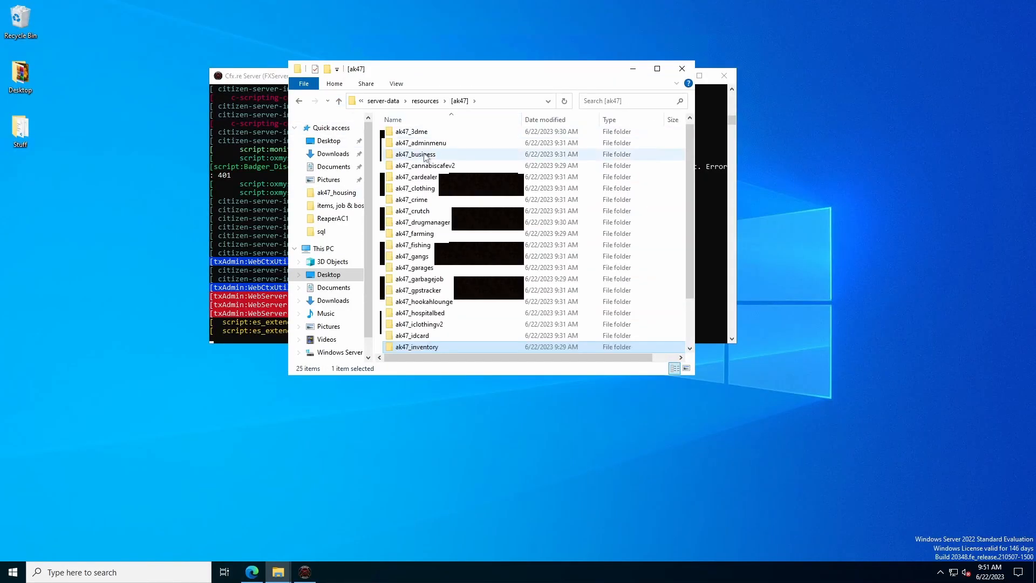
{"action": "scroll", "coordinate": [430, 291], "scroll_direction": "down", "scroll_amount": 2}
{"action": "double_click", "coordinate": [430, 292]}
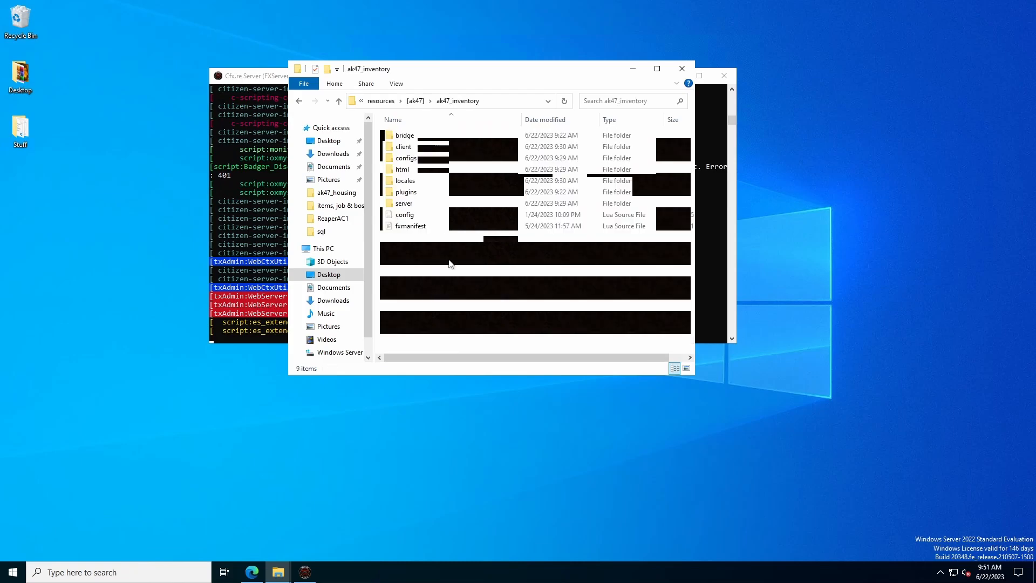
{"action": "double_click", "coordinate": [415, 212]}
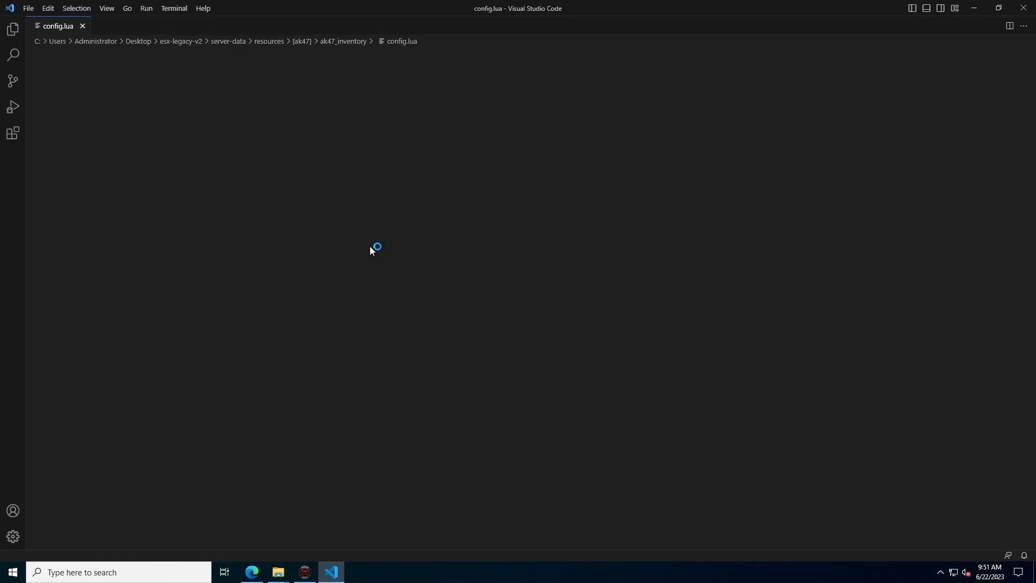
- Scroll through config.lua and inspect the HideReticle false setting
{"action": "scroll", "coordinate": [370, 245], "scroll_direction": "down", "scroll_amount": 3}
{"action": "scroll", "coordinate": [518, 298], "scroll_direction": "down", "scroll_amount": 9}
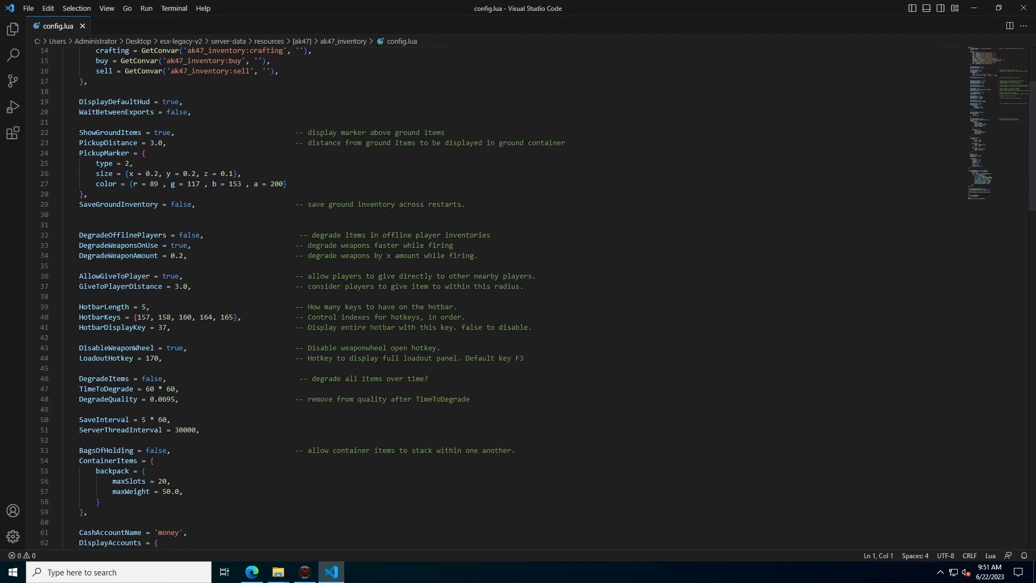
{"action": "scroll", "coordinate": [517, 299], "scroll_direction": "down", "scroll_amount": 18}
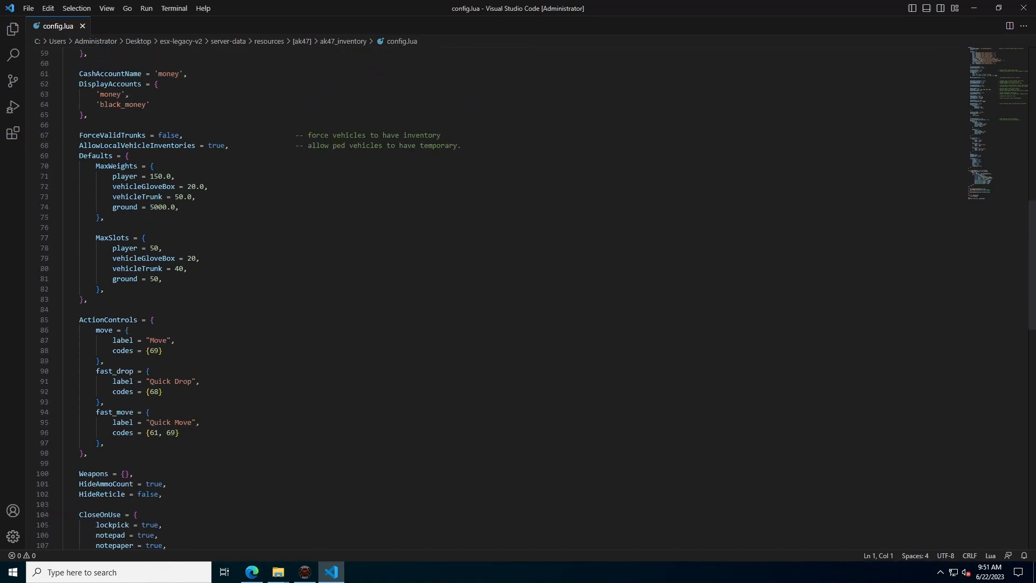
{"action": "mouse_move", "coordinate": [161, 197]}
{"action": "left_mouse_down"}
{"action": "mouse_move", "coordinate": [67, 187]}
{"action": "mouse_move", "coordinate": [150, 197]}
{"action": "left_mouse_up"}
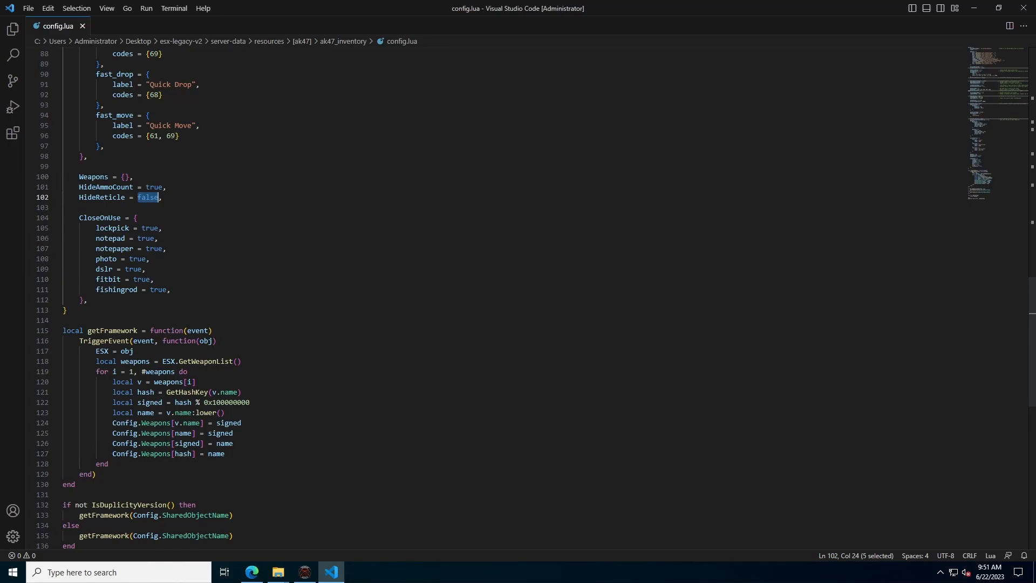
{"action": "left_click", "coordinate": [162, 207]}
{"action": "scroll", "coordinate": [518, 298], "scroll_direction": "up", "scroll_amount": 16}
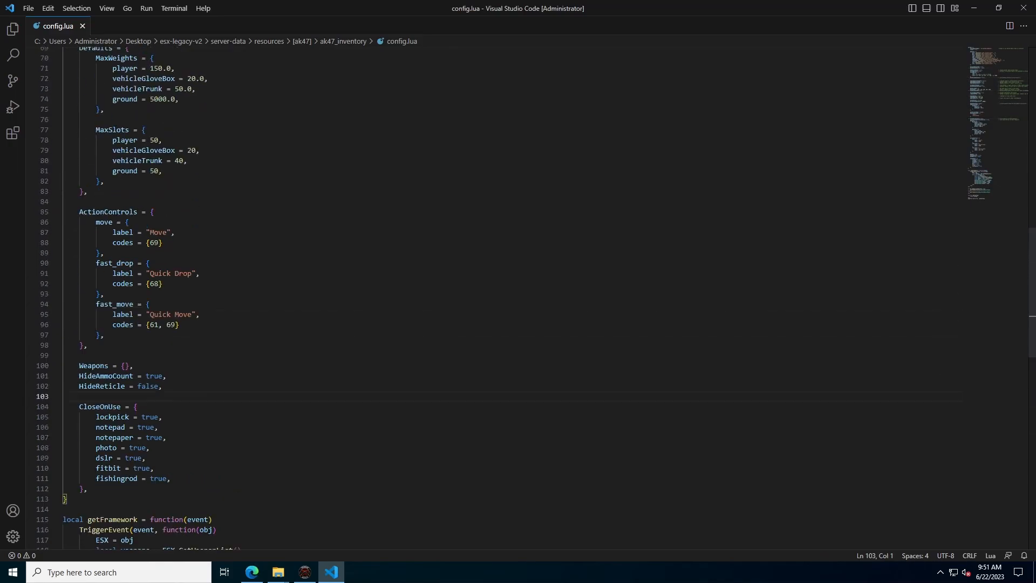
- Open the resources folder and search 'server Name' to reach esx_identity's index.html
{"action": "left_click", "coordinate": [14, 56]}
{"action": "left_click", "coordinate": [86, 102]}
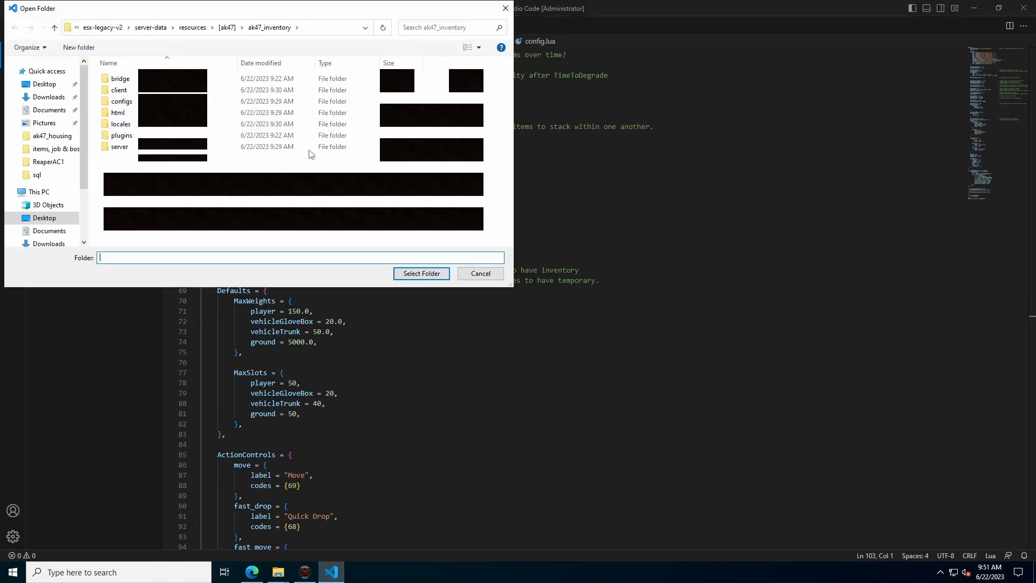
{"action": "left_click", "coordinate": [192, 28]}
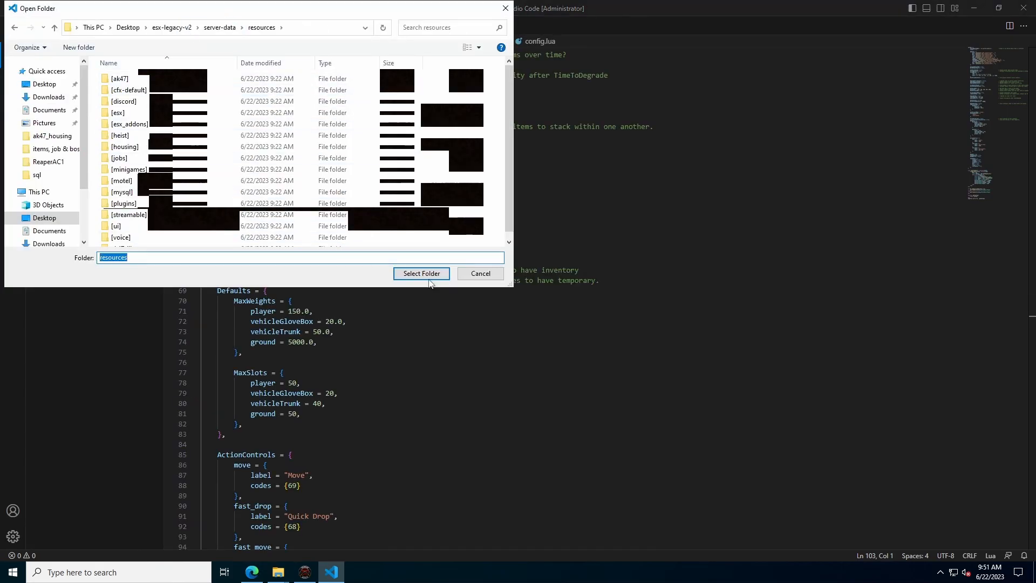
{"action": "left_click", "coordinate": [426, 274]}
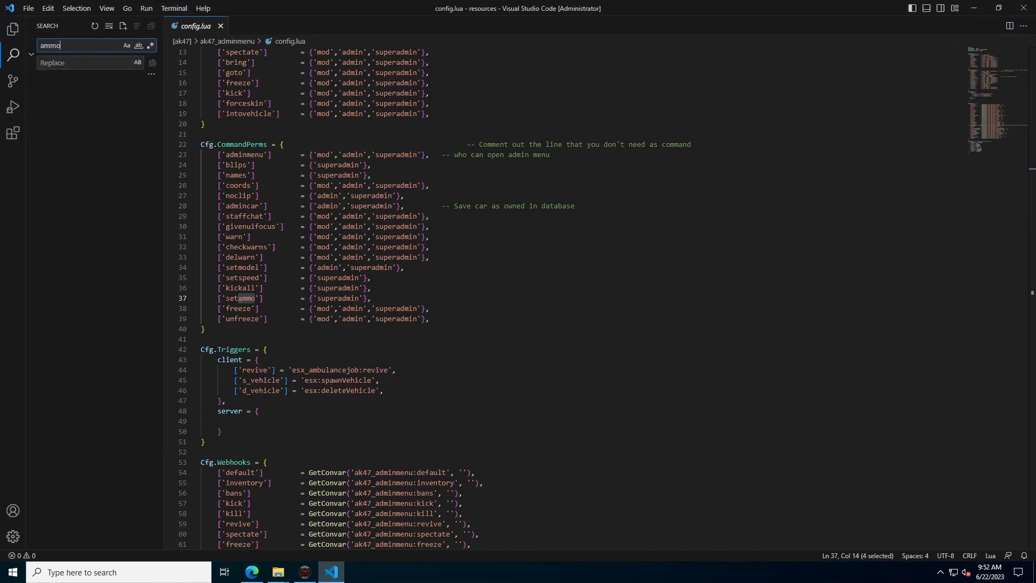
{"action": "type", "text": "s"}
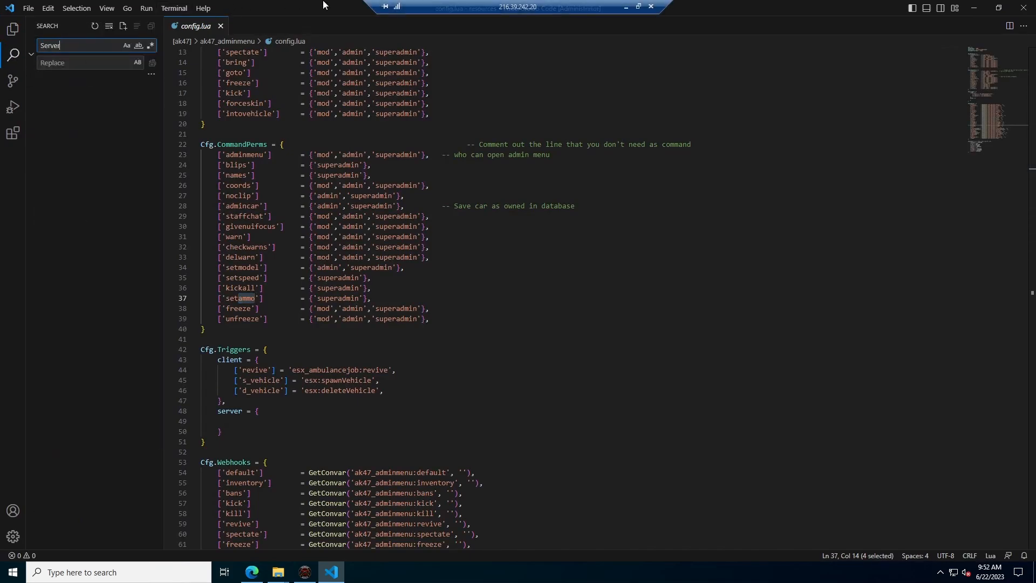
{"action": "type", "text": "erver Name"}
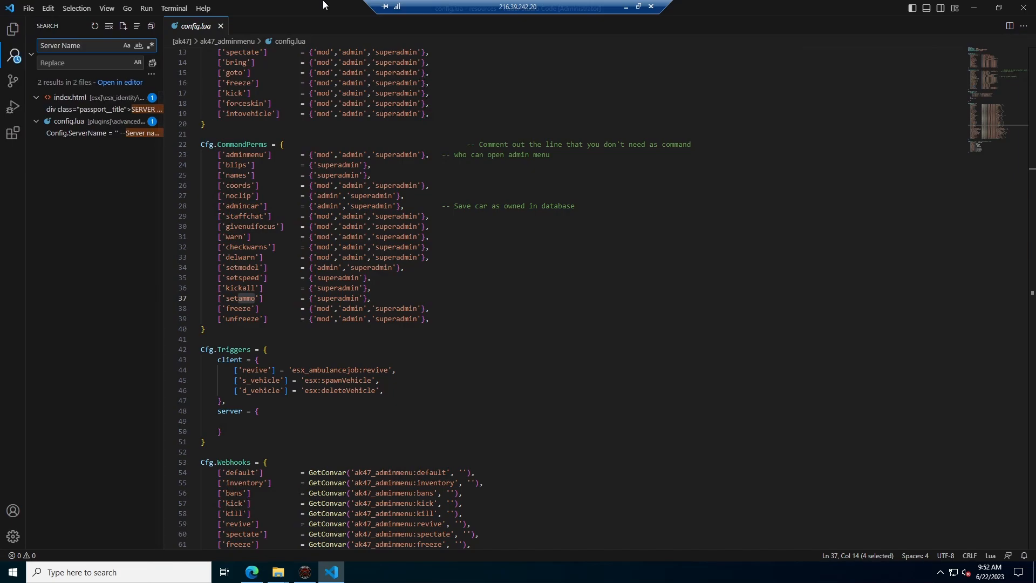
{"action": "left_click", "coordinate": [88, 109]}
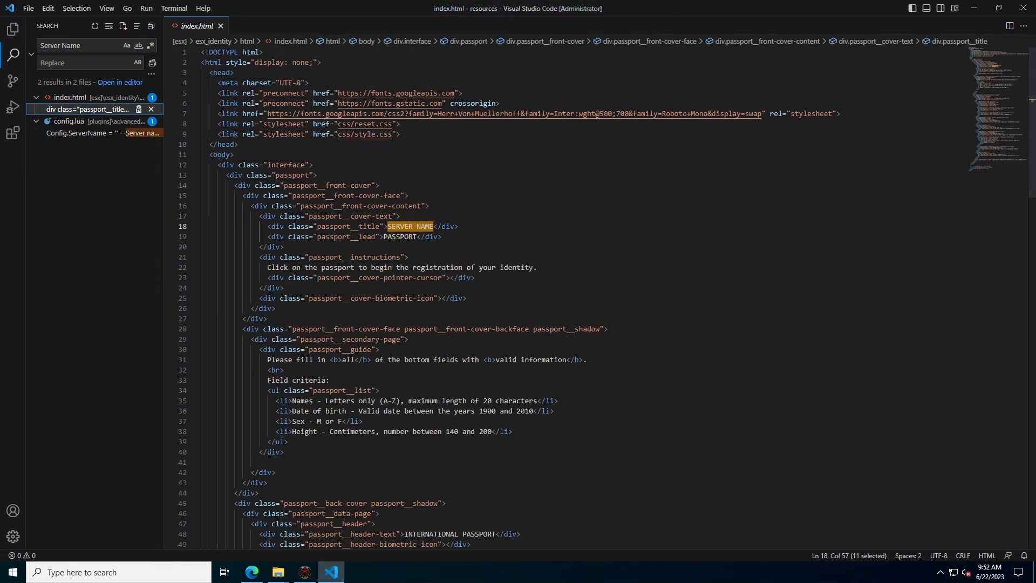
{"action": "left_click_drag", "start_coordinate": [84, 46], "coordinate": [67, 46]}
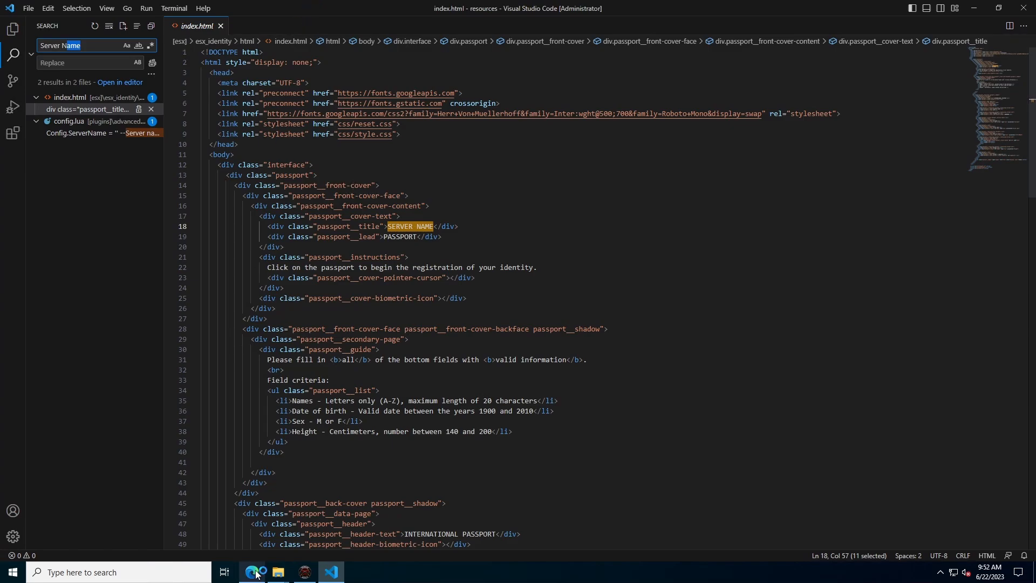
{"action": "mouse_move", "coordinate": [278, 571]}
{"action": "left_click", "coordinate": [316, 518]}
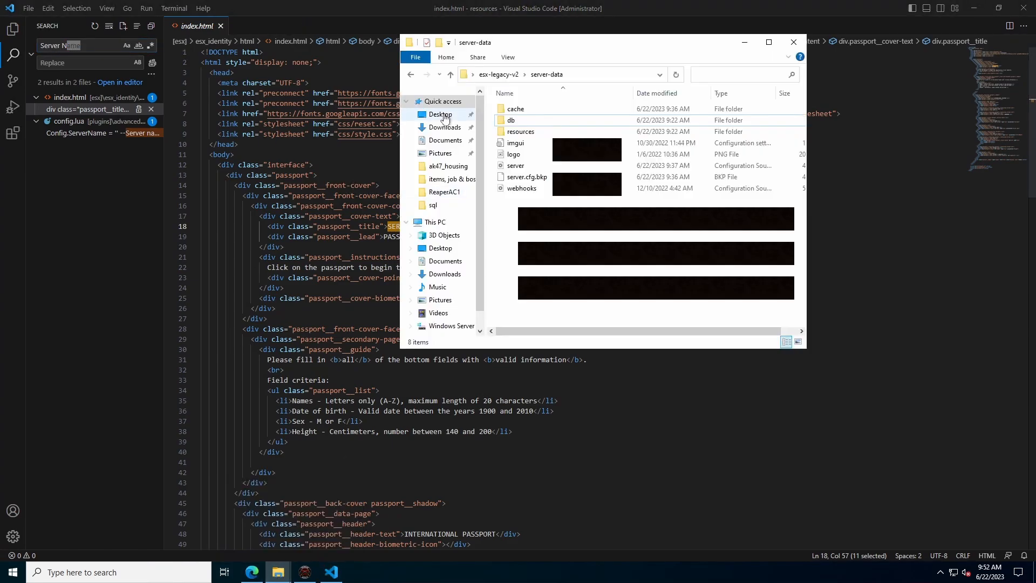
{"action": "double_click", "coordinate": [530, 131]}
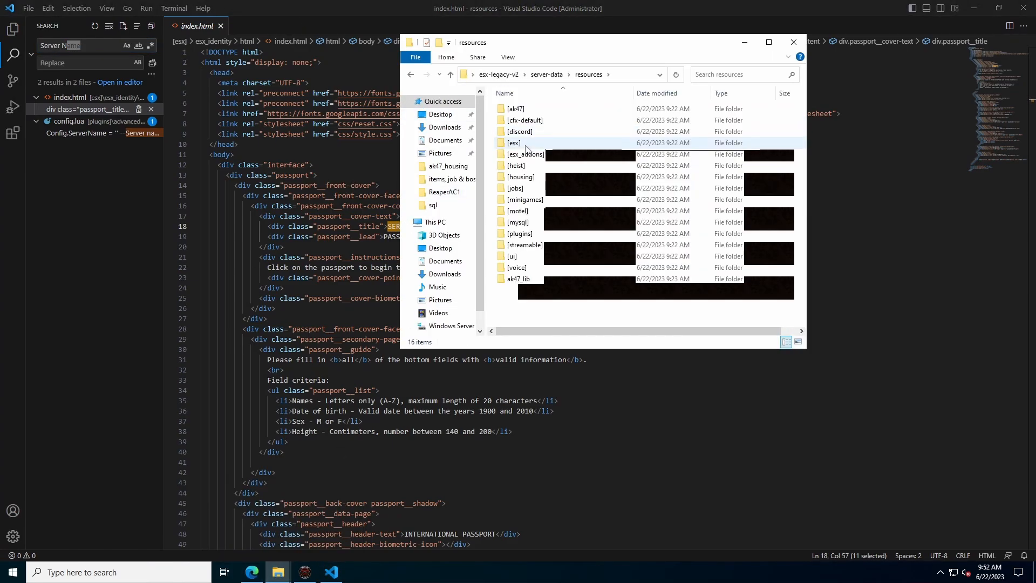
{"action": "double_click", "coordinate": [527, 142]}
{"action": "double_click", "coordinate": [524, 131]}
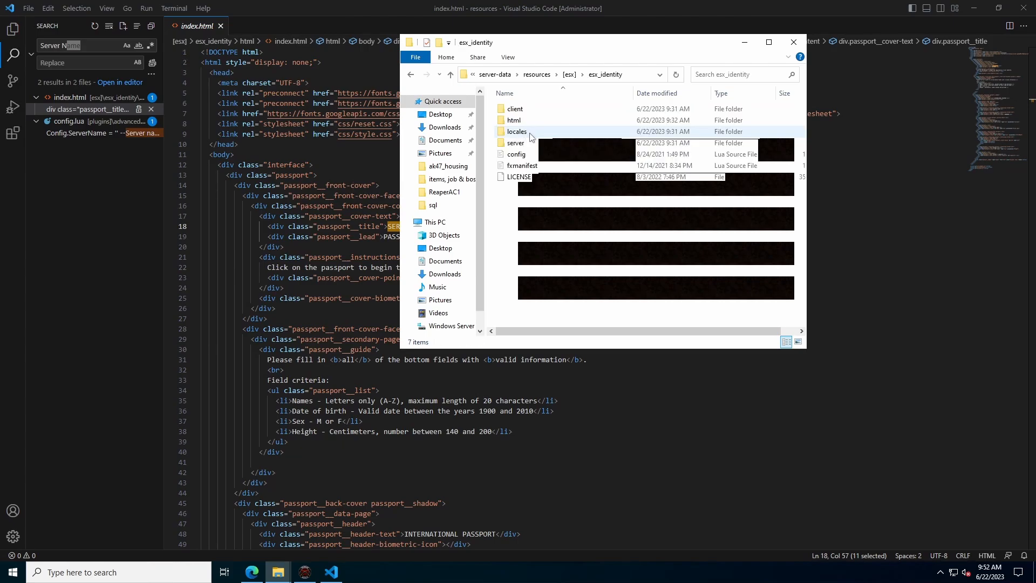
{"action": "double_click", "coordinate": [514, 120]}
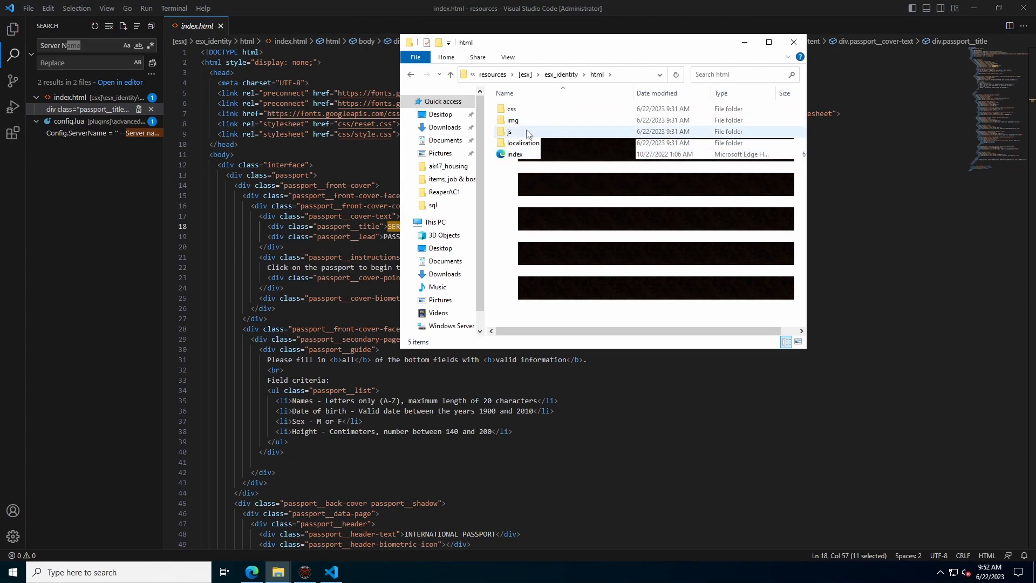
{"action": "left_click_drag", "start_coordinate": [505, 47], "coordinate": [507, 79]}
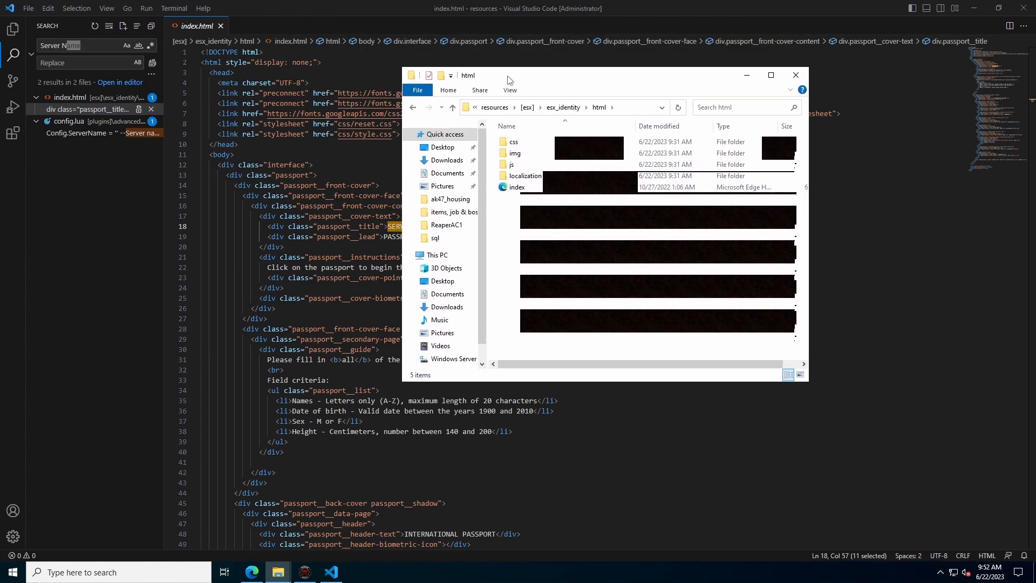
{"action": "right_click", "coordinate": [513, 190]}
{"action": "mouse_move", "coordinate": [561, 236]}
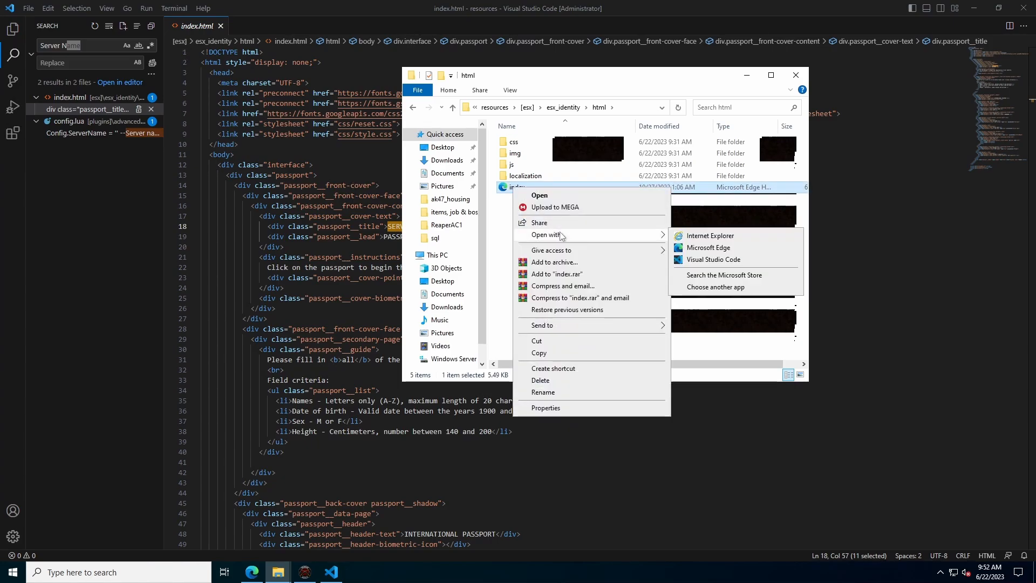
{"action": "left_click", "coordinate": [693, 260]}
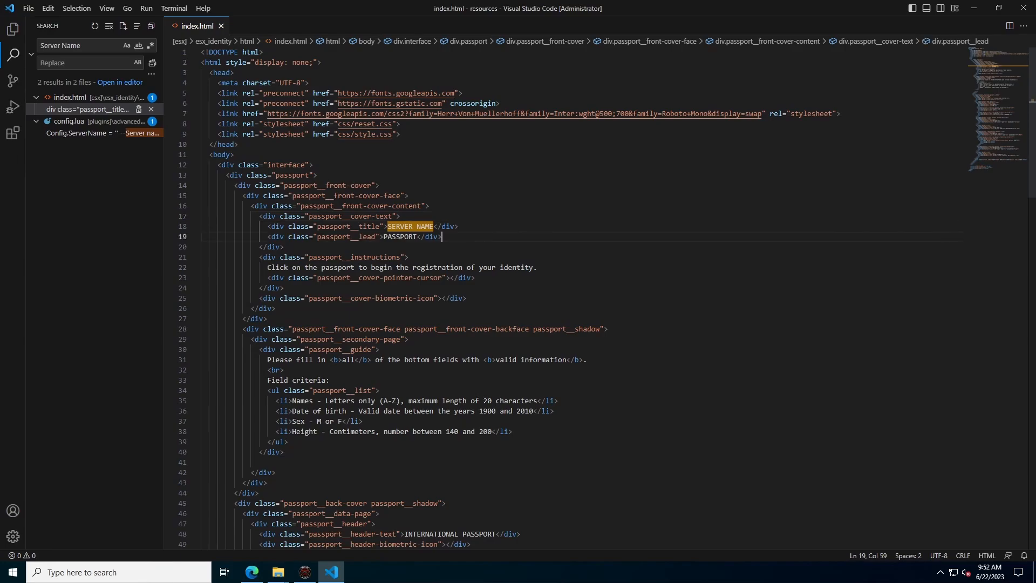
- Replace the SERVER NAME placeholder on line 18 with 'YouTube Example' and save index.html
{"action": "left_click_drag", "start_coordinate": [434, 227], "coordinate": [396, 226]}
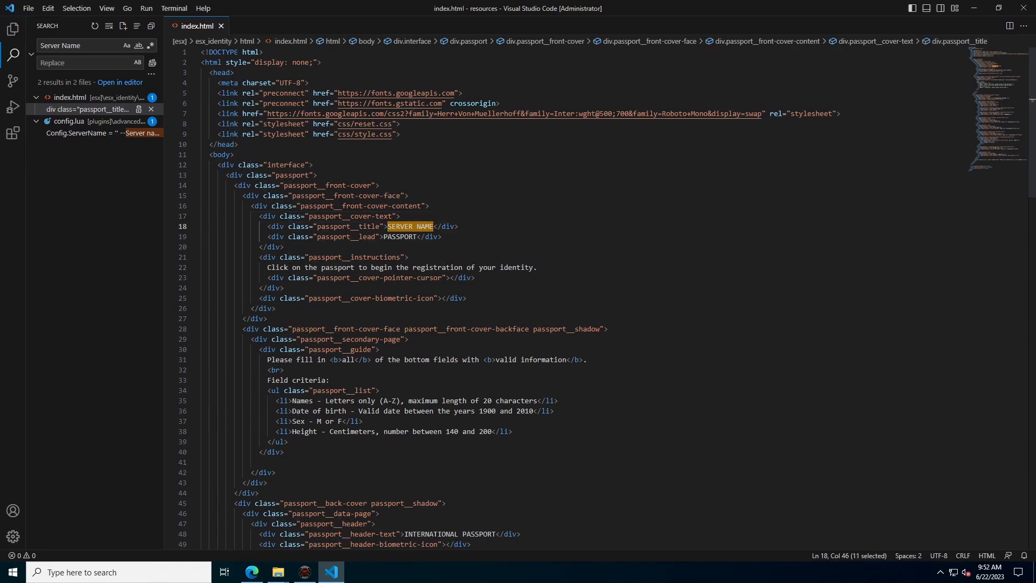
{"action": "type", "text": "You"}
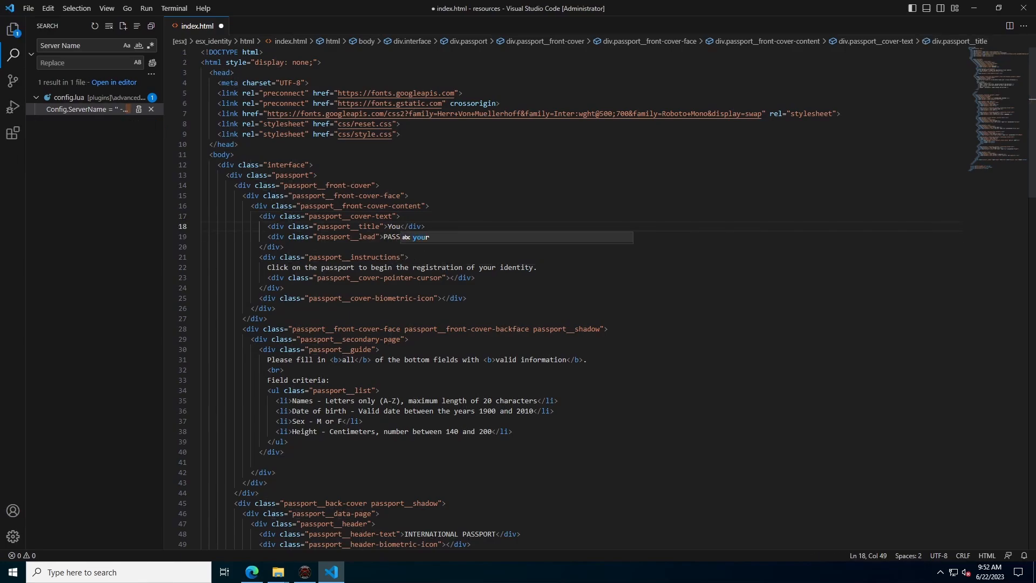
{"action": "type", "text": "Tube Example"}
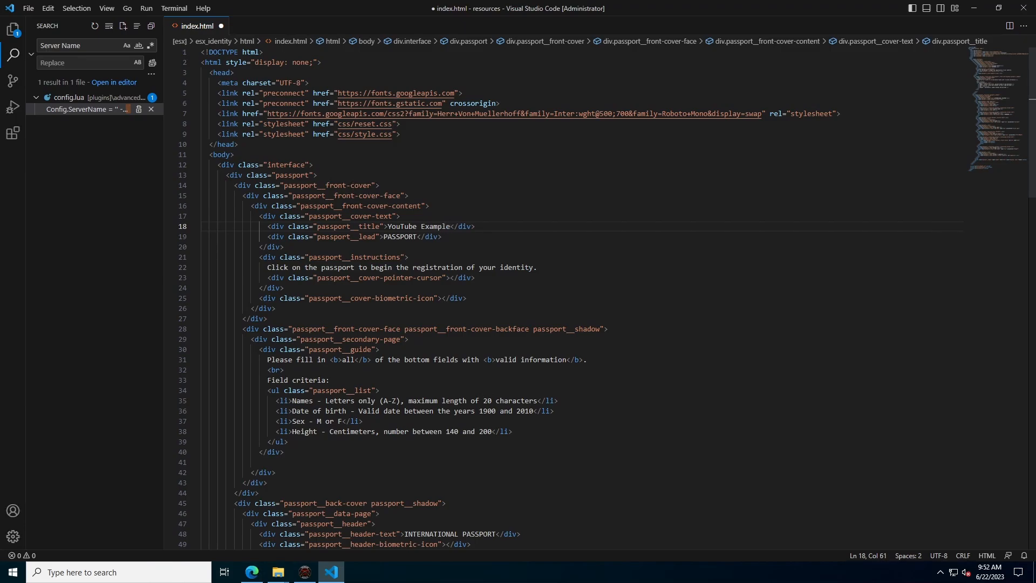
{"action": "key", "text": "ctrl+s"}
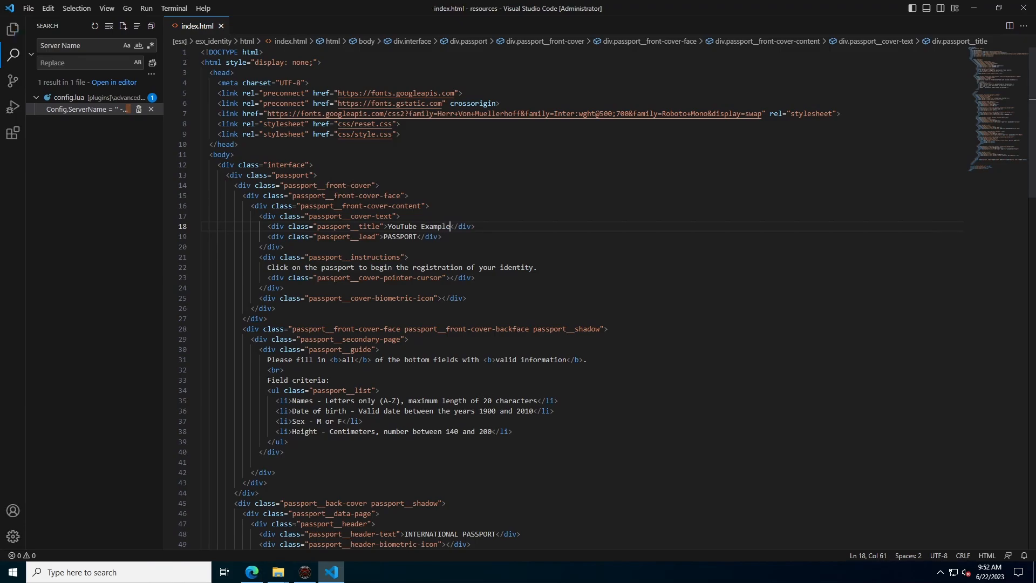
{"action": "left_click", "coordinate": [317, 175]}
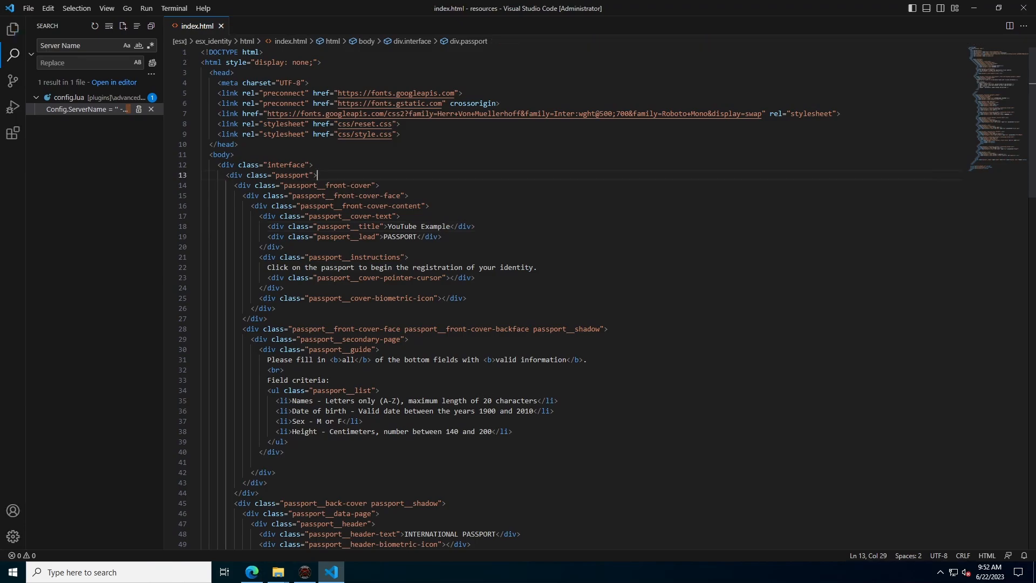
- Close VS Code and run 'restart esx_identity' in the game's F8 console, fixing the misspelled name
{"action": "left_click", "coordinate": [1021, 9]}
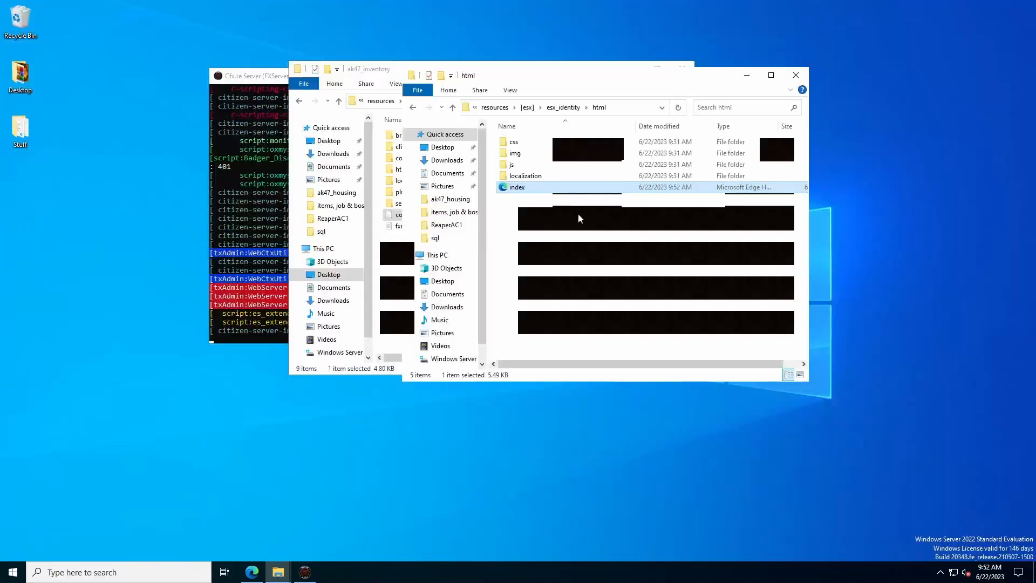
{"action": "left_click", "coordinate": [459, 404]}
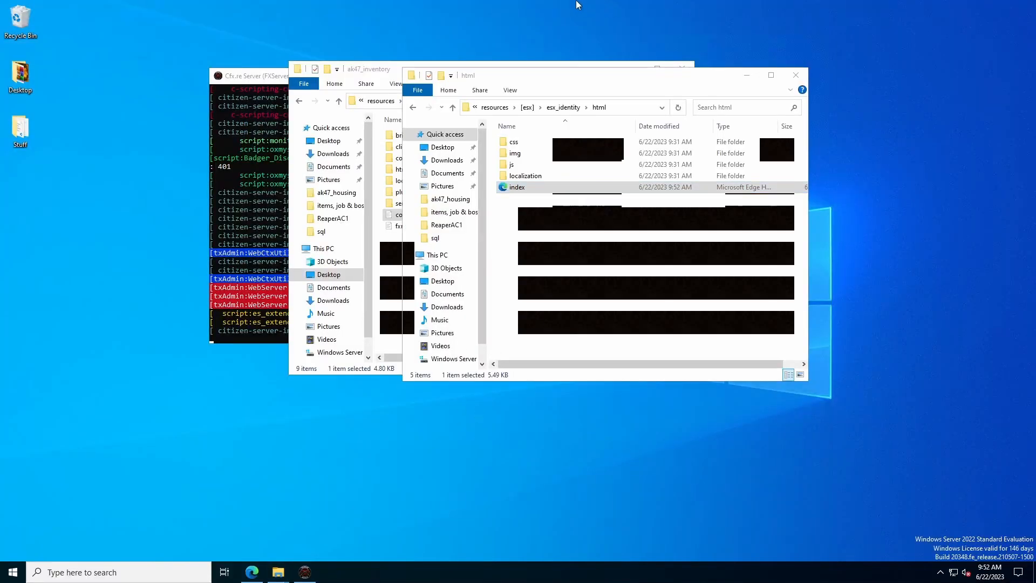
{"action": "left_click", "coordinate": [617, 7]}
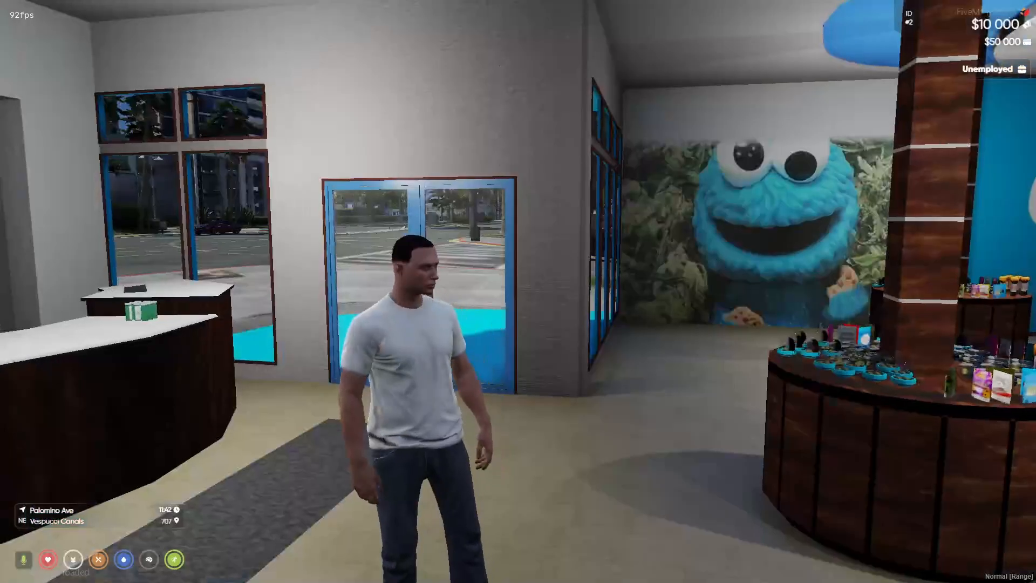
{"action": "key", "text": "F8"}
{"action": "type", "text": "re"}
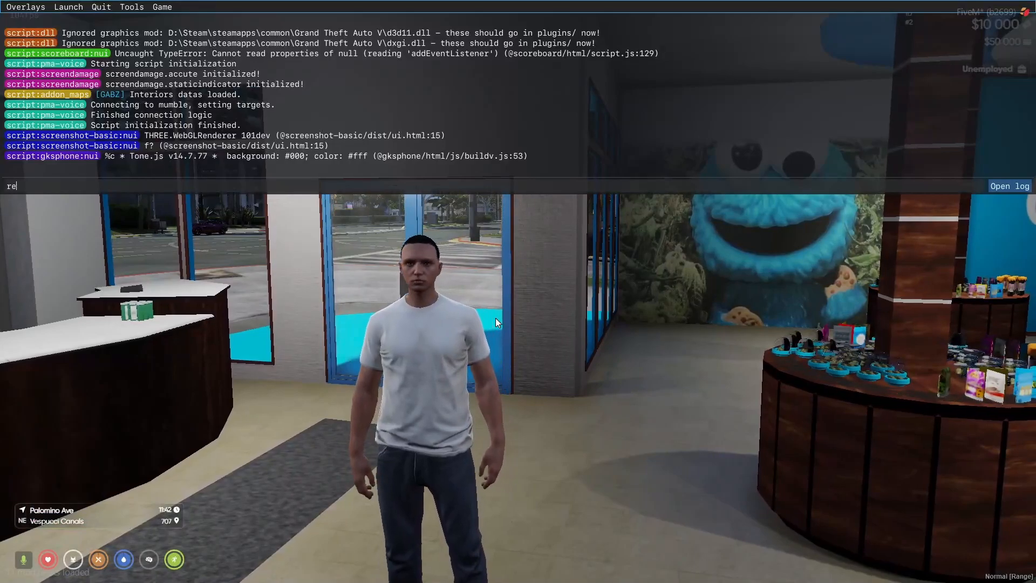
{"action": "type", "text": "start esx"}
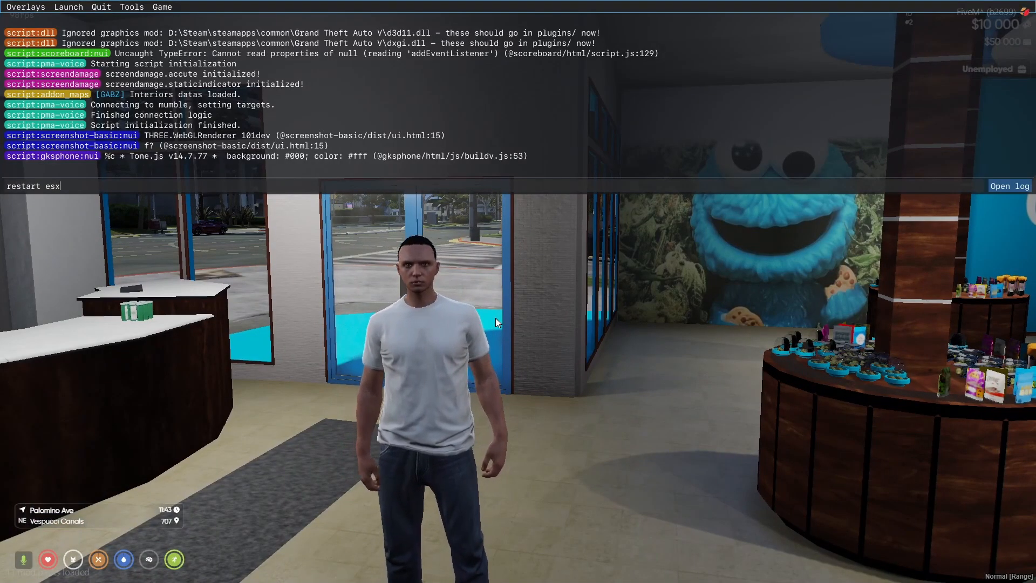
{"action": "type", "text": "_inden"}
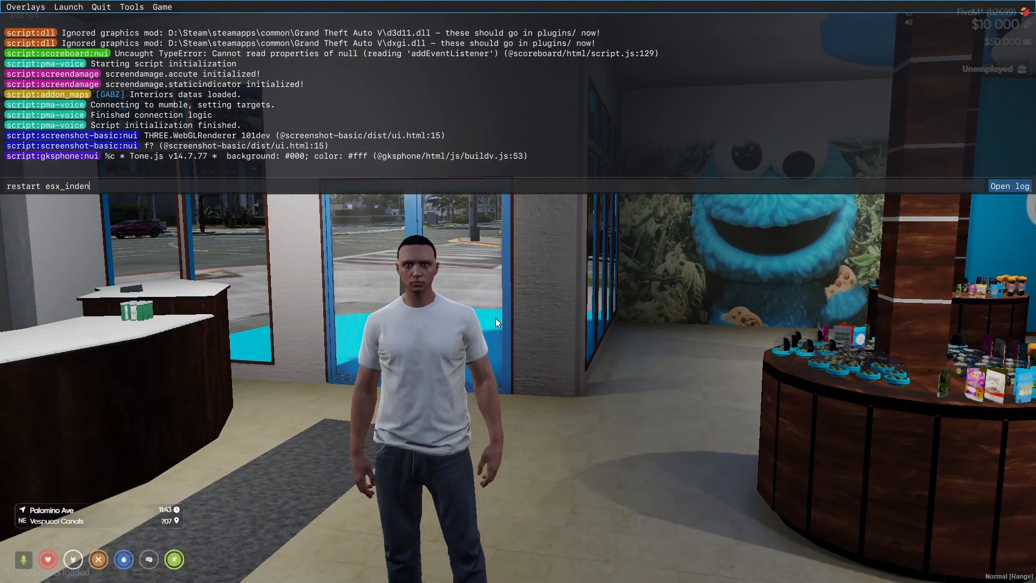
{"action": "type", "text": "tity"}
{"action": "key", "text": "alt+Tab"}
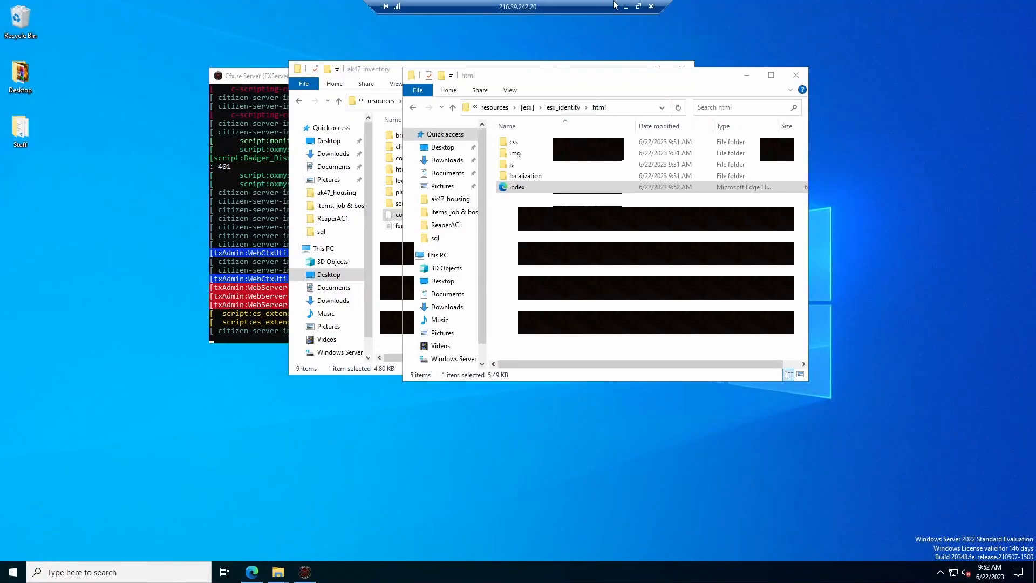
{"action": "left_click", "coordinate": [627, 5]}
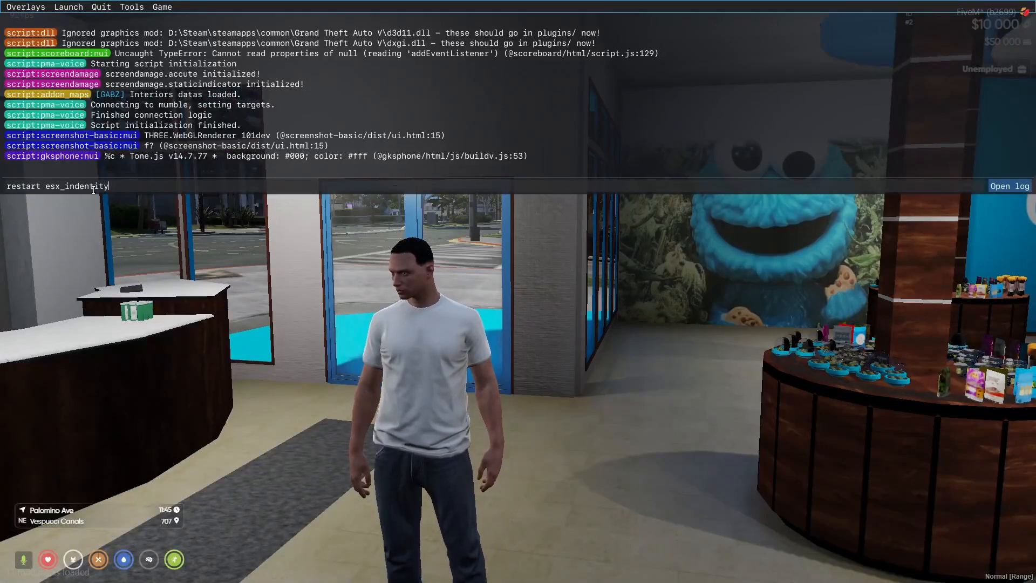
{"action": "key", "text": "alt+Tab"}
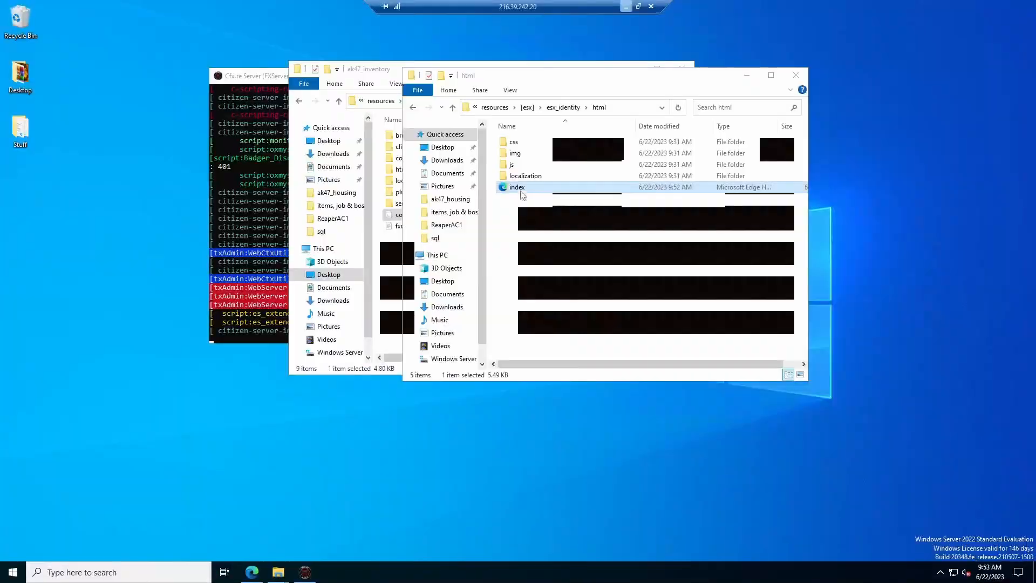
{"action": "left_click", "coordinate": [627, 5]}
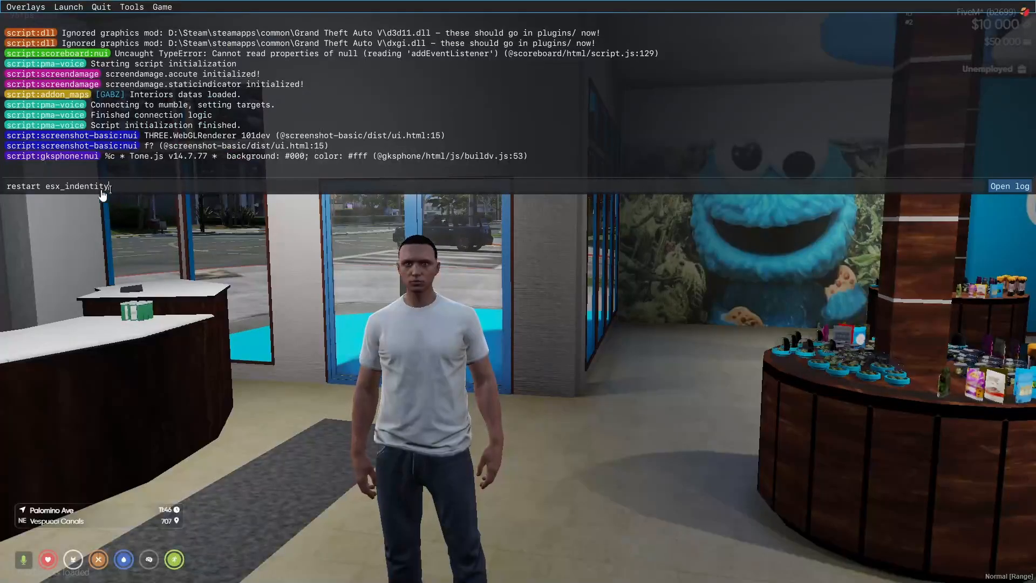
{"action": "key", "text": "Left"}
{"action": "key", "text": "Left"}
{"action": "key", "text": "Left"}
{"action": "key", "text": "Left"}
{"action": "key", "text": "Left"}
{"action": "key", "text": "Left"}
{"action": "key", "text": "Left"}
{"action": "key", "text": "BackSpace"}
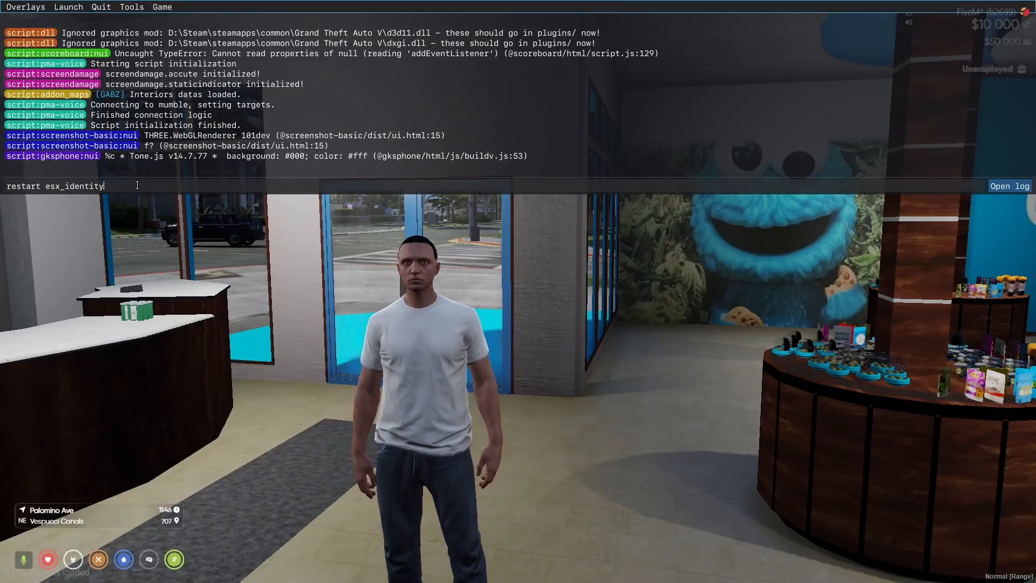
{"action": "key", "text": "Return"}
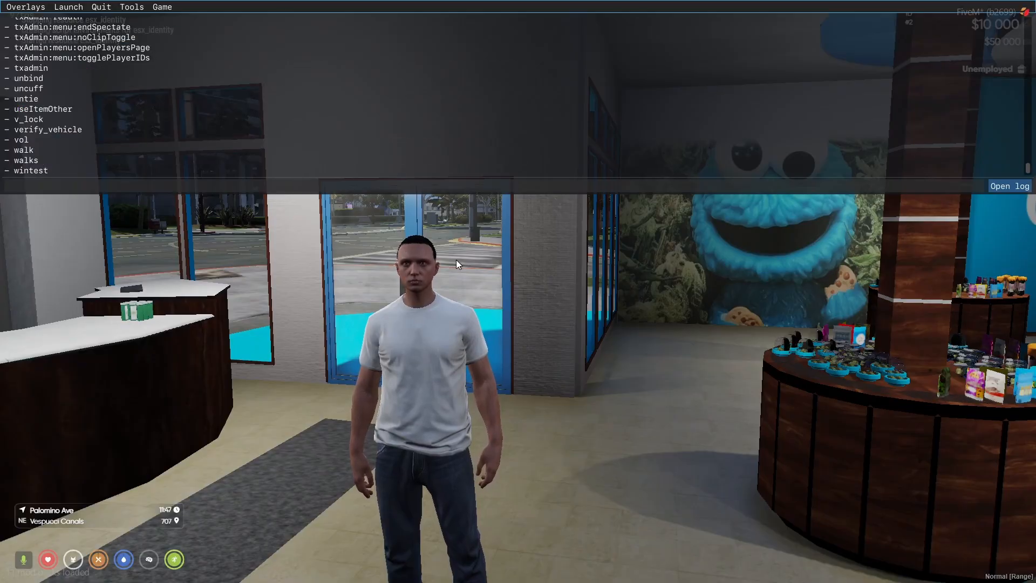
- Copy the esx_identity folder name from the server and rerun the restart with it
{"action": "key", "text": "alt+Tab"}
{"action": "left_click", "coordinate": [452, 107]}
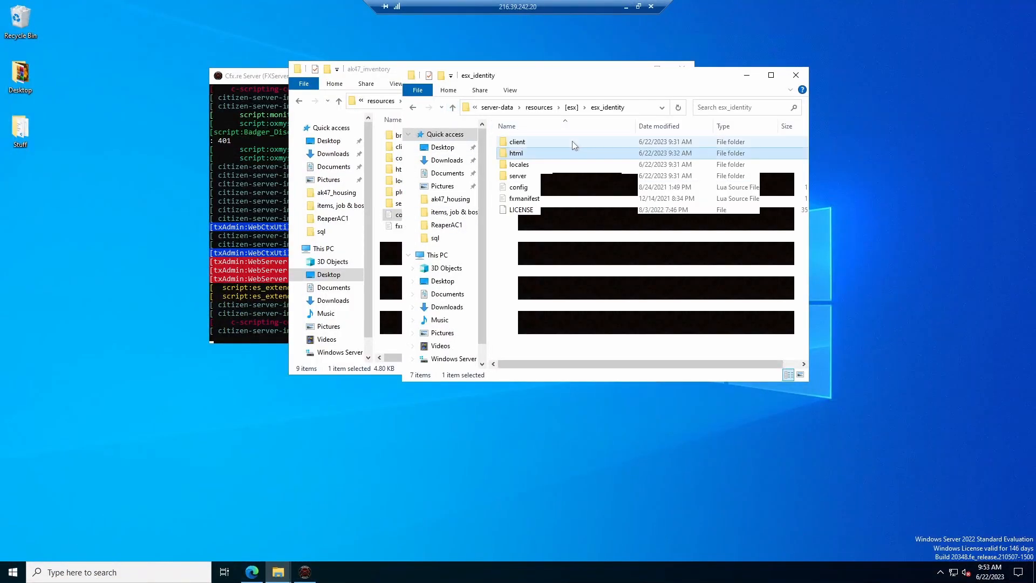
{"action": "left_click", "coordinate": [608, 110]}
{"action": "left_click", "coordinate": [623, 107]}
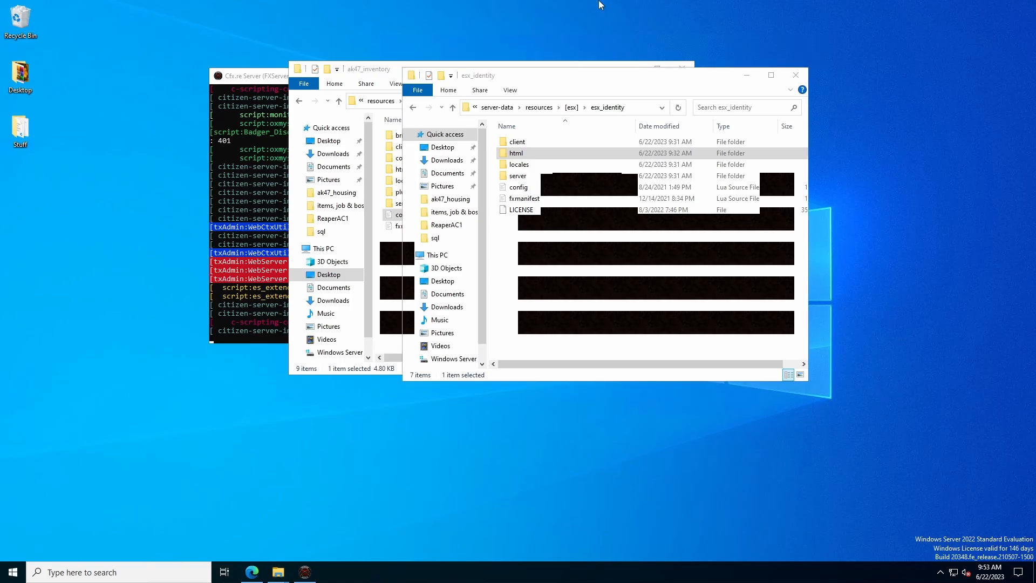
{"action": "left_click", "coordinate": [626, 6]}
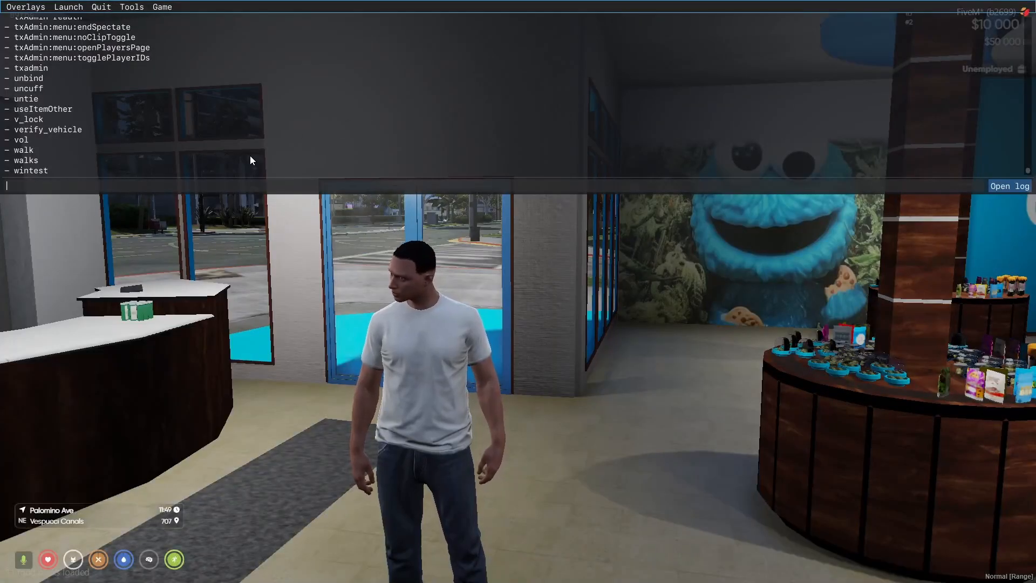
{"action": "type", "text": "restart"}
{"action": "type", "text": "esx_identity"}
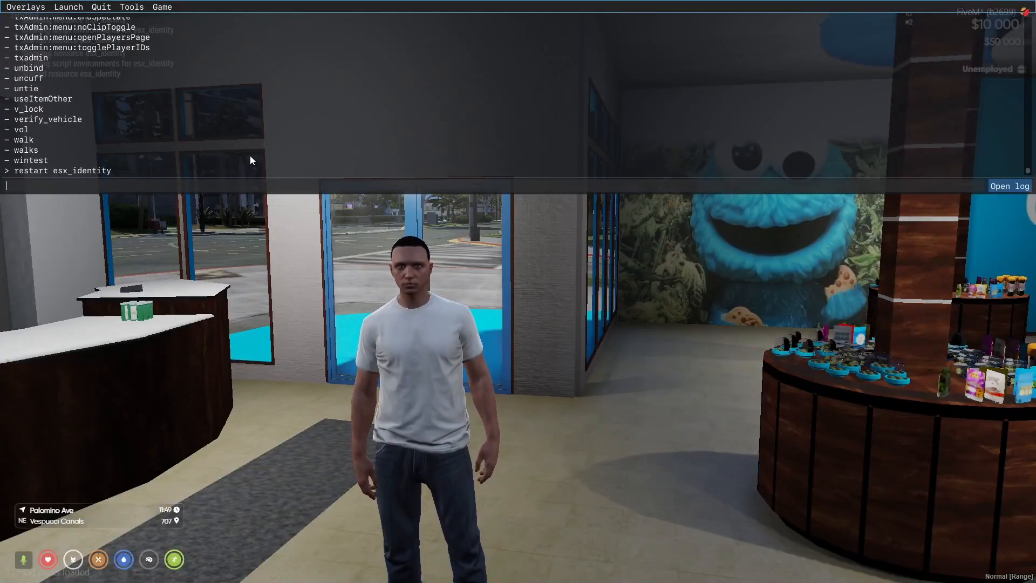
{"action": "key", "text": "Return"}
- Close the console and send /forcelog in chat to reload the character
{"action": "key", "text": "F8"}
{"action": "type", "text": "t"}
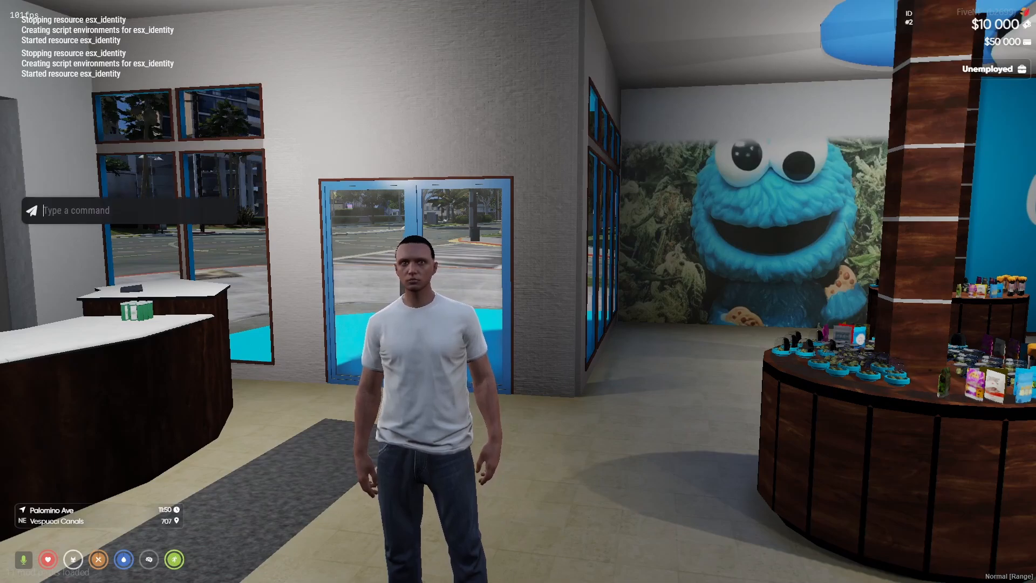
{"action": "type", "text": "/logo"}
{"action": "key", "text": "BackSpace"}
{"action": "key", "text": "BackSpace"}
{"action": "key", "text": "BackSpace"}
{"action": "key", "text": "BackSpace"}
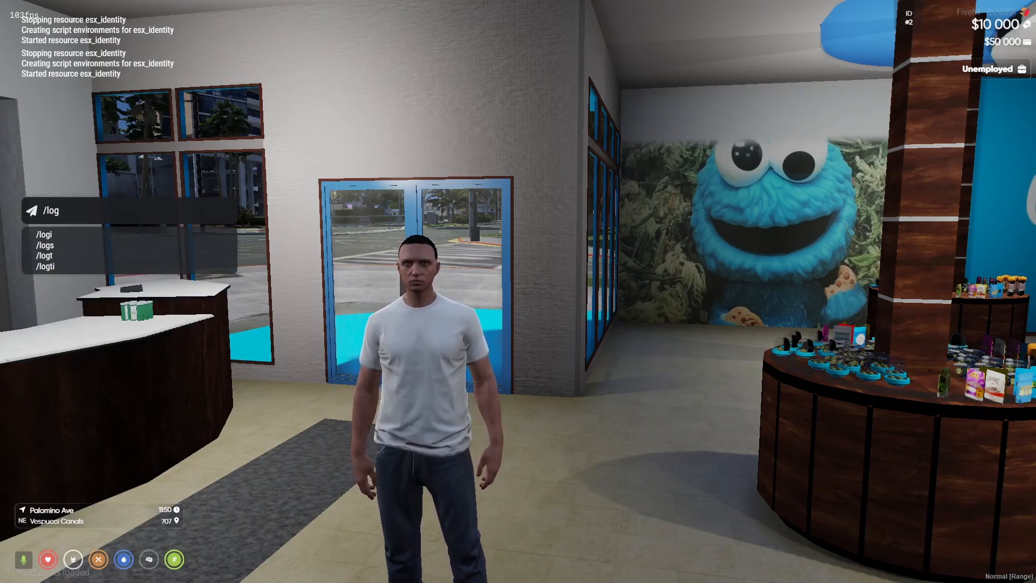
{"action": "type", "text": "rel"}
{"action": "key", "text": "BackSpace"}
{"action": "key", "text": "BackSpace"}
{"action": "key", "text": "BackSpace"}
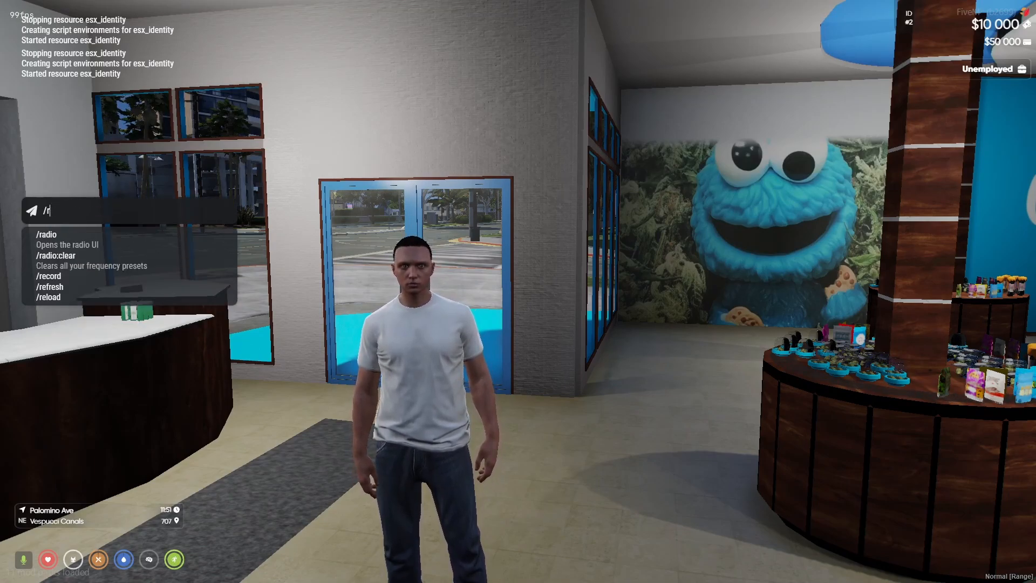
{"action": "type", "text": "for"}
{"action": "type", "text": "celof"}
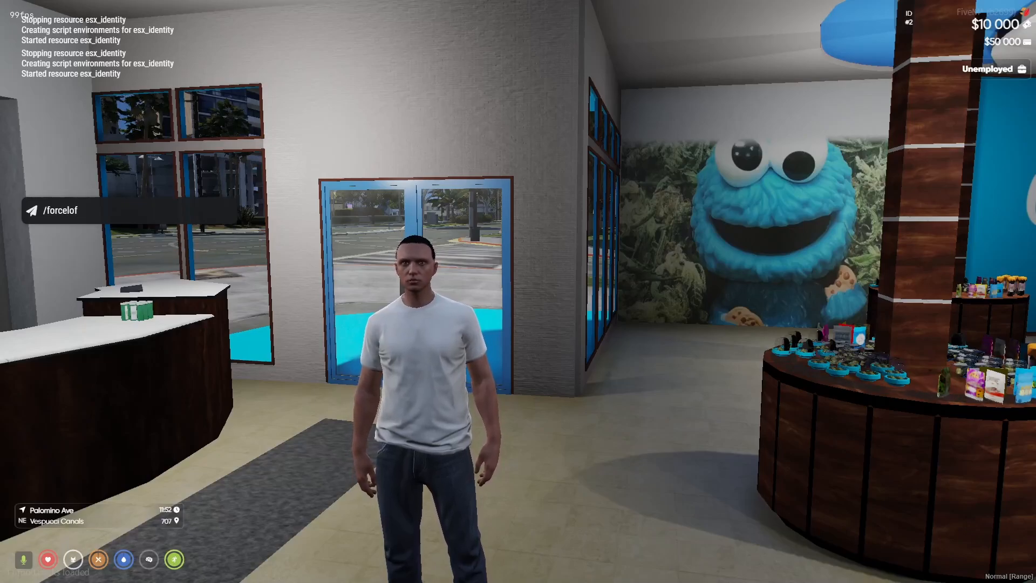
{"action": "key", "text": "Return"}
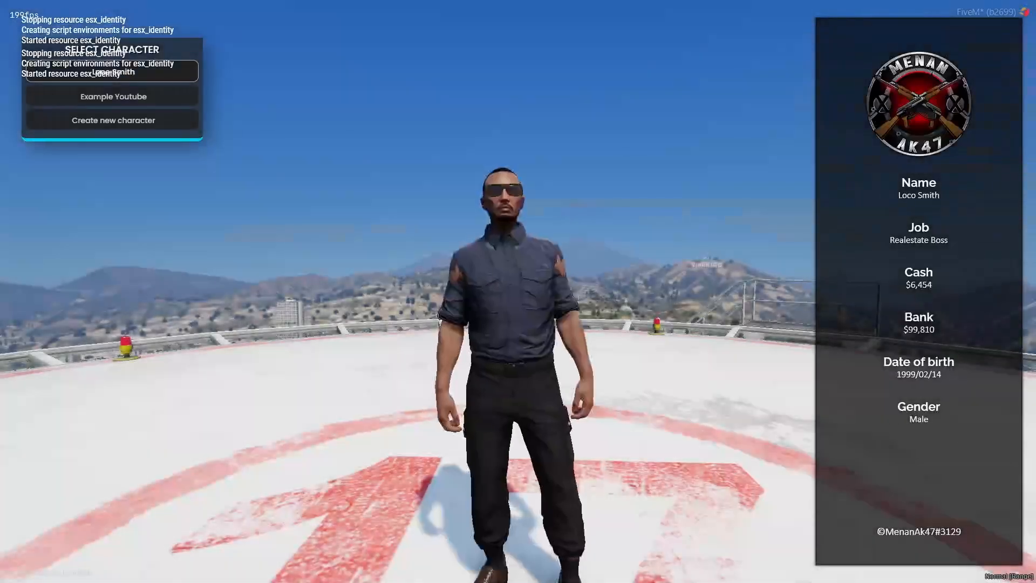
- Create a new character on the passport: Youtube ExampleV, born 1999/02/02, height 200, and submit
{"action": "key", "text": "Down"}
{"action": "key", "text": "Down"}
{"action": "key", "text": "Return"}
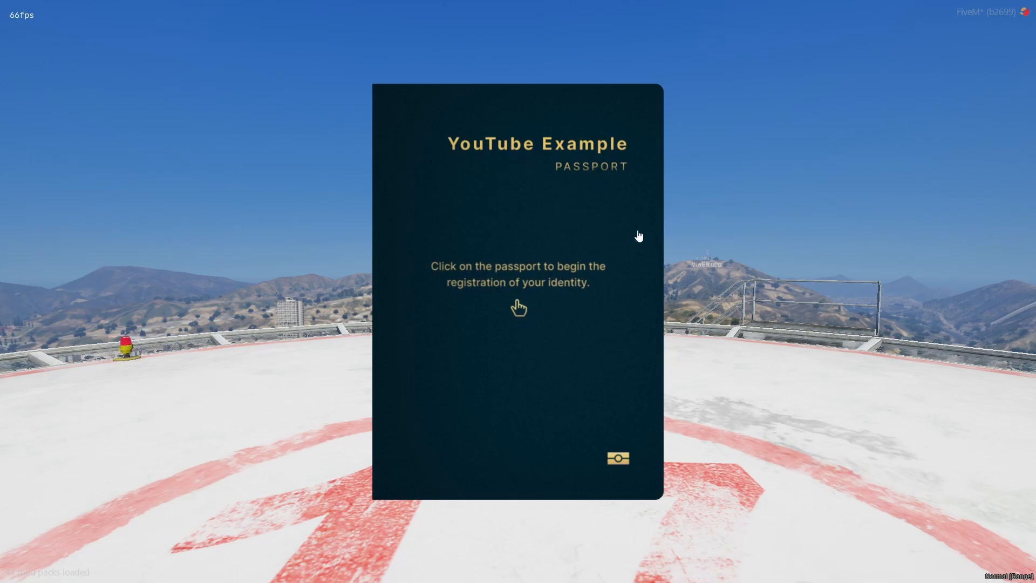
{"action": "left_click", "coordinate": [617, 459]}
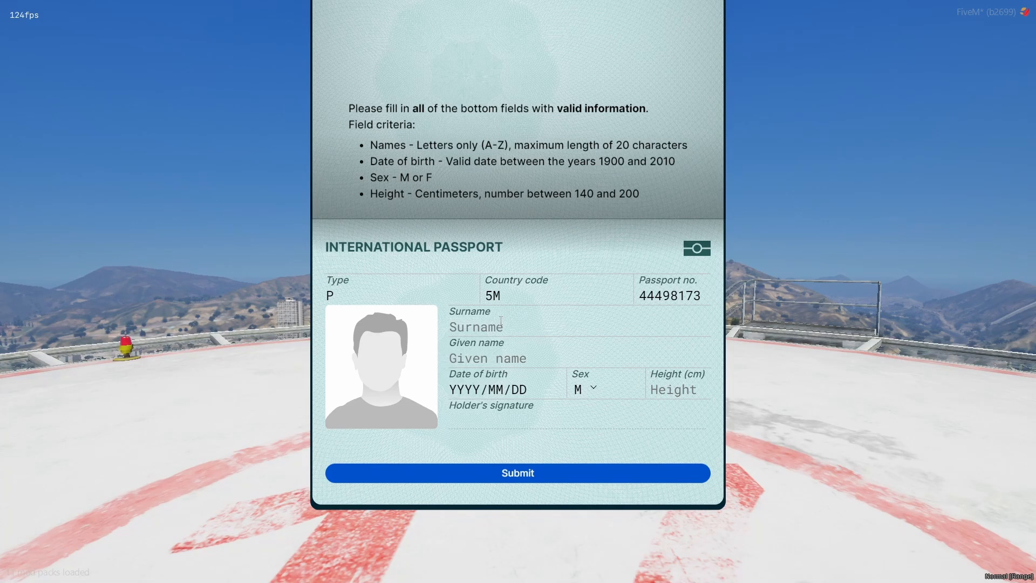
{"action": "type", "text": "Youtube"}
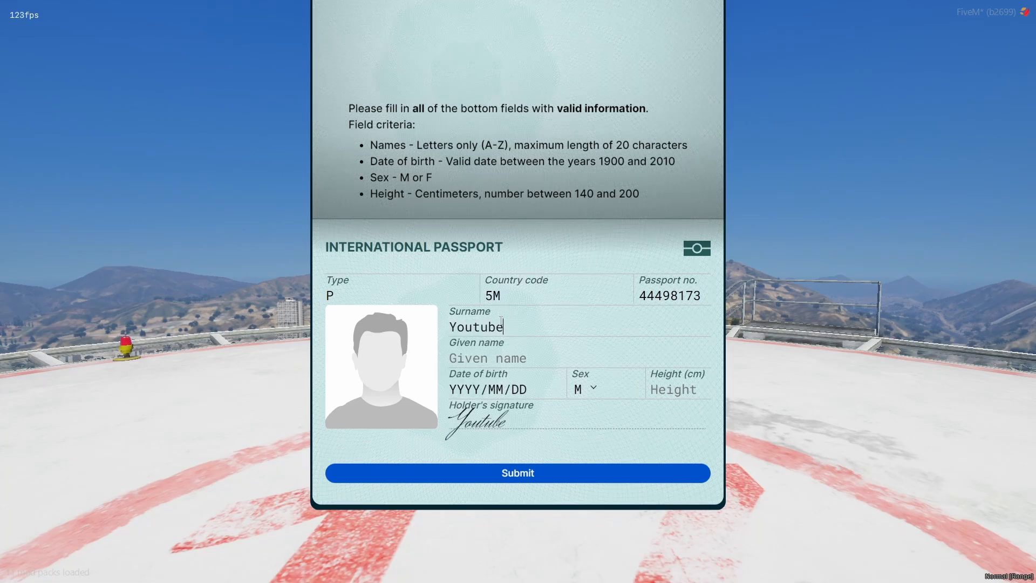
{"action": "type", "text": "Exmpla"}
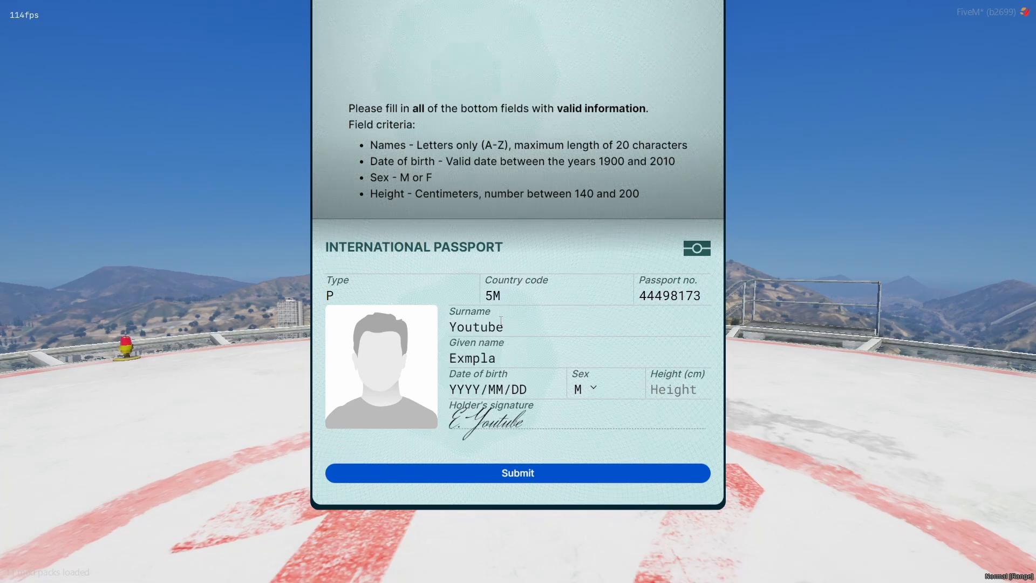
{"action": "key", "text": "BackSpace"}
{"action": "key", "text": "BackSpace"}
{"action": "key", "text": "BackSpace"}
{"action": "key", "text": "BackSpace"}
{"action": "type", "text": "ampleV"}
{"action": "key", "text": "Tab"}
{"action": "type", "text": "1999"}
{"action": "type", "text": "02/0"}
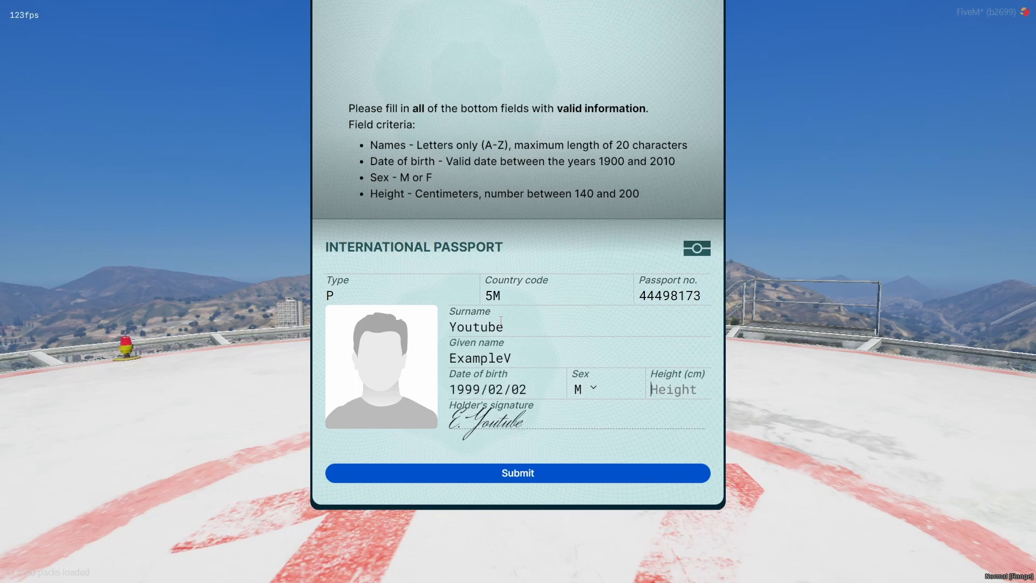
{"action": "type", "text": "200"}
{"action": "left_click", "coordinate": [647, 480]}
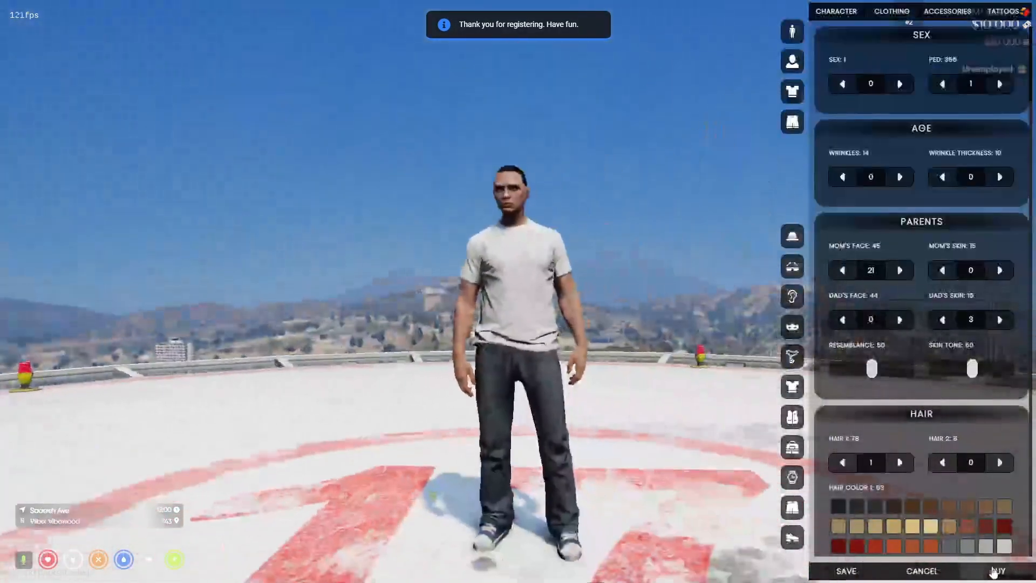
- Buy the default appearance and spawn the character at its Last Location
{"action": "left_click", "coordinate": [997, 571]}
{"action": "key", "text": "Return"}
{"action": "key", "text": "Return"}
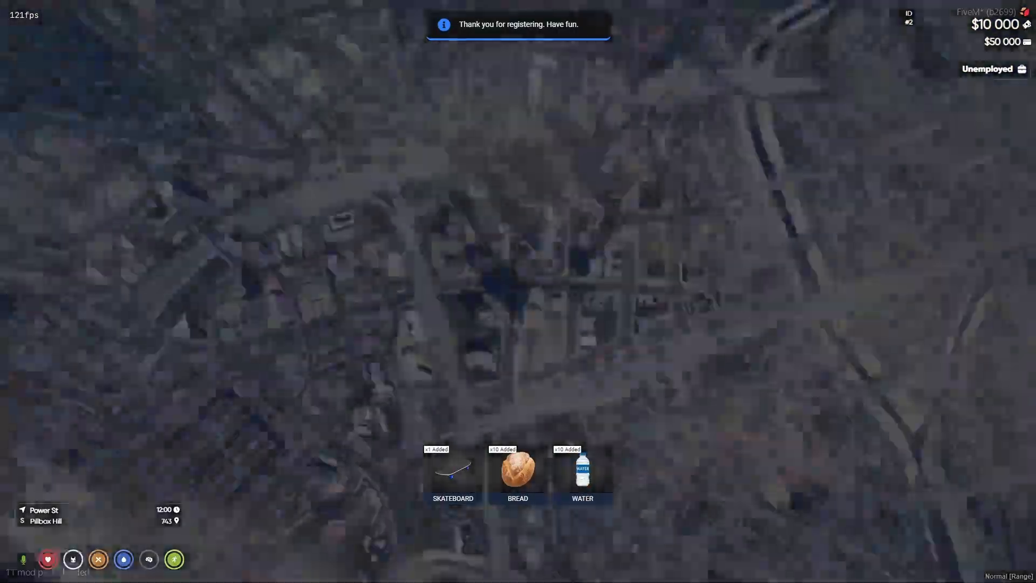